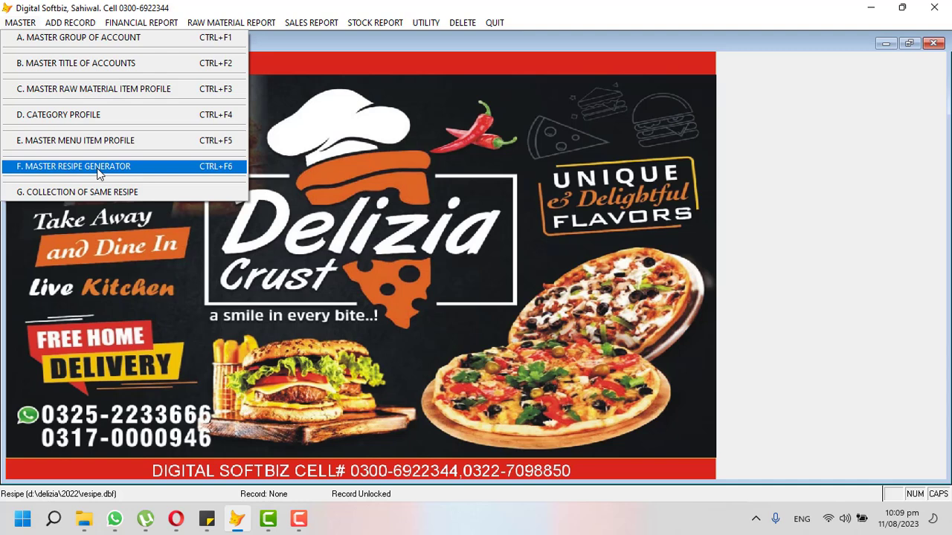
Open the master groups list and review CASH BOOK AND BANK BOOK (01) and PAYABLE ACCOUNTS (04).
click(56, 47)
click(458, 344)
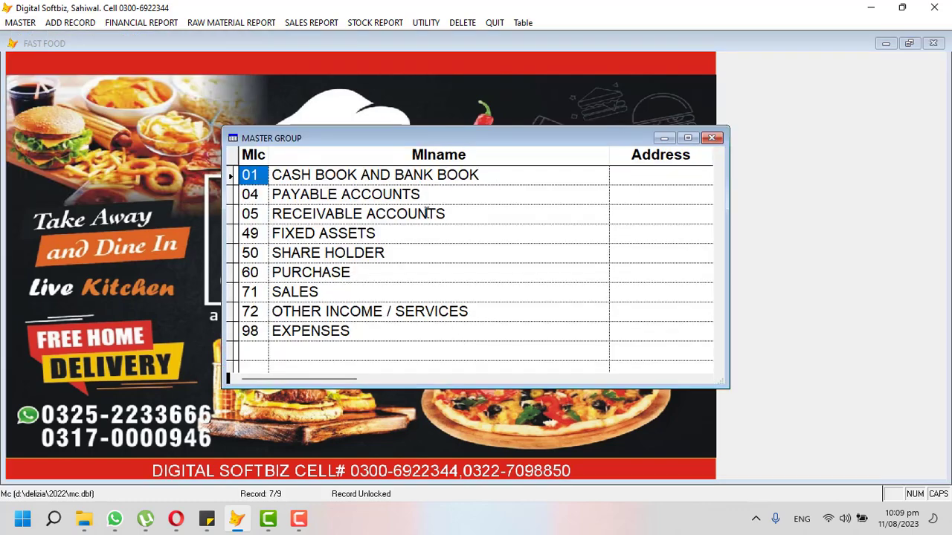
drag(481, 173, 261, 174)
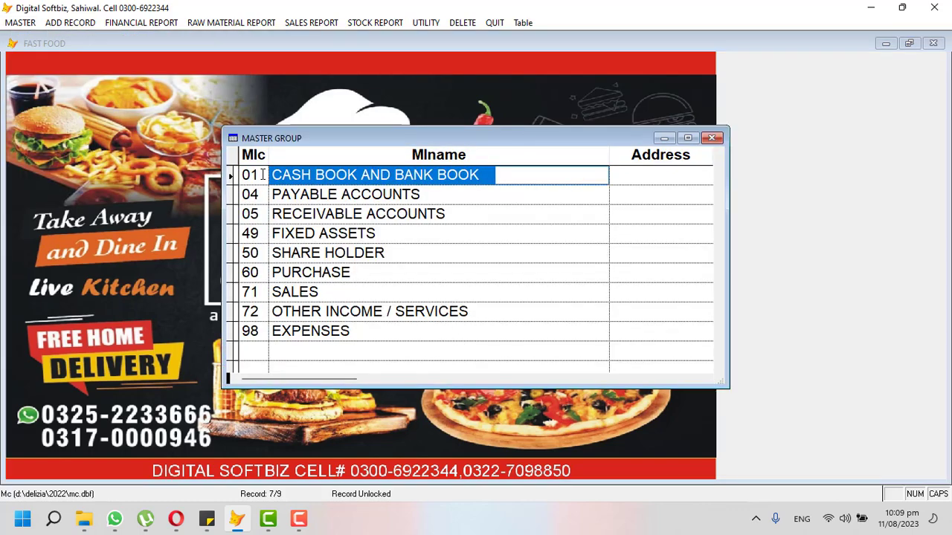
click(251, 174)
click(491, 174)
click(327, 198)
drag(432, 197, 273, 195)
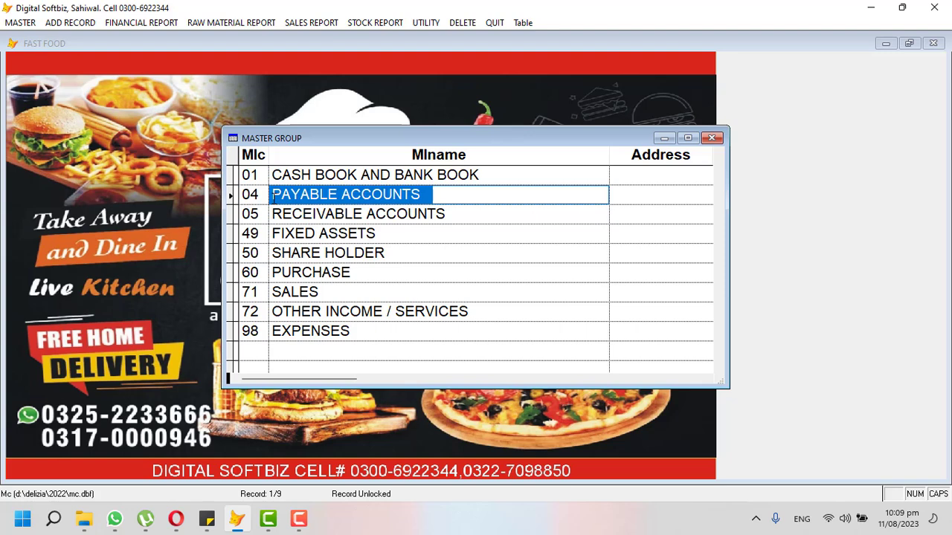
click(265, 197)
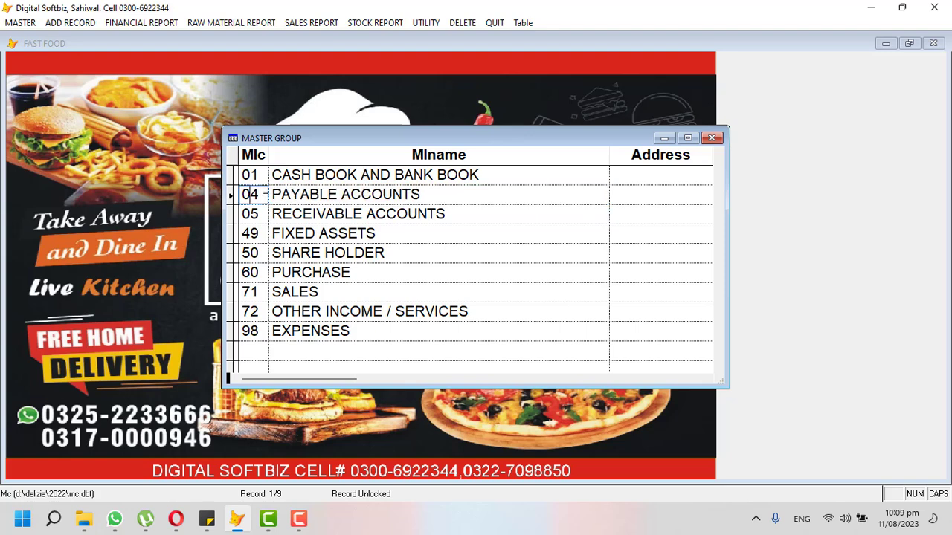
Review the RECEIVABLE, FIXED ASSETS, SHARE HOLDER, PURCHASE, SALES and EXPENSES groups, then close the form.
drag(457, 214, 277, 214)
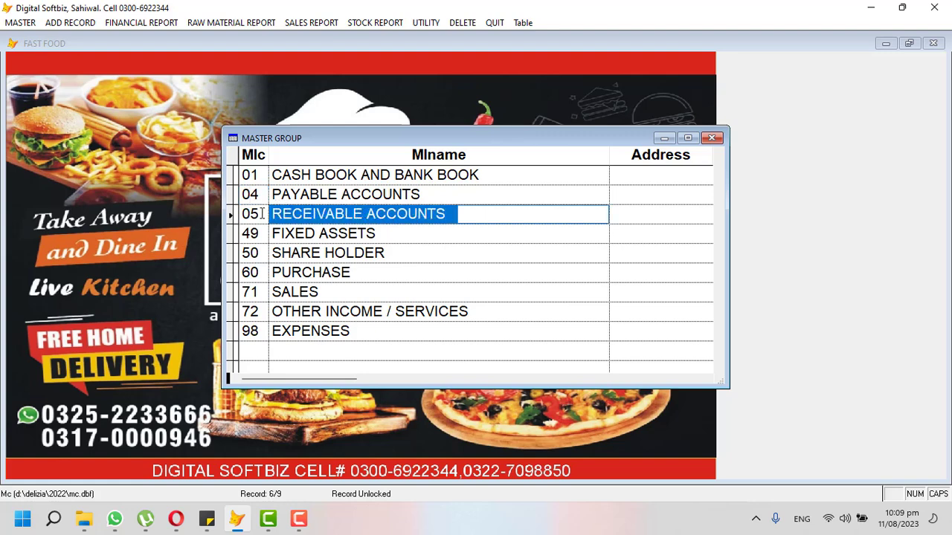
click(262, 214)
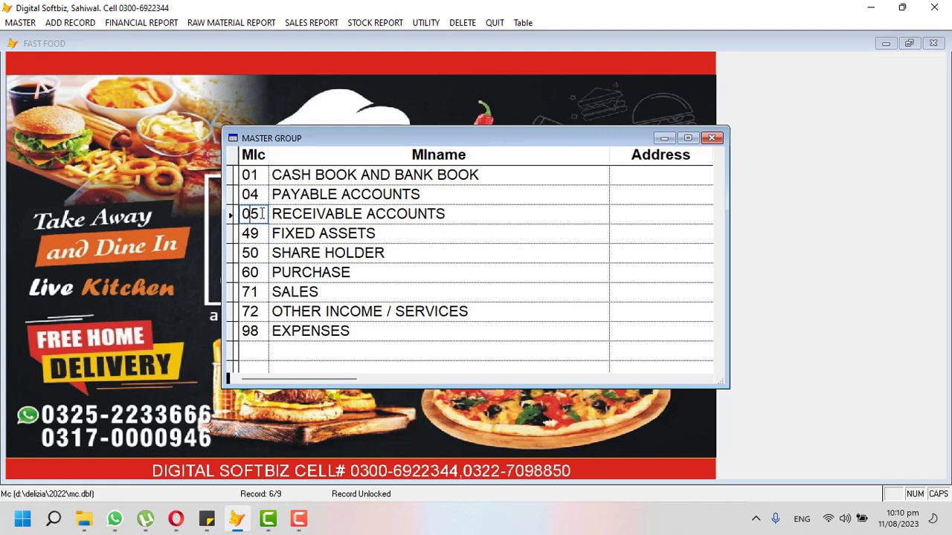
click(387, 233)
drag(395, 253, 271, 253)
click(250, 253)
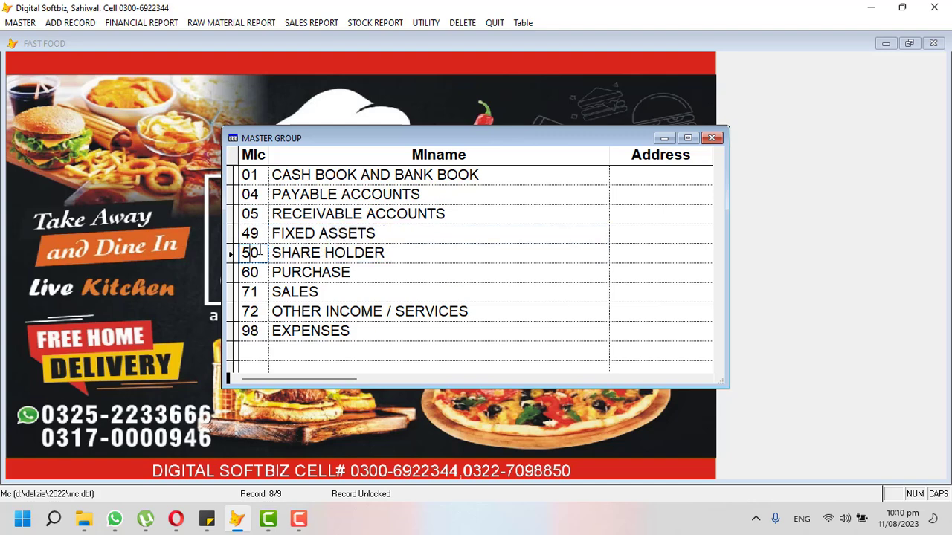
click(361, 273)
click(345, 292)
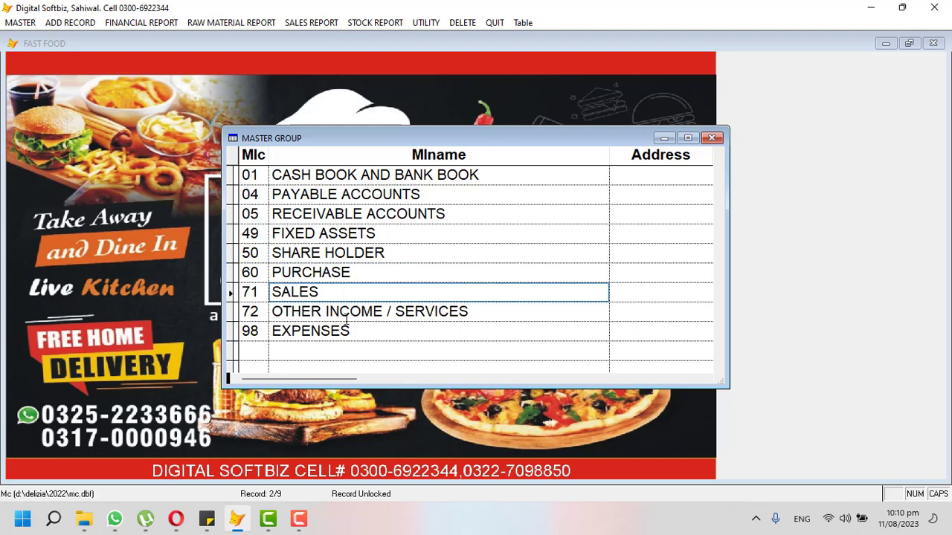
drag(359, 332, 277, 328)
key(Escape)
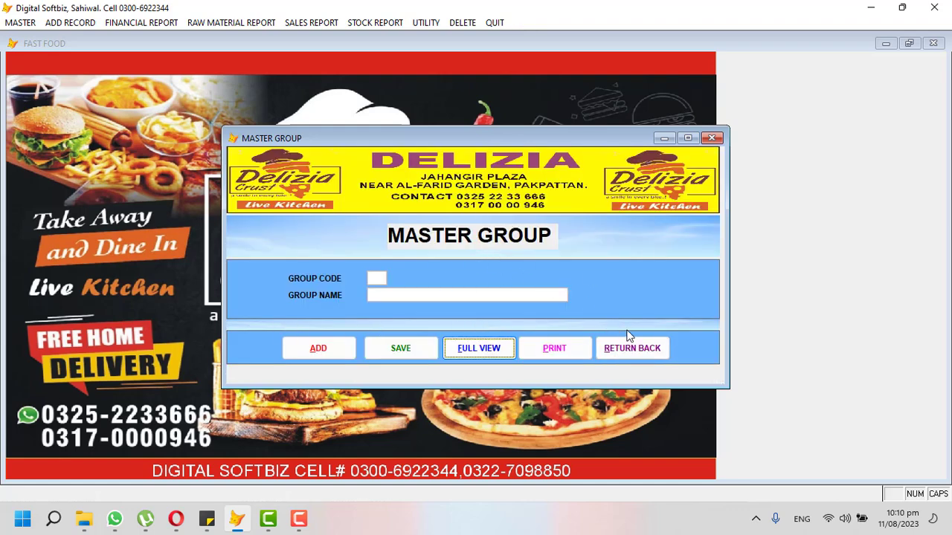
click(633, 348)
Open the Title of Accounts form and begin a new account with code 01-00.
click(24, 23)
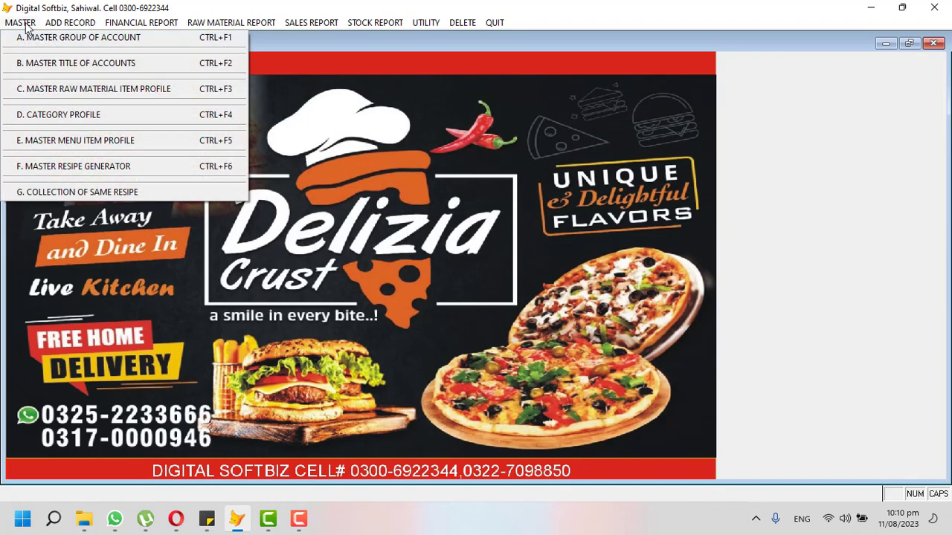
click(56, 65)
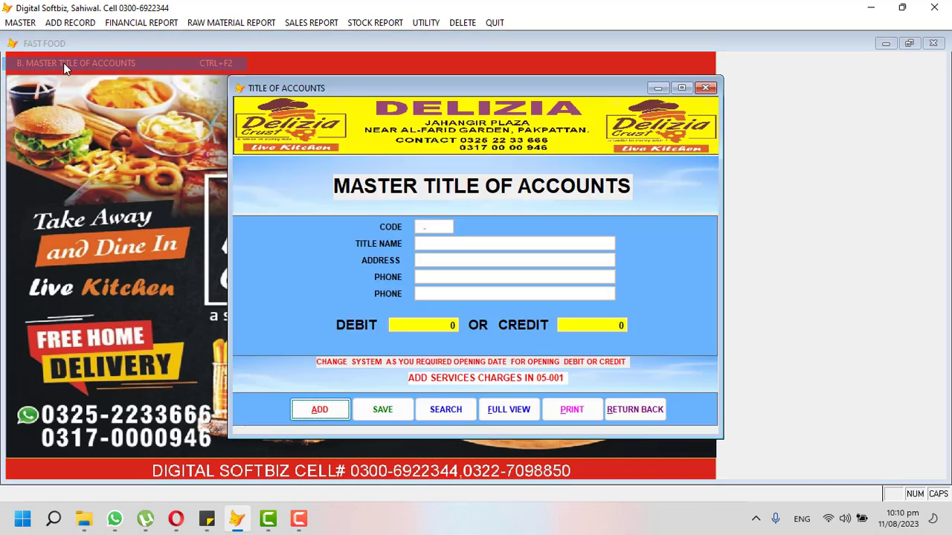
click(341, 414)
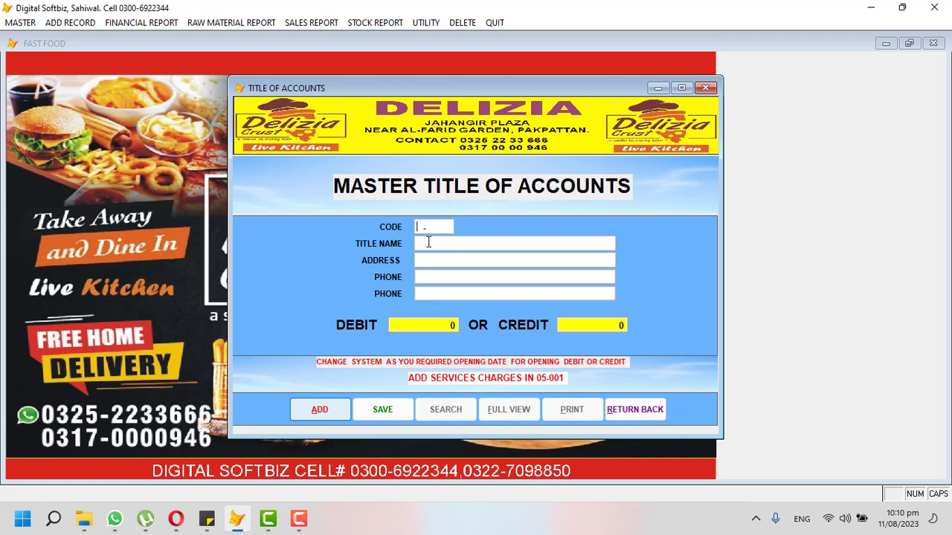
text(01-001)
key(Return)
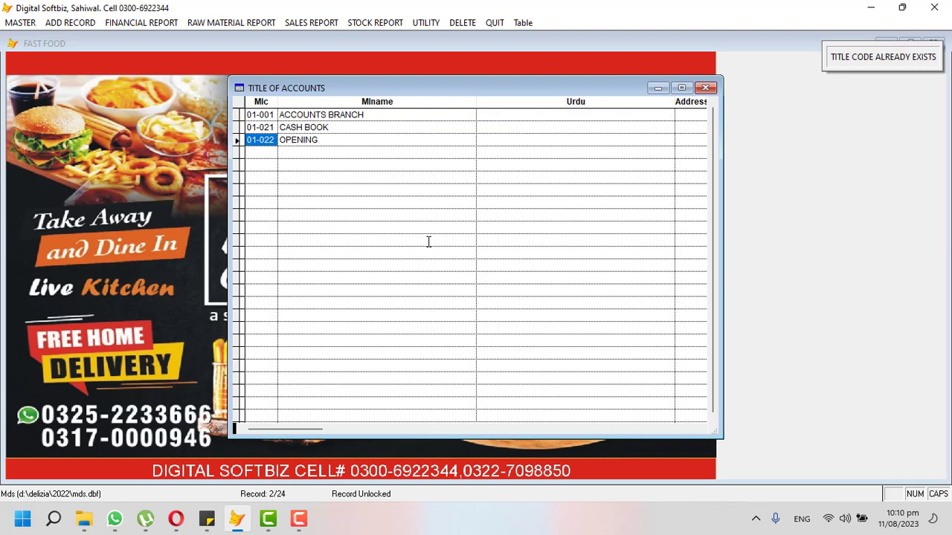
key(Escape)
Save account 01-002 MEEZAN BANK with a 50,000 opening debit, then enter code 04-001.
click(319, 412)
text(00)
key(BackSpace)
text(100)
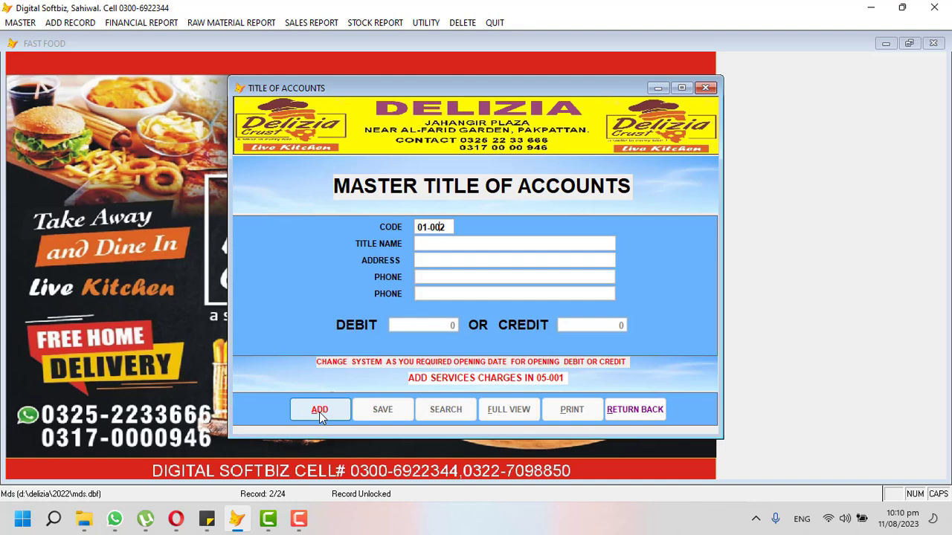
key(Return)
text(MEE)
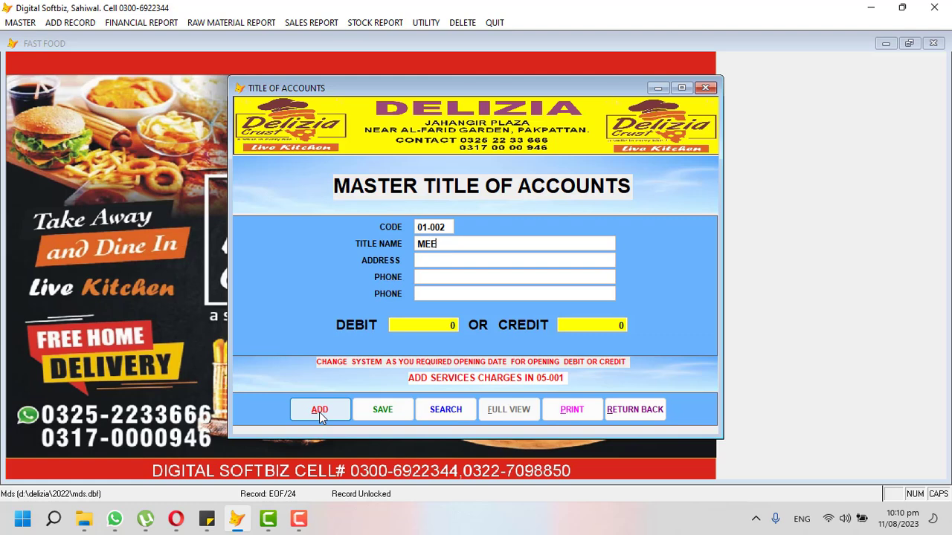
text(ZANE)
key(BackSpace)
key(BackSpace)
text(N BANK)
text(500.00 0)
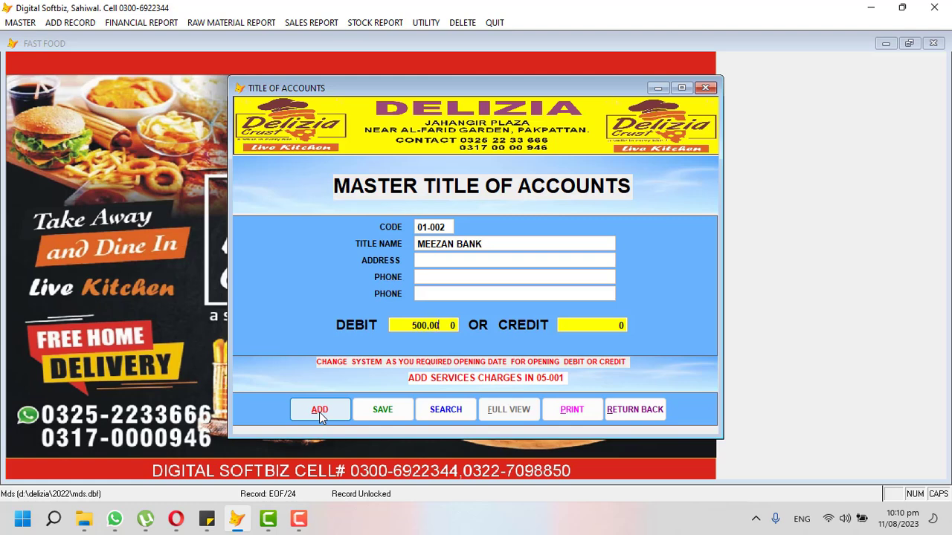
key(Return)
key(Return)
key(Return)
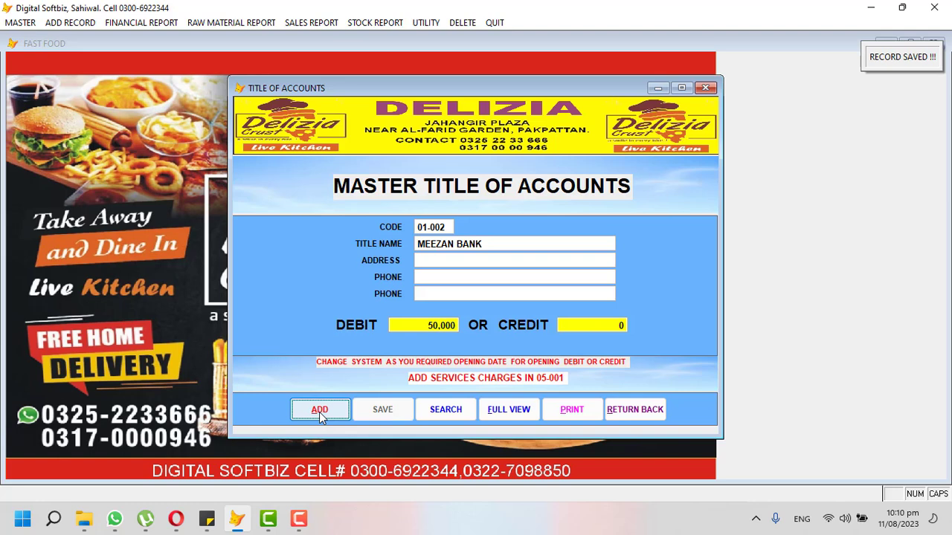
key(Return)
text(04-)
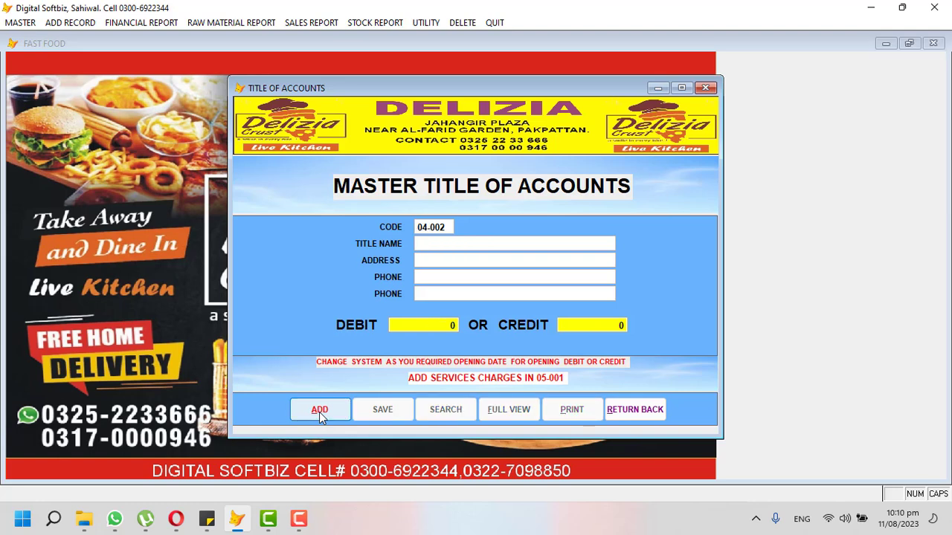
text(001)
Change the new account code from the existing 04-001 to 04-002.
key(Return)
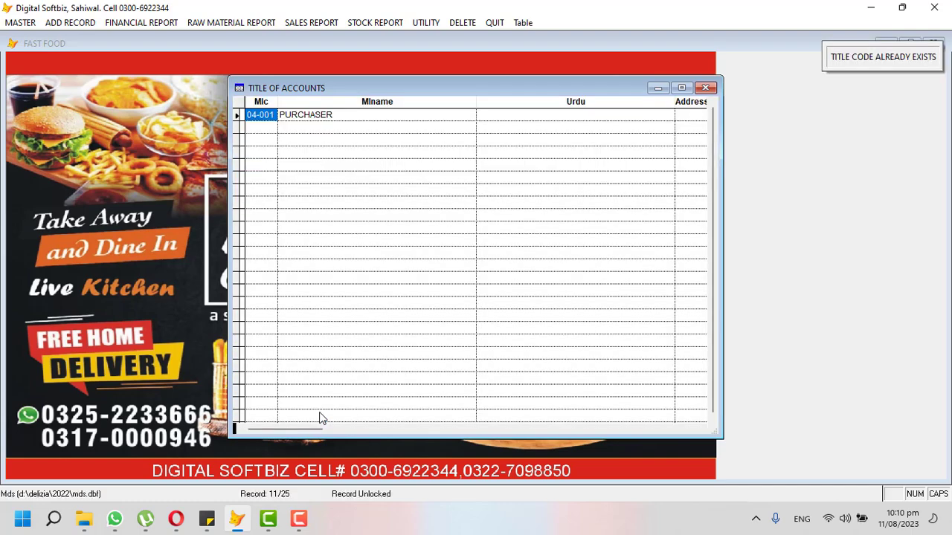
key(Escape)
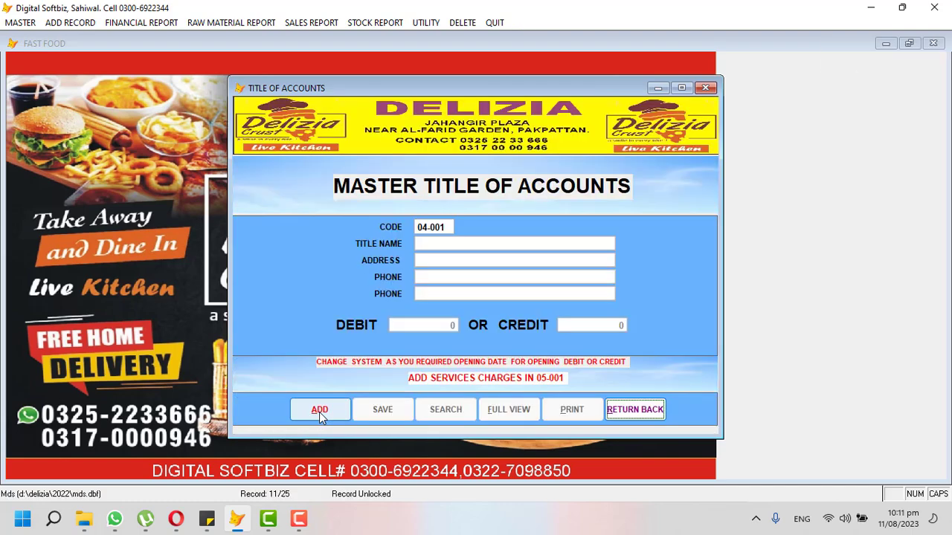
click(320, 413)
key(Right)
key(Right)
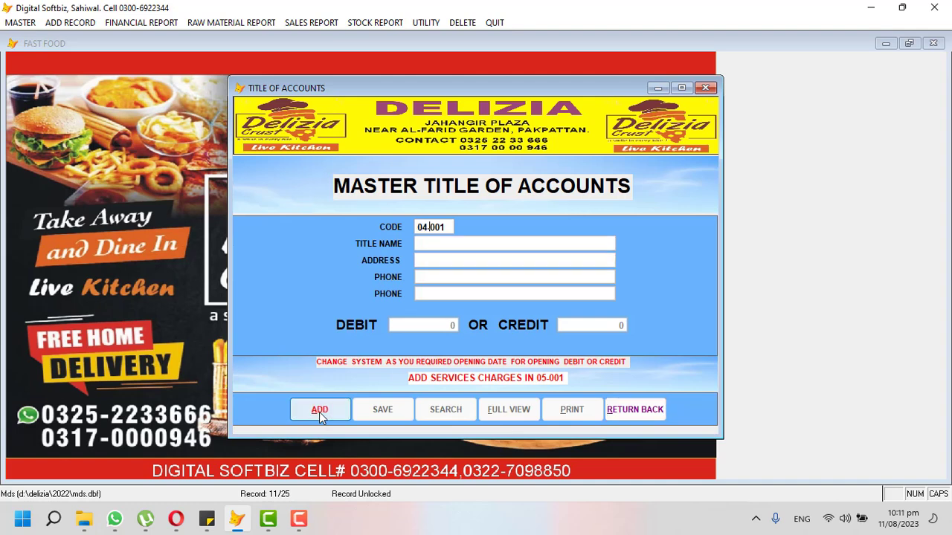
text(002)
key(Return)
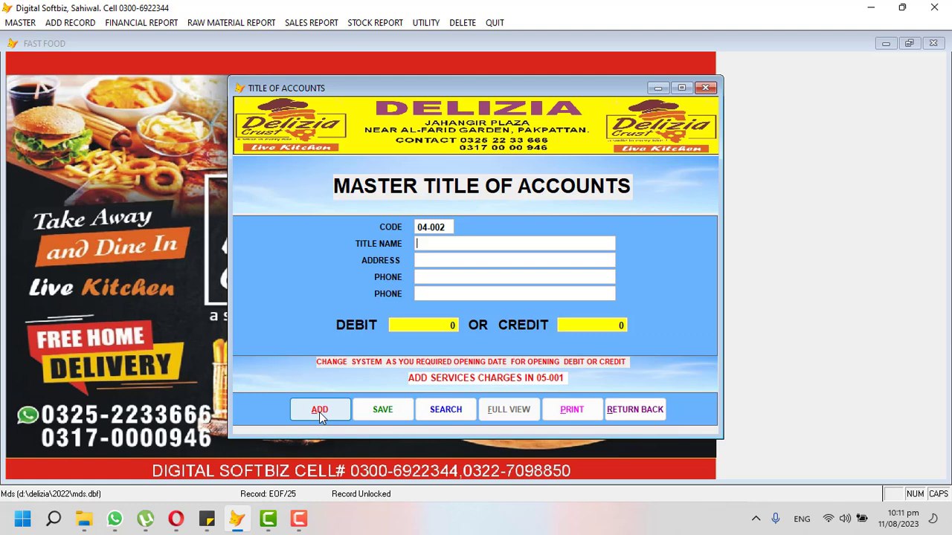
Enter the supplier's name, town and phone number with a 20,000 opening credit, and save.
text(IMRAN MEET)
text(SAHIWAL)
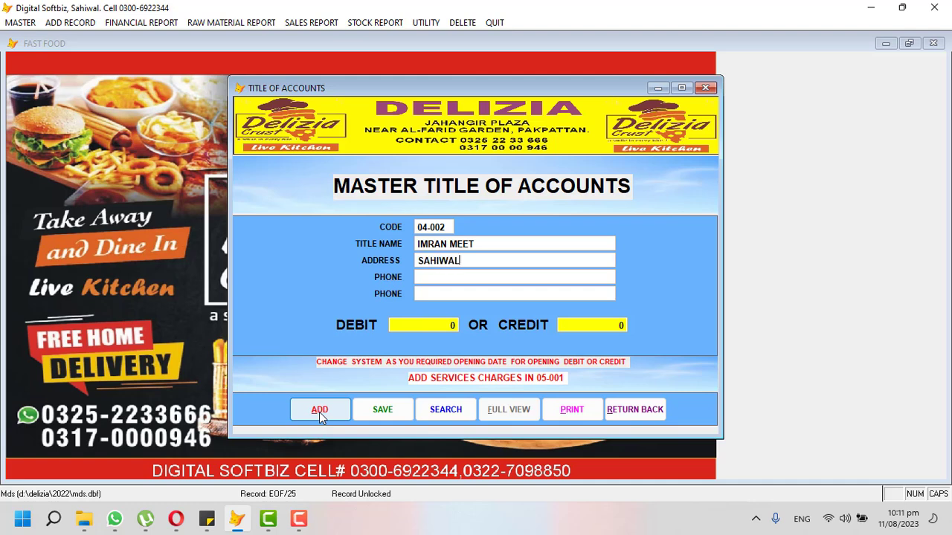
key(Return)
text(033333)
key(Return)
key(Return)
text(20,000)
key(Return)
key(Return)
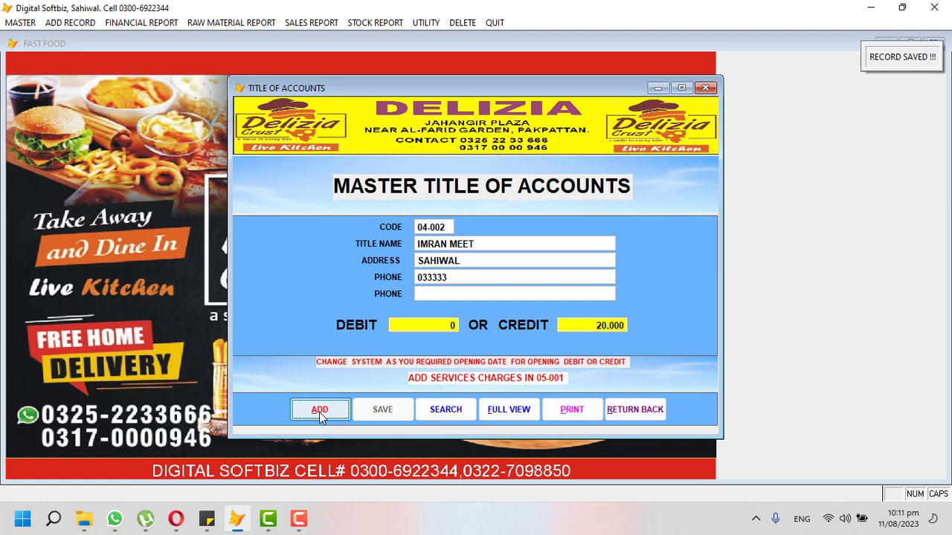
Save account 04-003 for the cheese supplier with an opening credit amount.
key(Return)
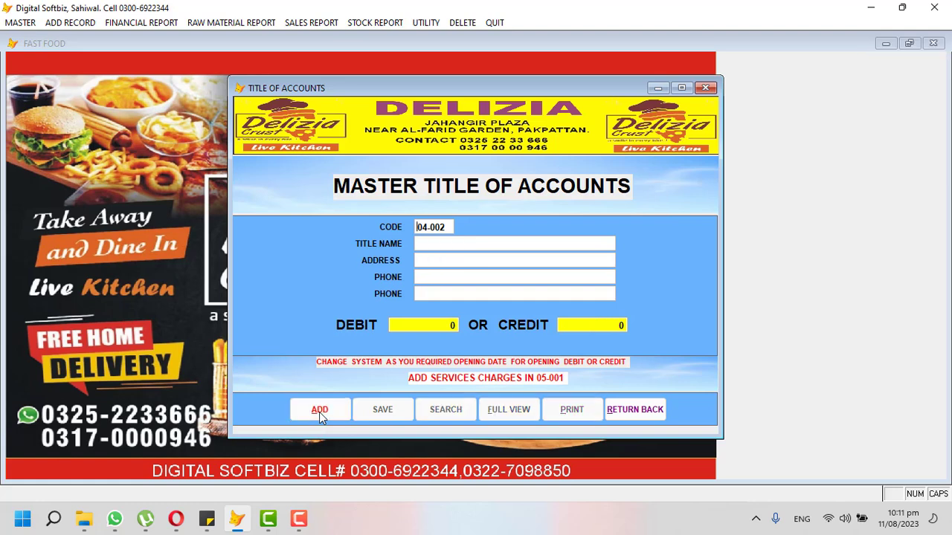
key(Right)
key(Right)
key(Right)
text(00)
key(Return)
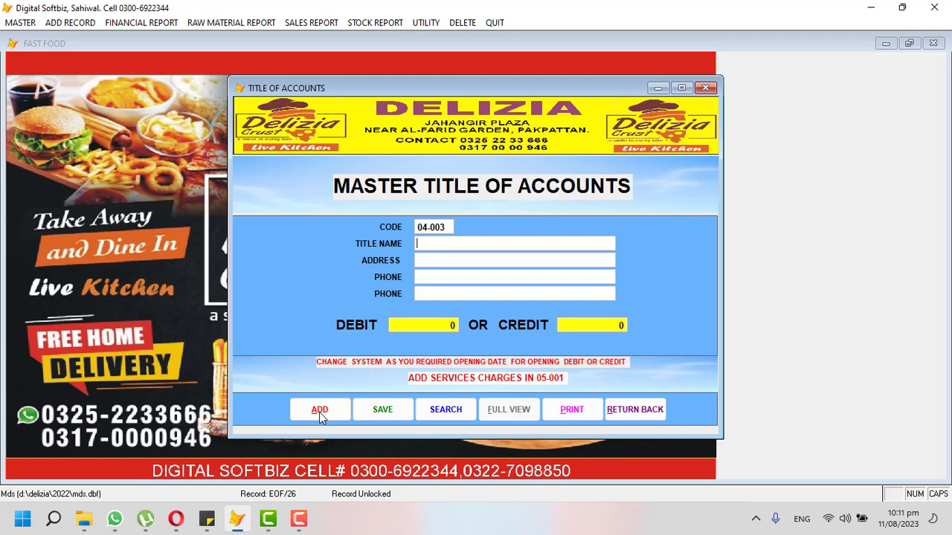
text(YASIN CHEESE)
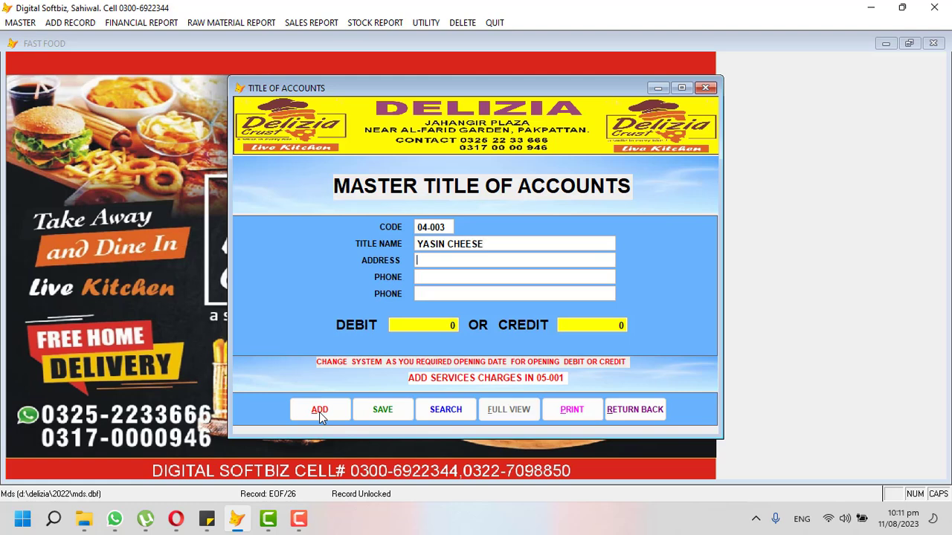
key(Return)
text(100.0  0)
key(Return)
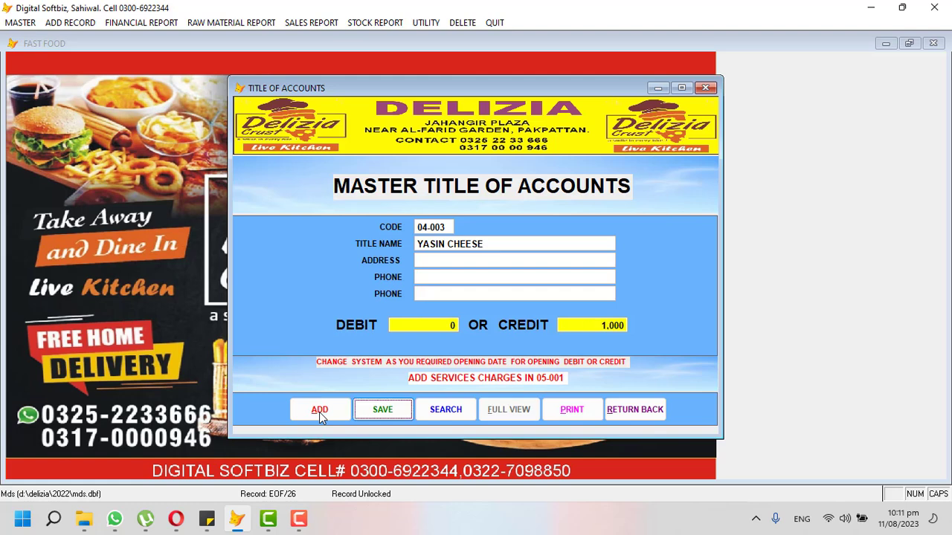
key(Return)
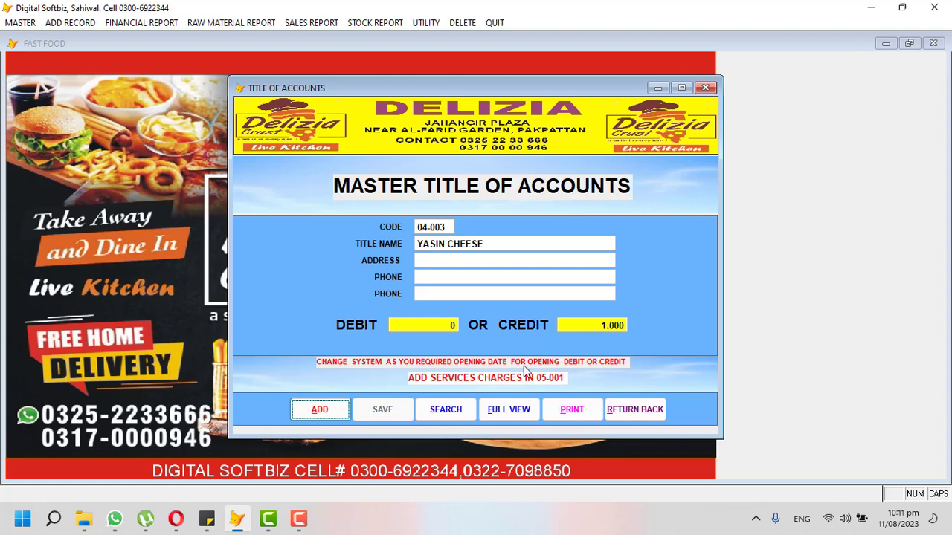
Begin another record with code 05-003, then close the Title of Accounts form.
click(345, 410)
text(05-003)
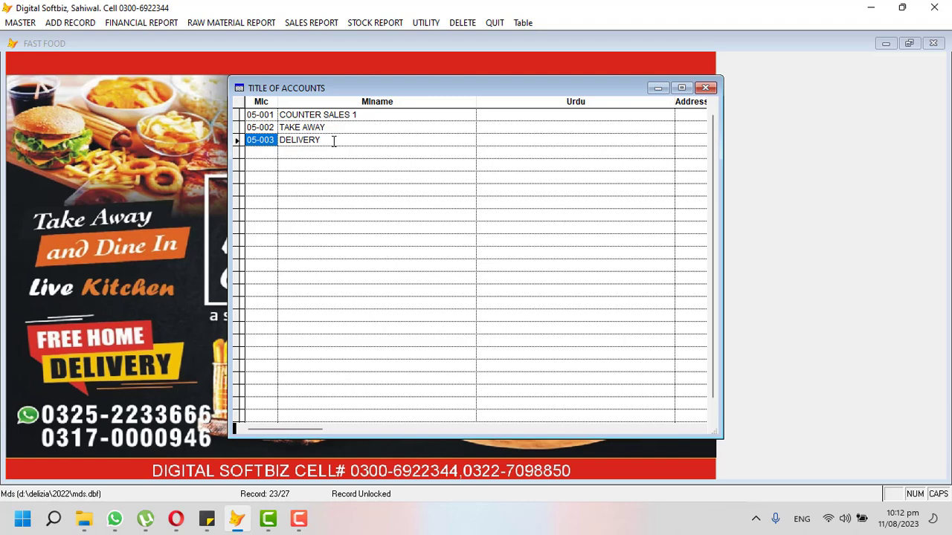
key(Escape)
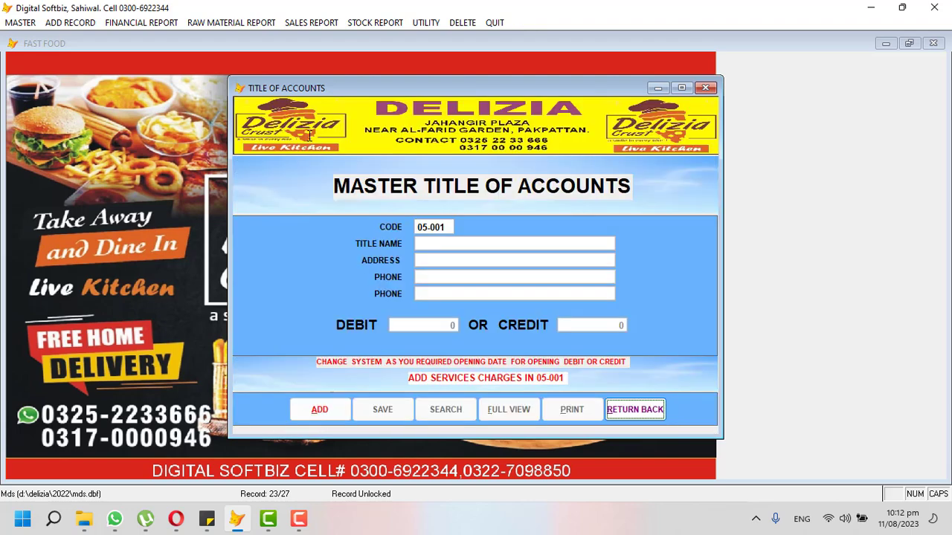
click(632, 407)
click(30, 22)
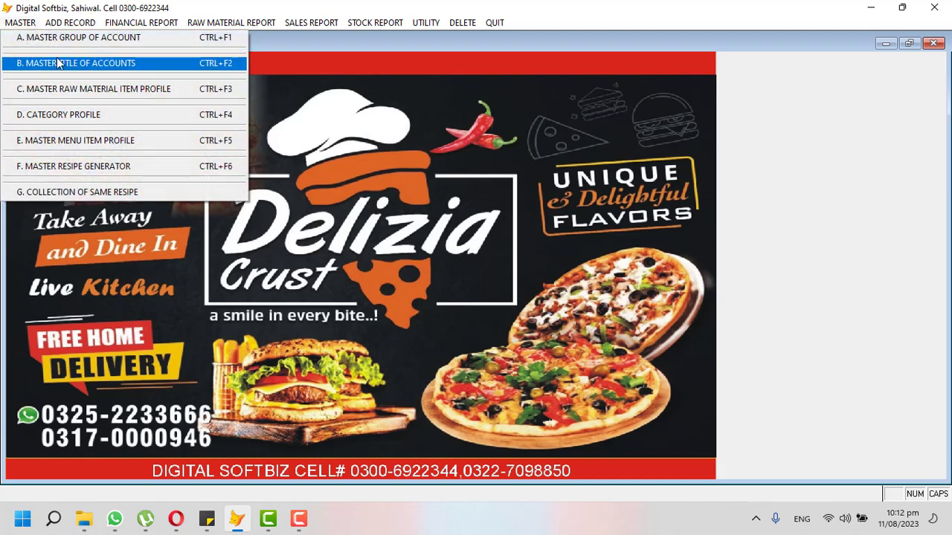
mouse_move(117, 25)
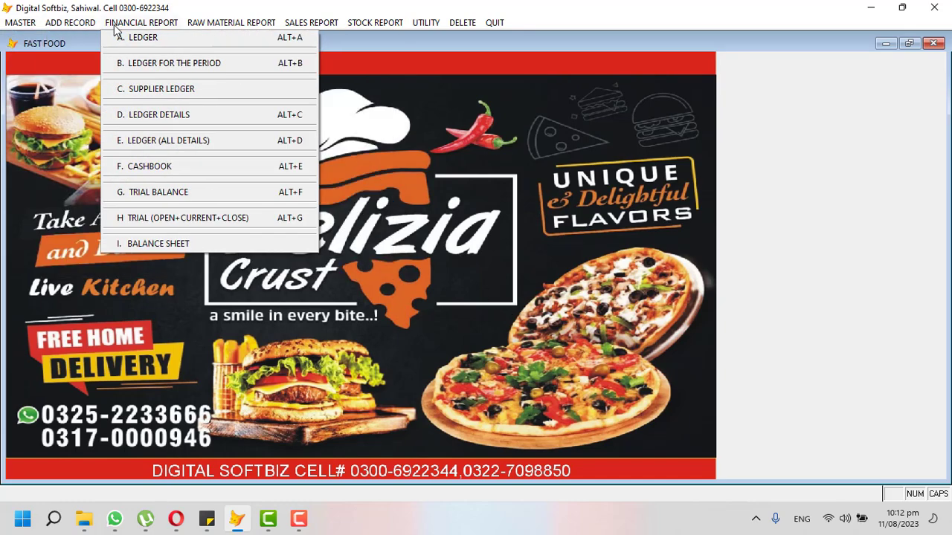
click(163, 39)
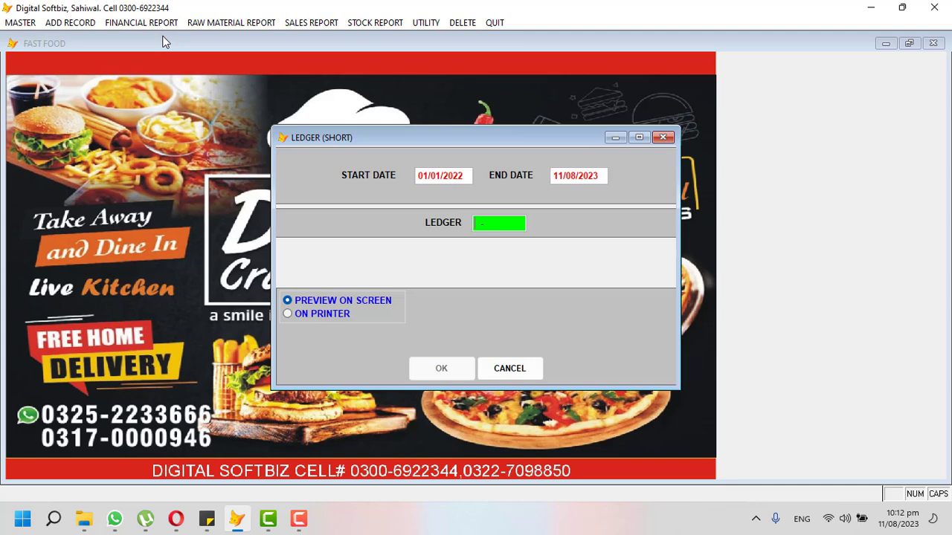
key(Return)
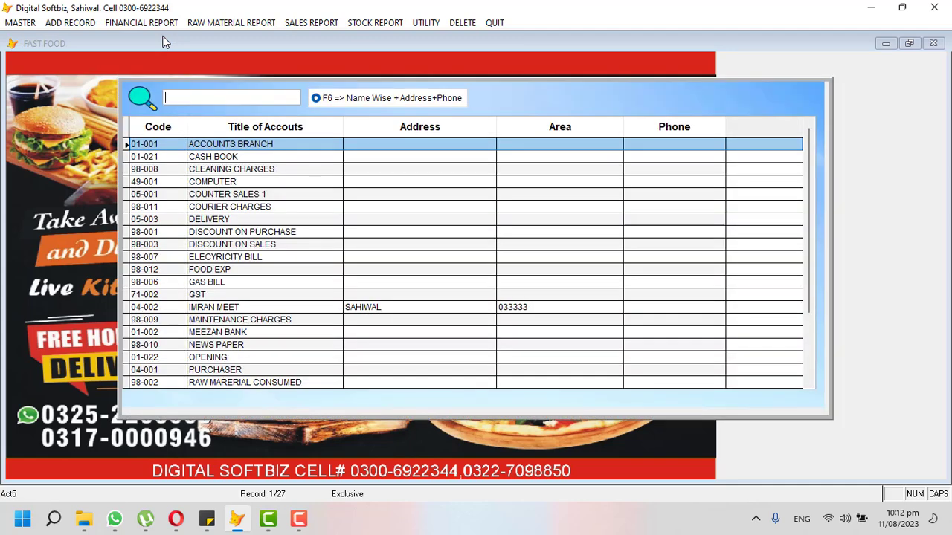
text(IMR)
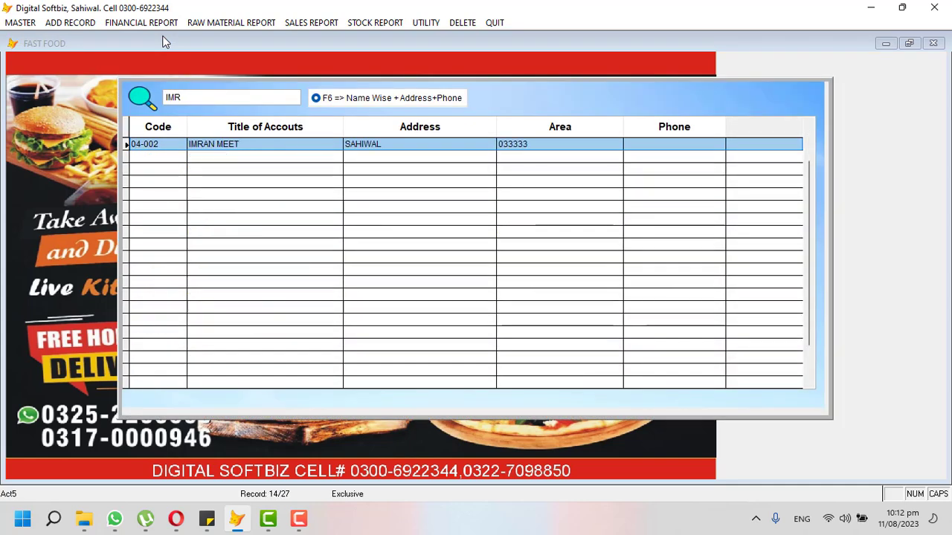
key(Return)
key(Return)
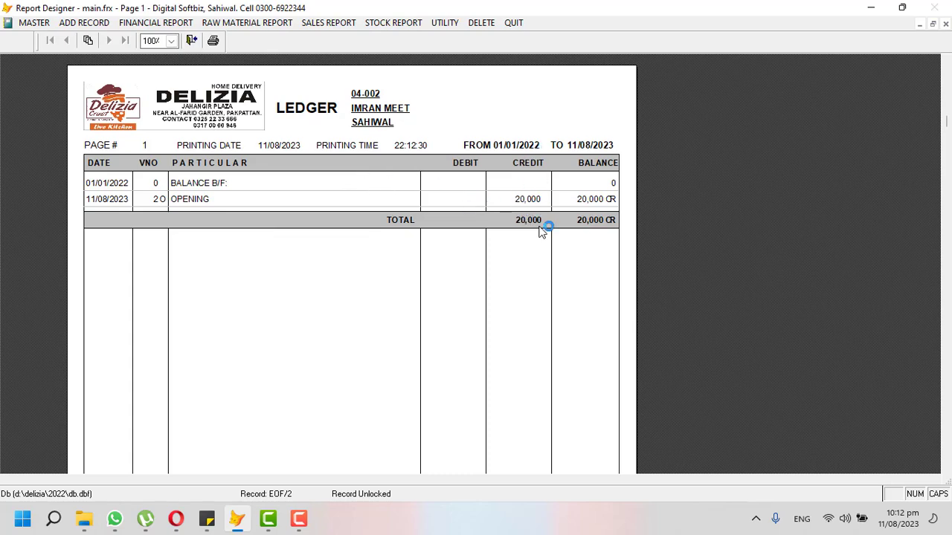
In the editable accounts grid, replace MEET with MEAT in account 04-002's title.
key(Escape)
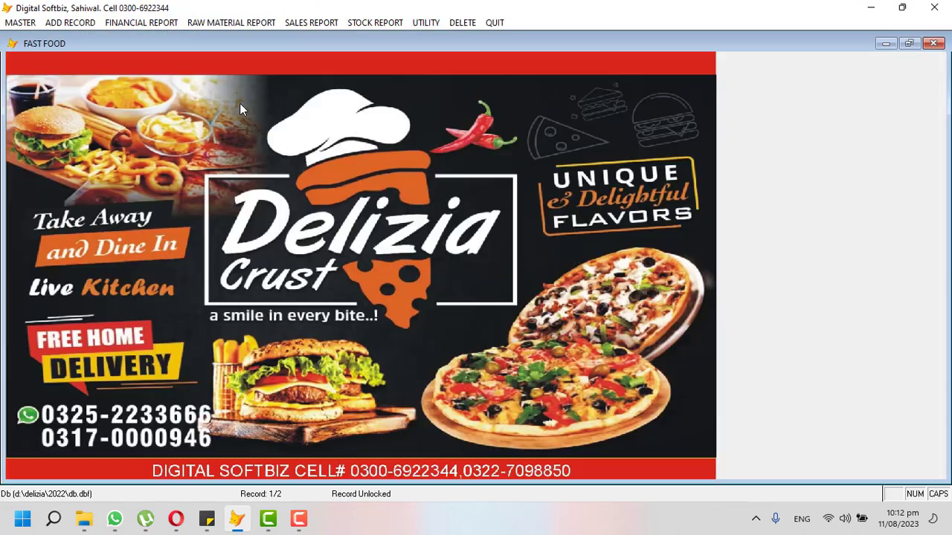
click(20, 22)
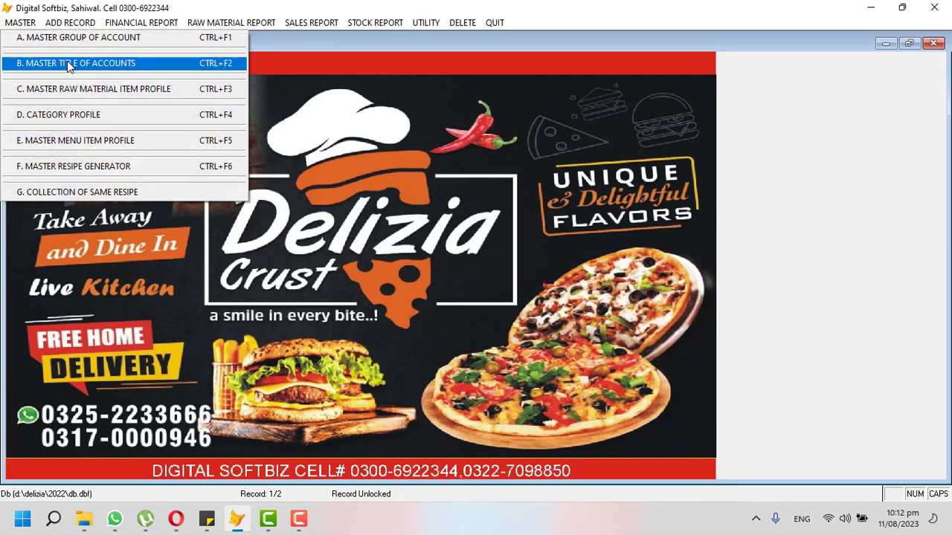
click(68, 66)
click(506, 408)
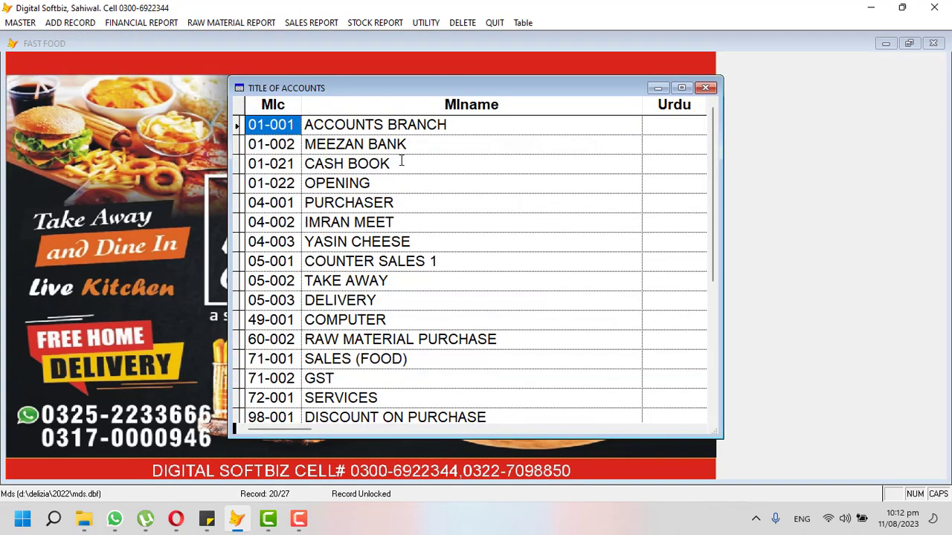
click(396, 223)
drag(395, 223, 354, 224)
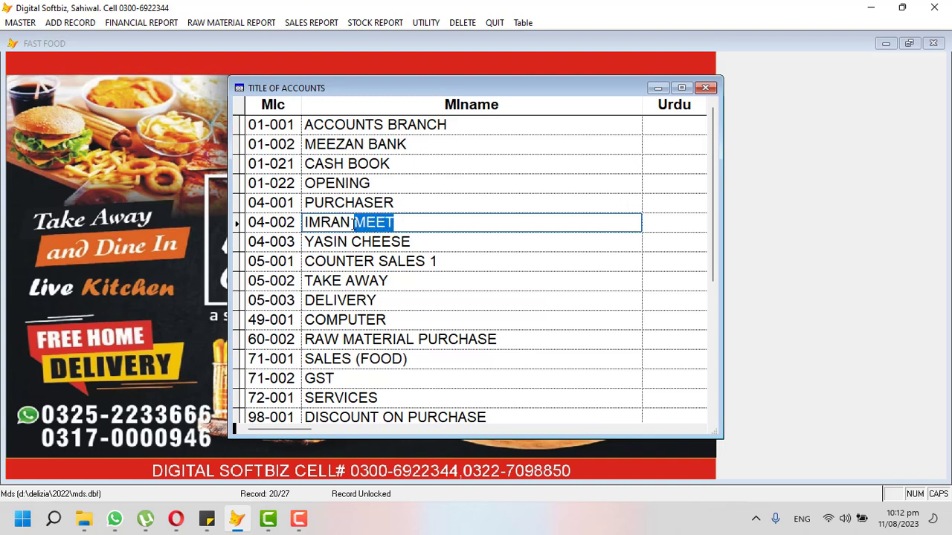
text(MEAT)
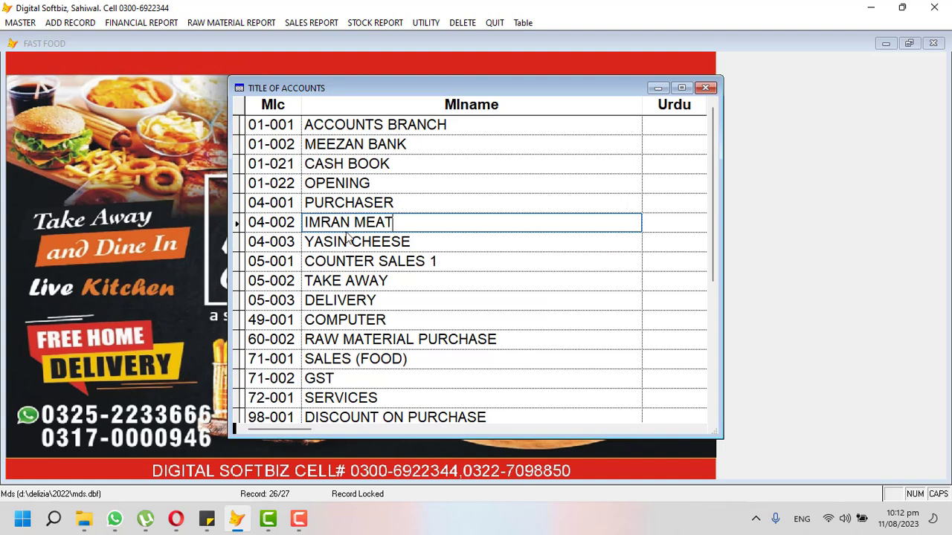
key(Tab)
key(Tab)
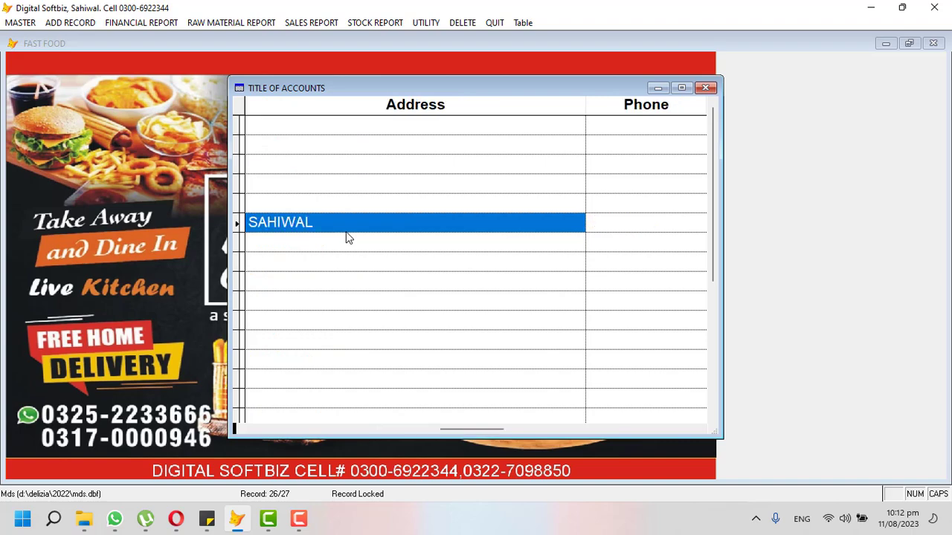
key(Escape)
Close the accounts form and rebuild the data indexes with Utility > Reindexing.
click(634, 409)
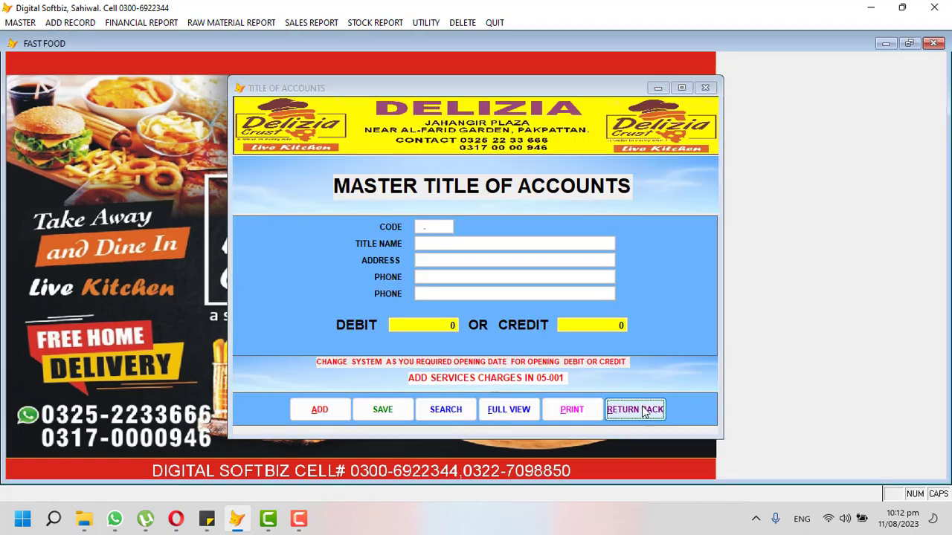
click(141, 23)
mouse_move(425, 22)
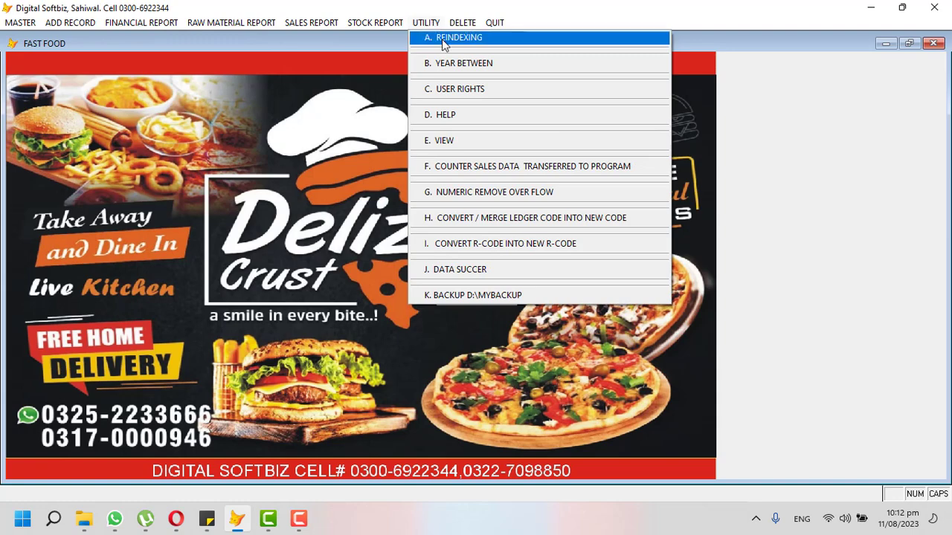
click(445, 38)
click(508, 297)
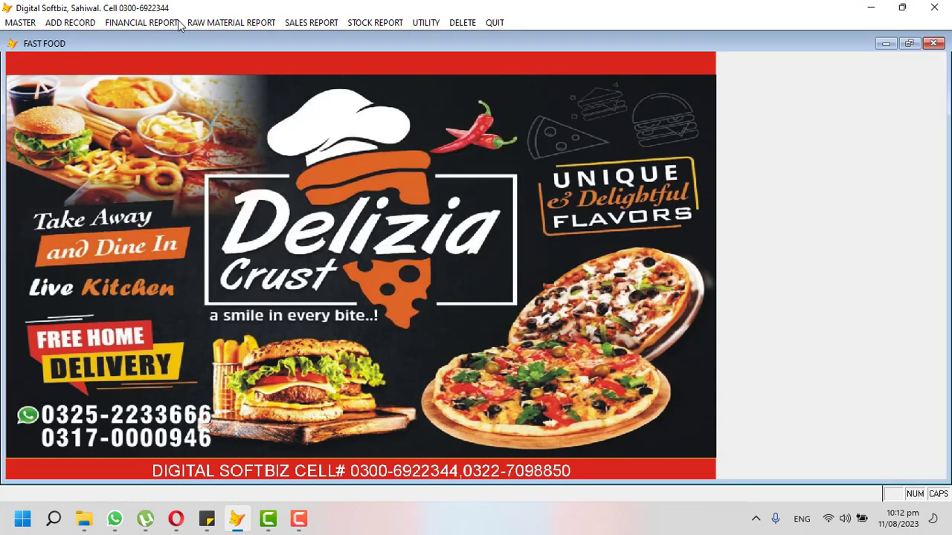
Preview the ledger for account 04-002 to confirm its corrected MEAT title.
click(124, 23)
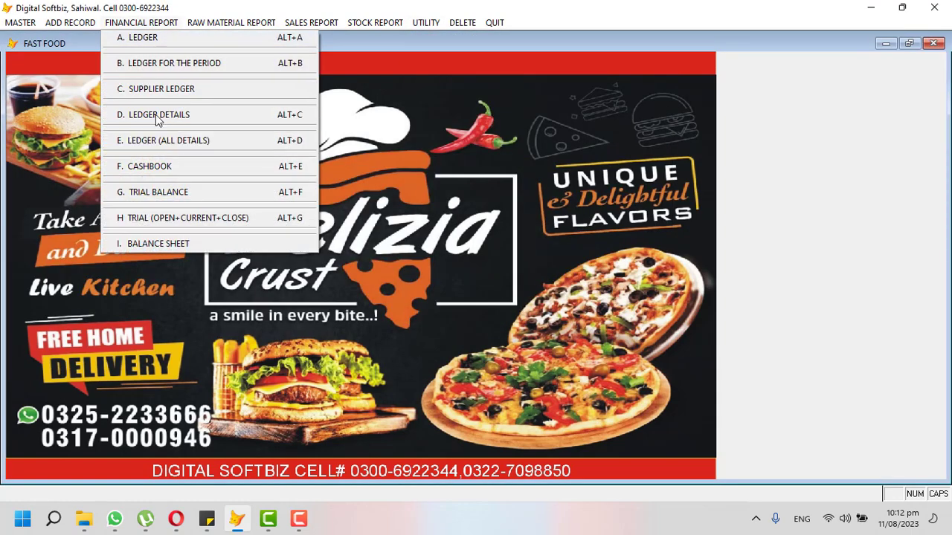
click(139, 38)
key(Return)
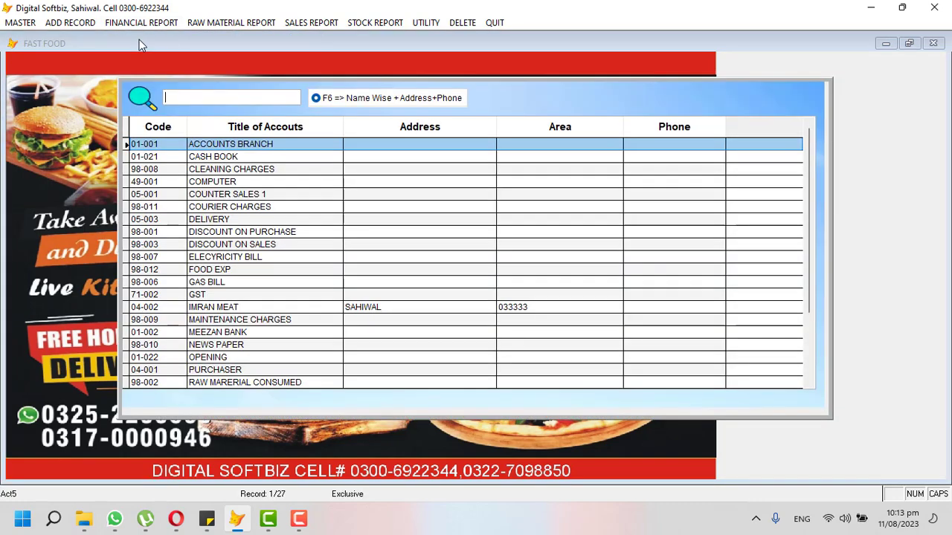
text(IMR)
key(Return)
key(Return)
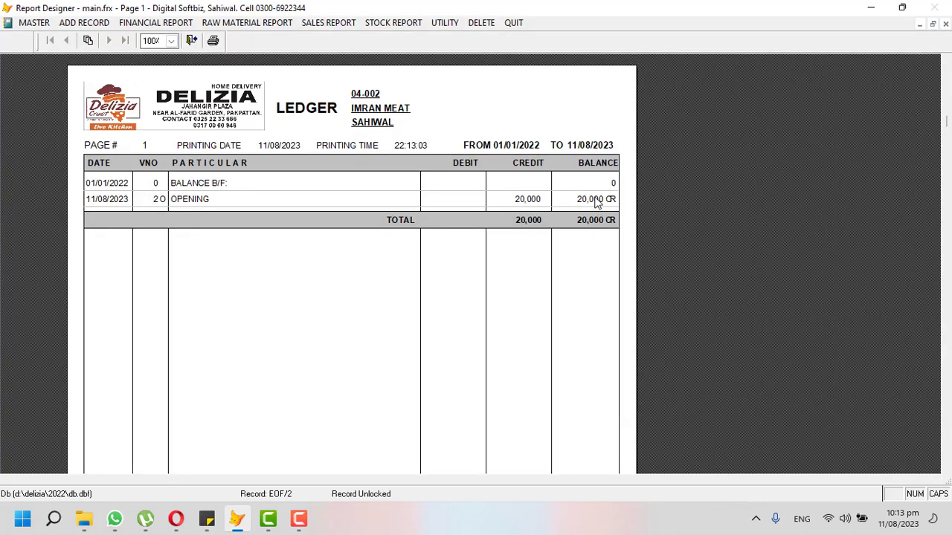
key(Escape)
click(77, 26)
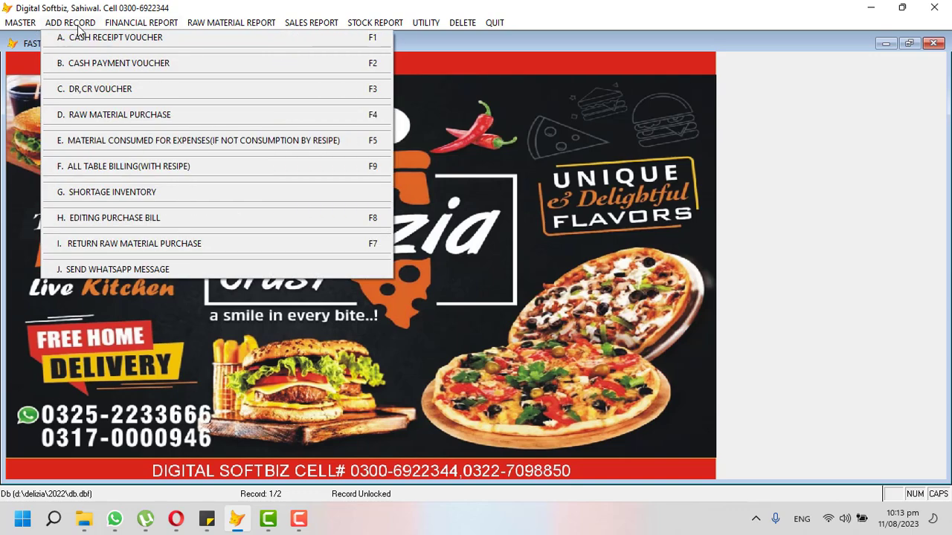
mouse_move(141, 23)
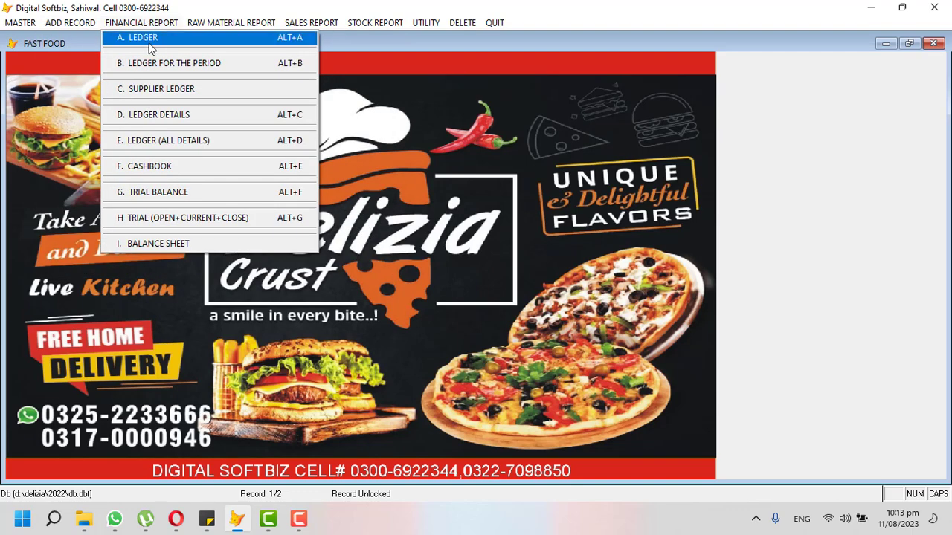
click(169, 194)
key(Return)
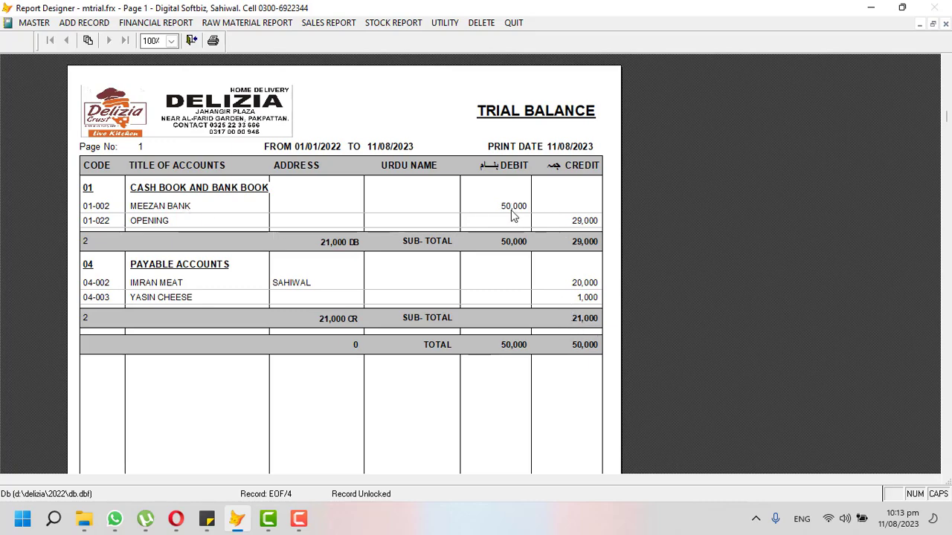
key(Escape)
click(60, 24)
mouse_move(141, 22)
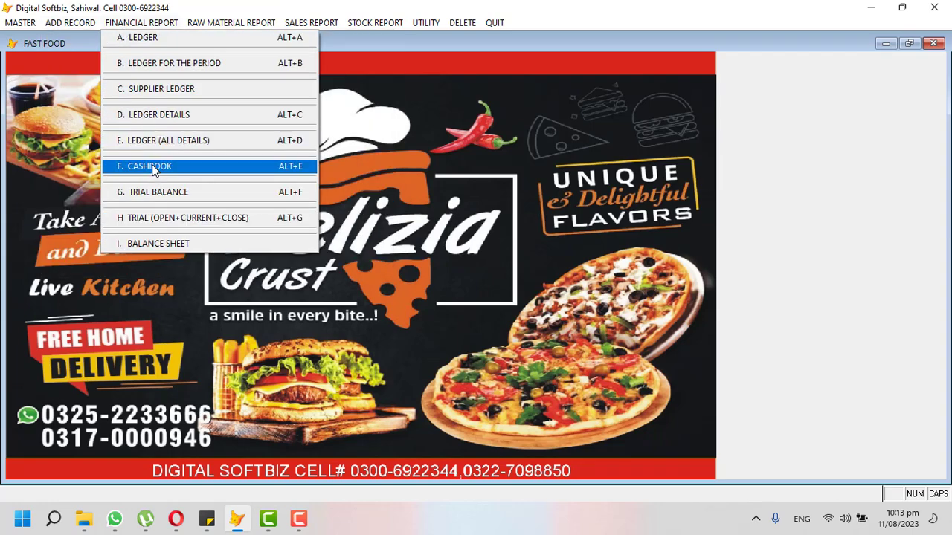
Run the cash book report, then start a debit/credit voucher debiting CASH BOOK.
click(149, 166)
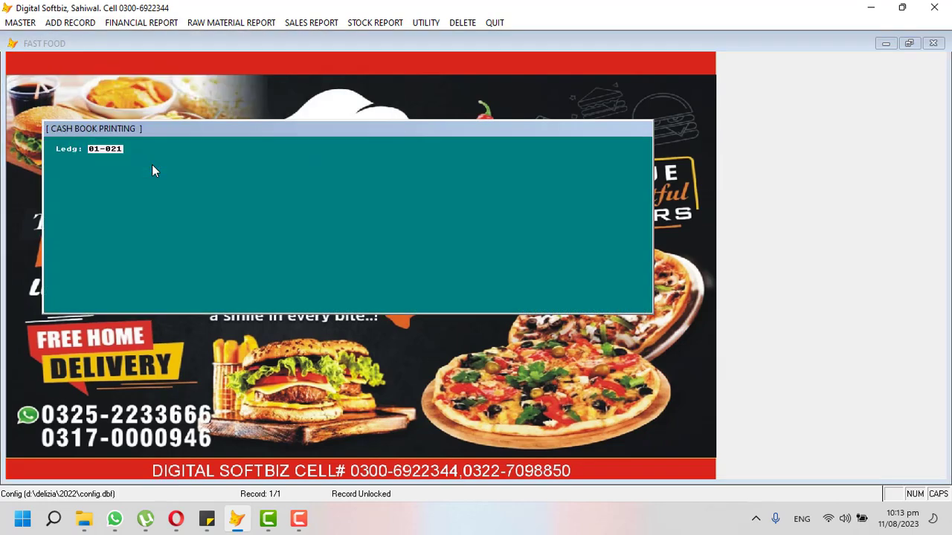
key(Return)
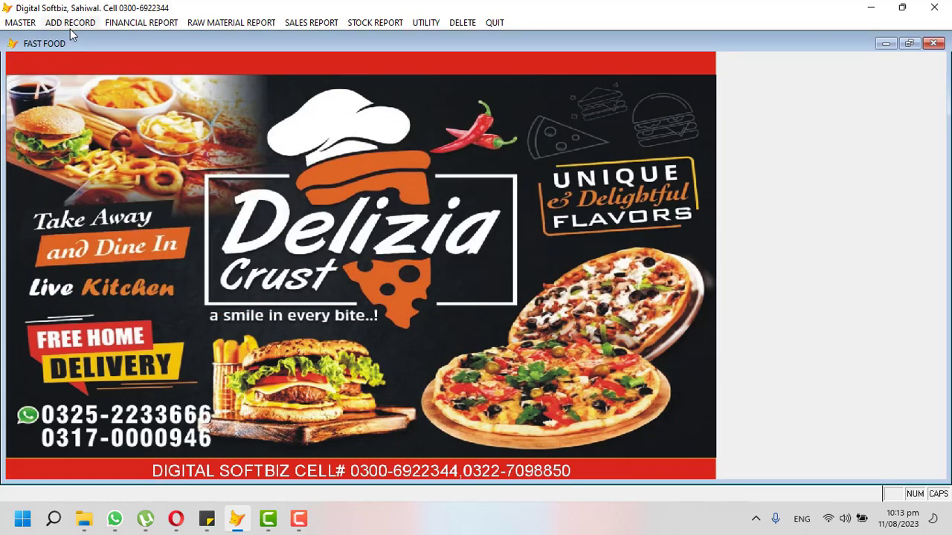
click(69, 24)
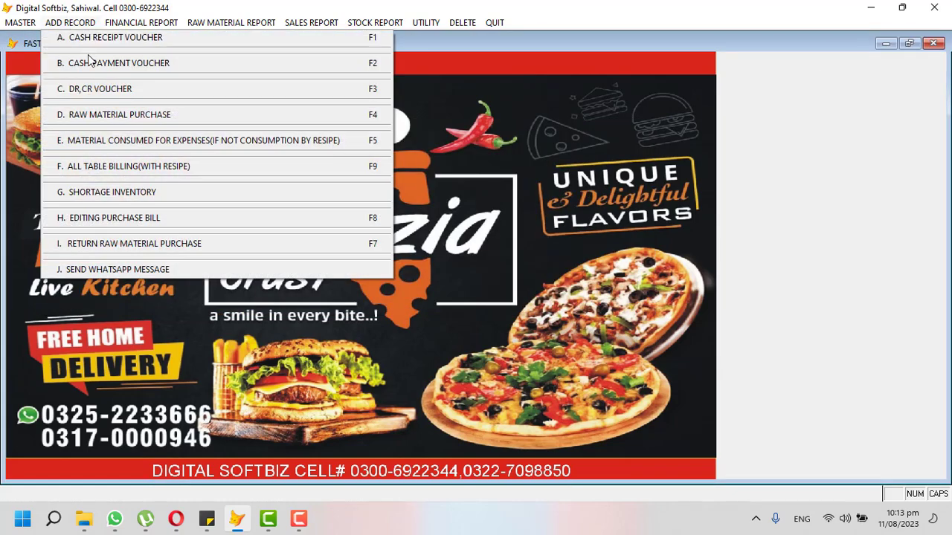
click(109, 90)
key(Return)
key(Return)
text(CASH)
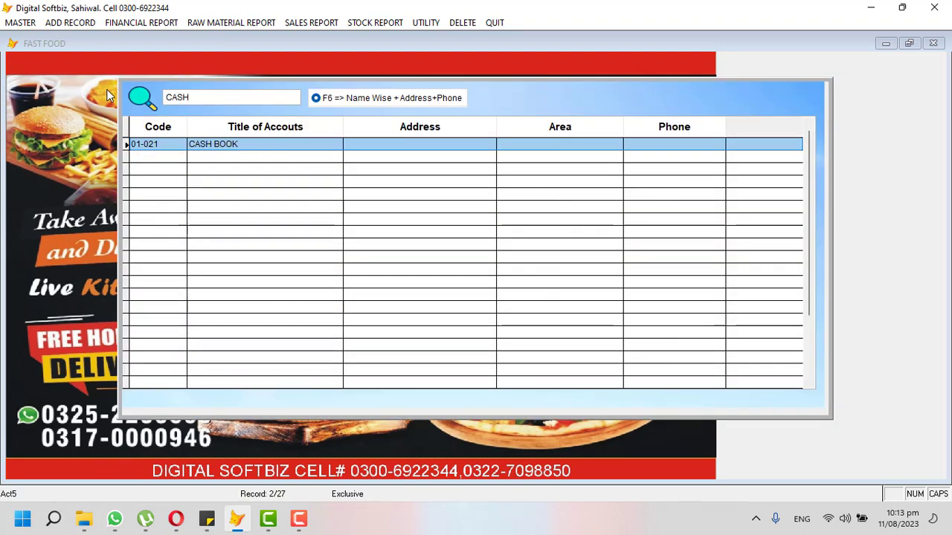
key(Return)
key(Return)
Select OPENING as the voucher's credited account.
text(OPE)
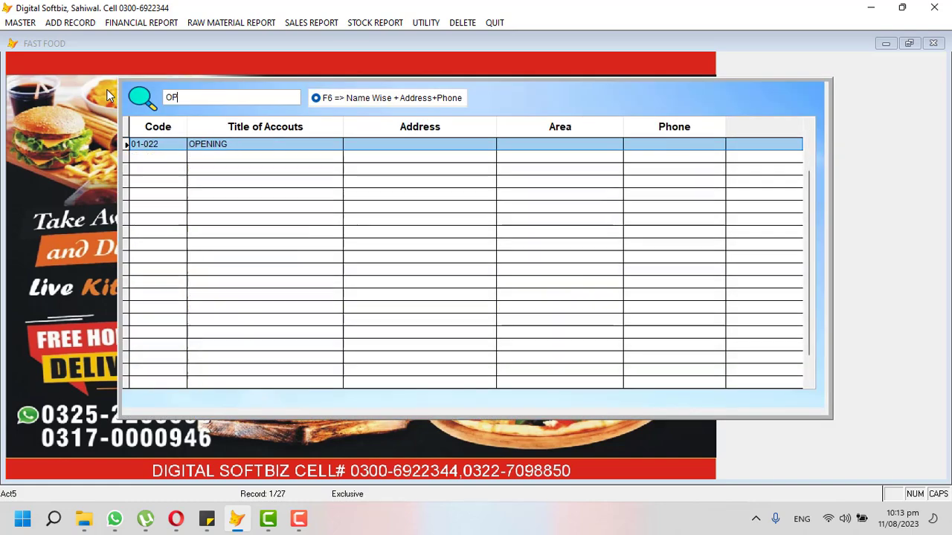
key(BackSpace)
key(BackSpace)
key(BackSpace)
text(CAF)
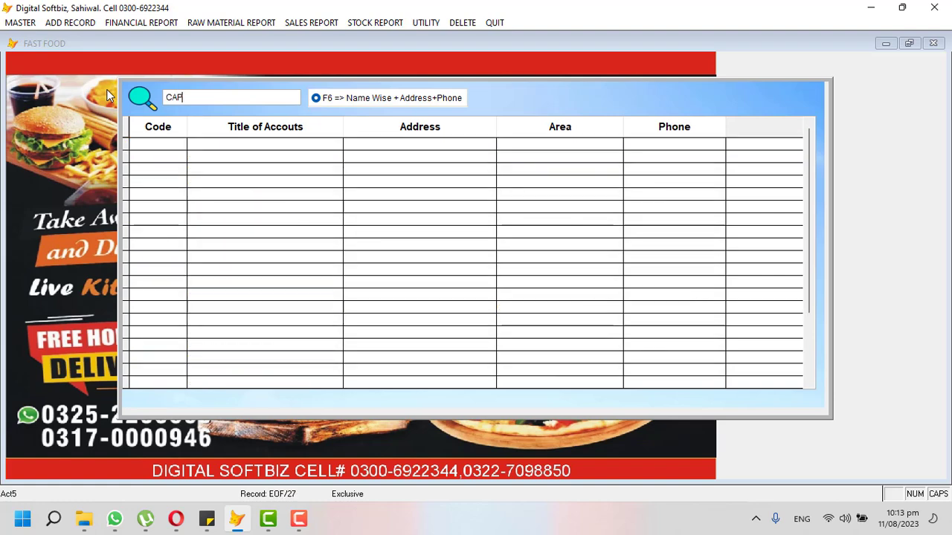
key(BackSpace)
key(BackSpace)
key(BackSpace)
text(INC)
key(BackSpace)
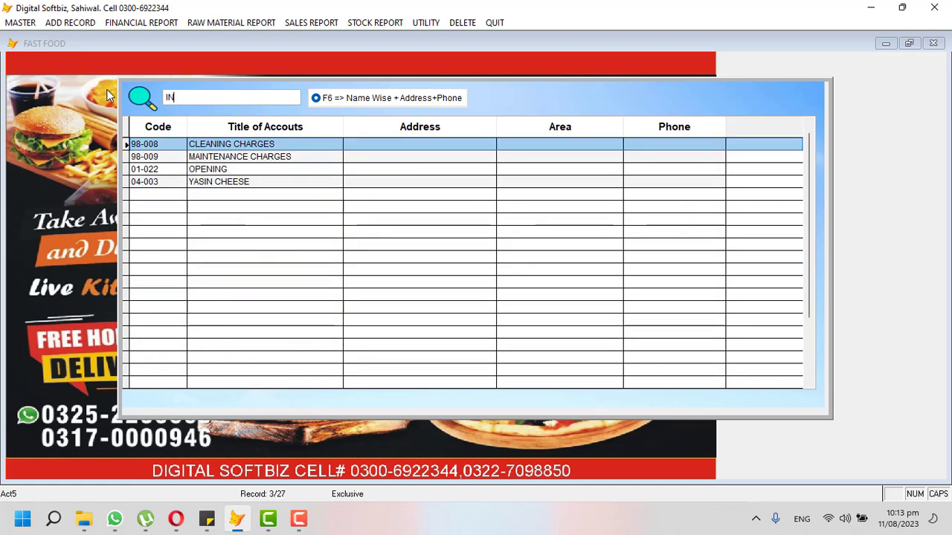
key(BackSpace)
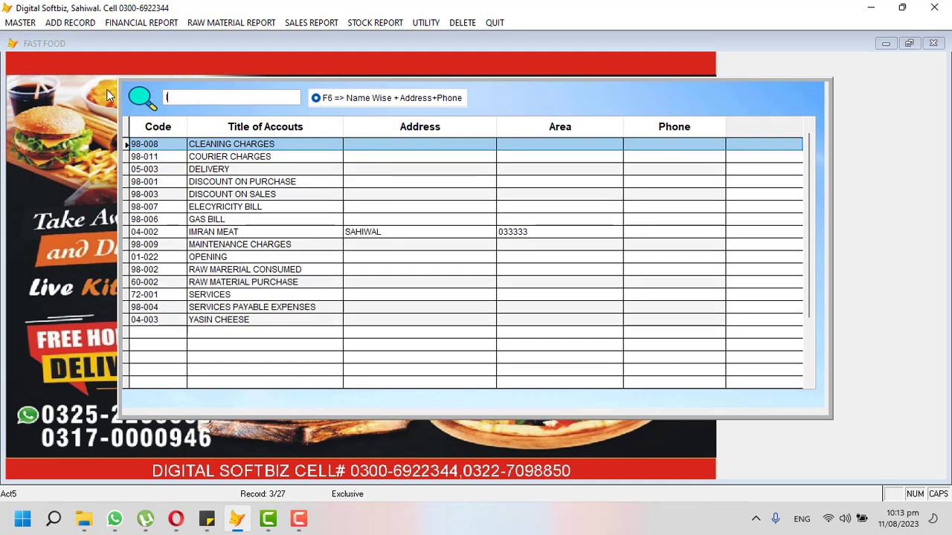
key(BackSpace)
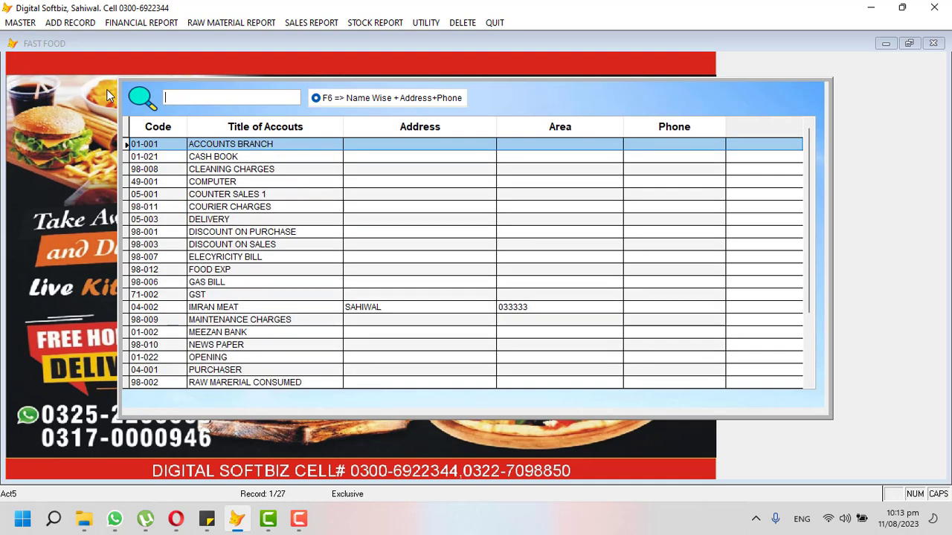
text(OPE)
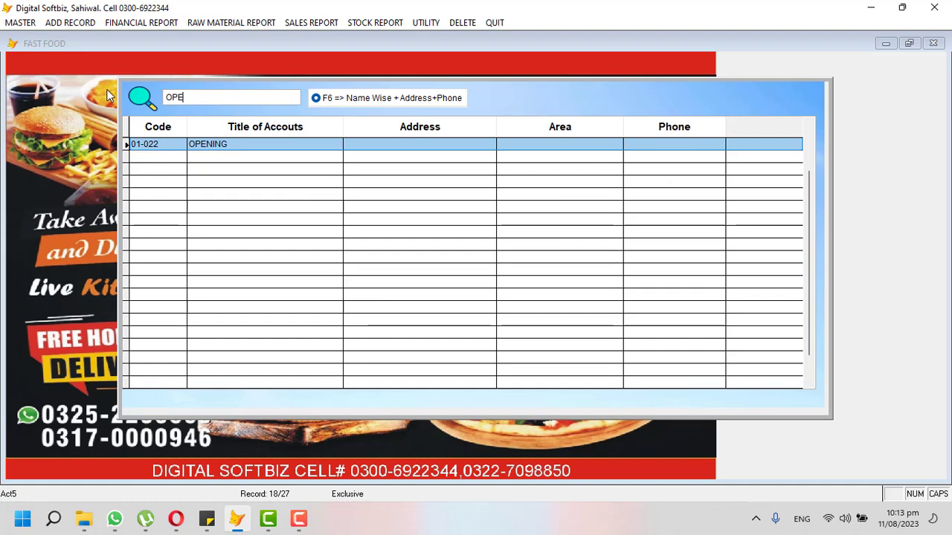
key(Return)
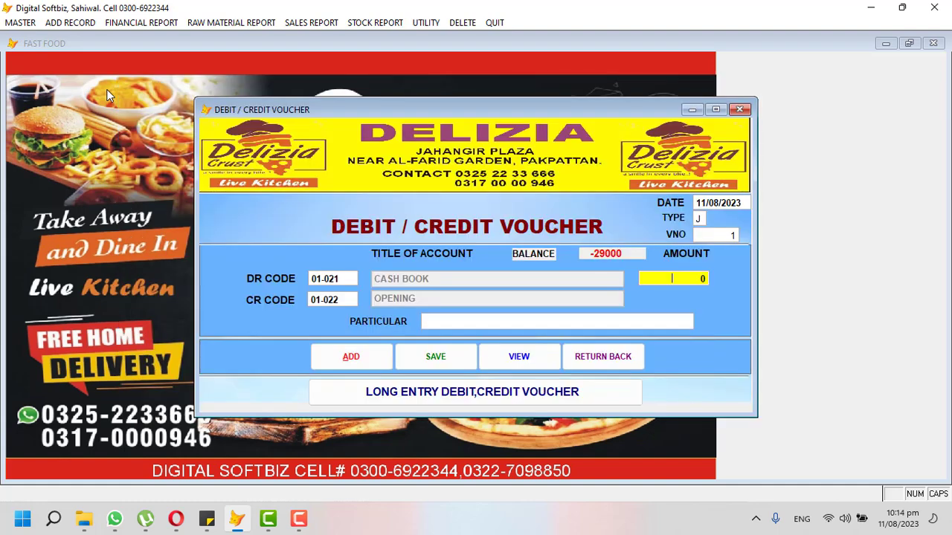
Enter amount 20,000 and particular CASH IN HAND OP, save, and close the voucher.
text(200.00)
key(Return)
key(Return)
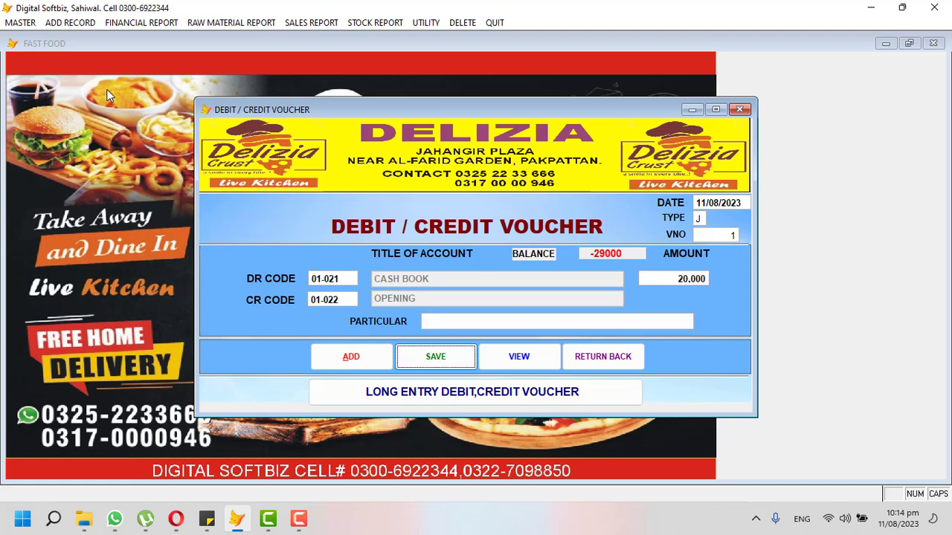
key(shift+Tab)
text(CASH)
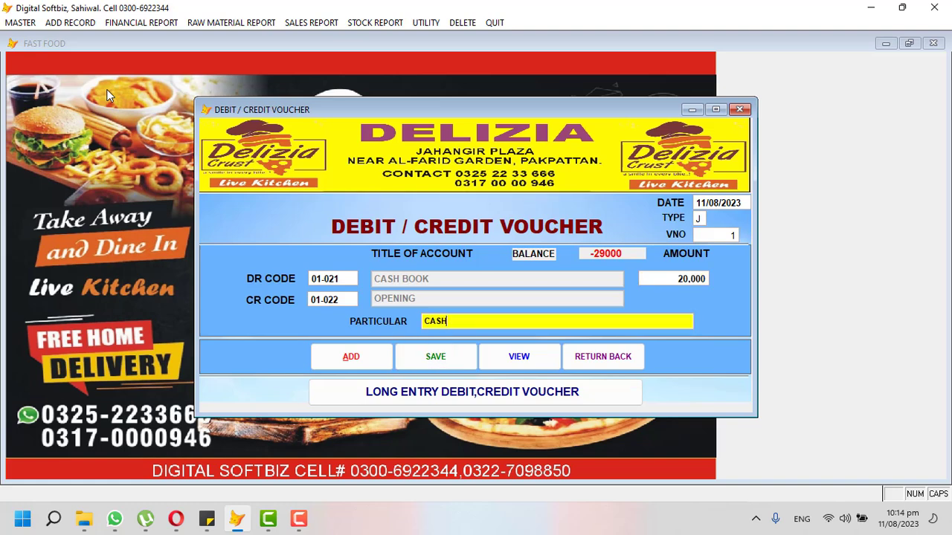
text( IN HAND OP)
key(Return)
key(Return)
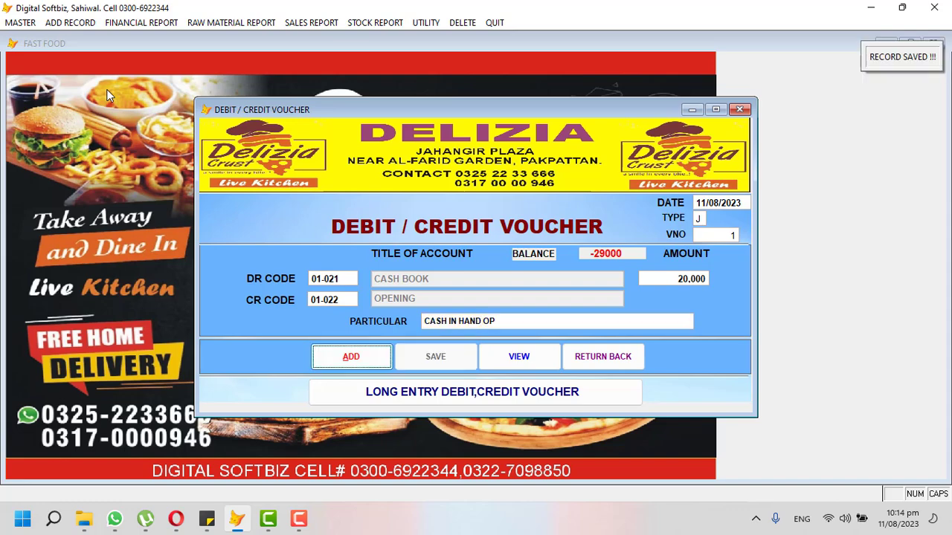
click(602, 357)
click(140, 25)
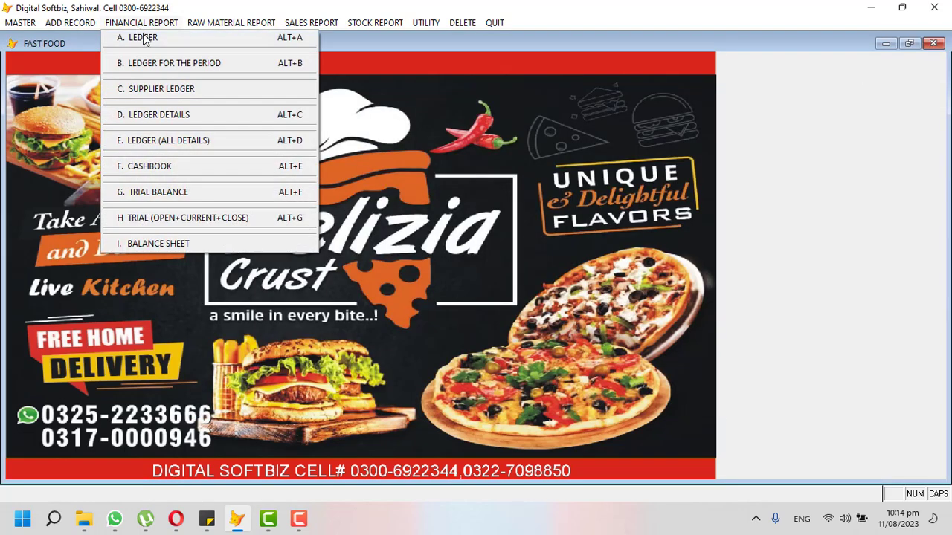
click(173, 166)
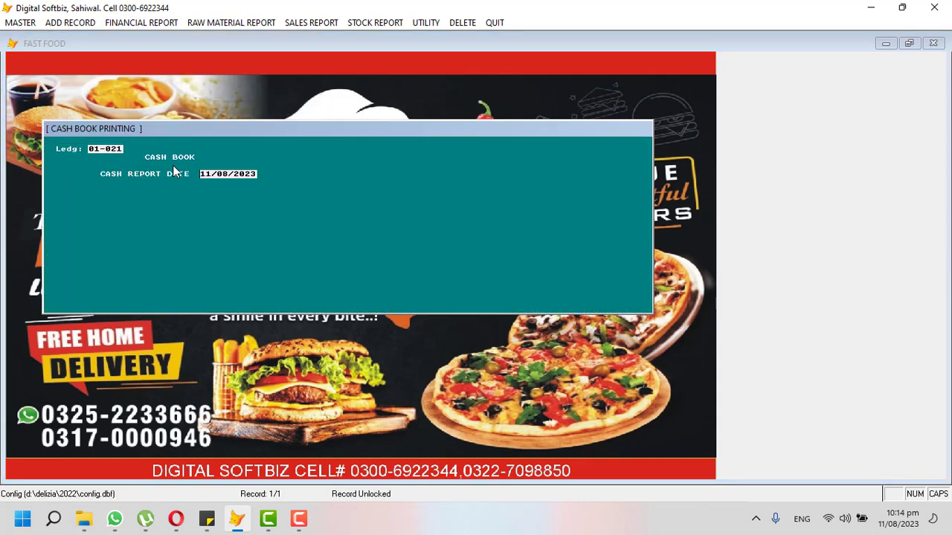
key(Return)
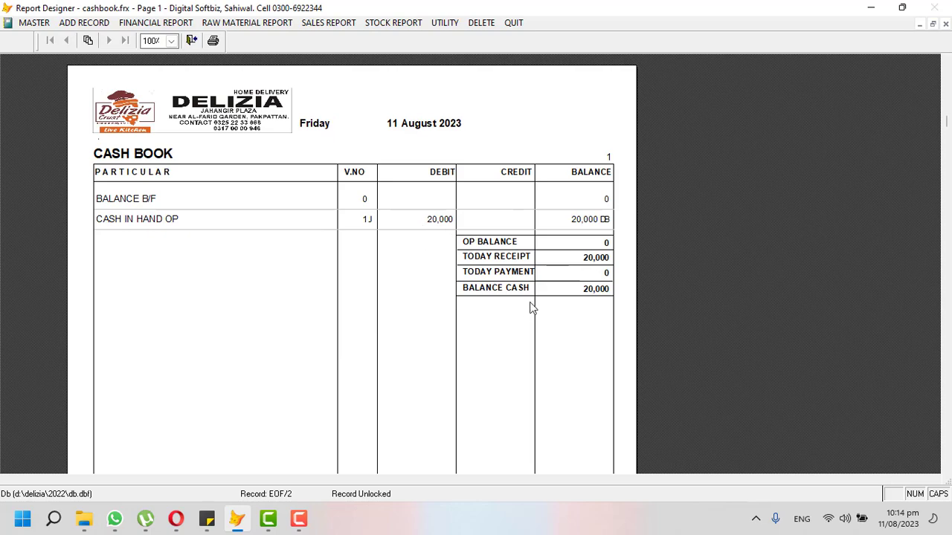
key(Escape)
key(Escape)
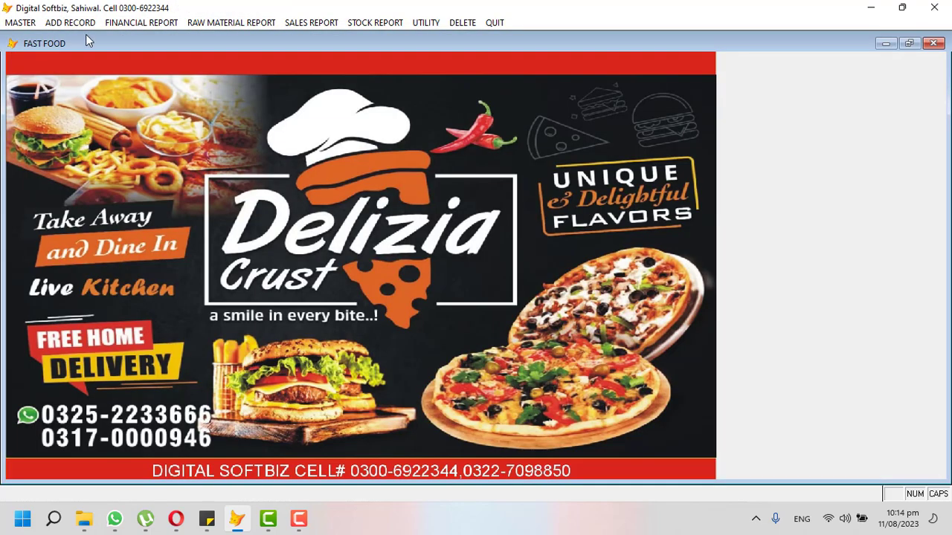
click(86, 24)
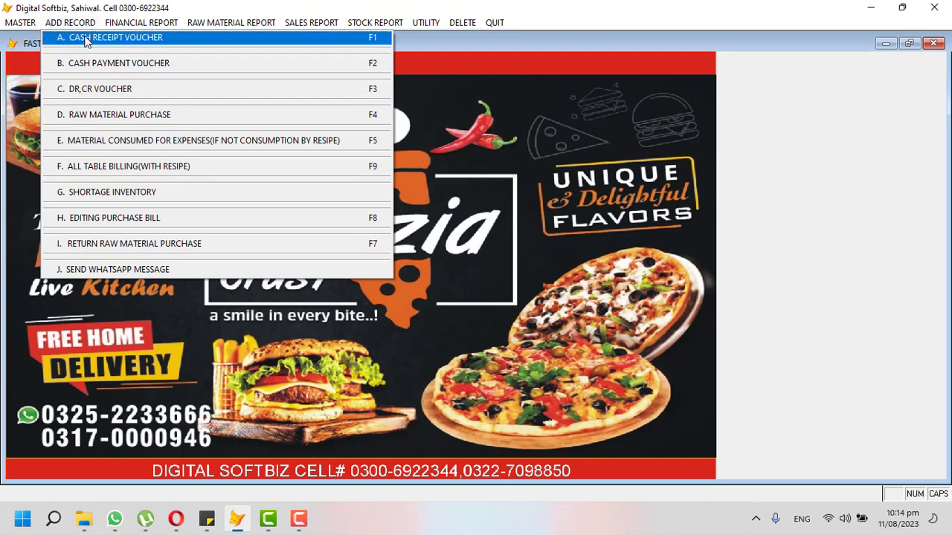
click(84, 38)
key(Return)
key(Return)
key(Return)
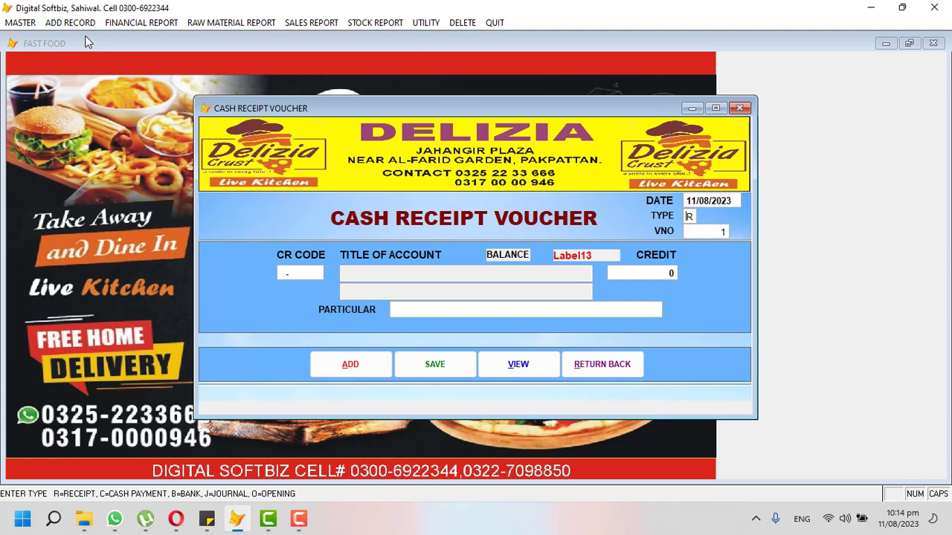
key(Return)
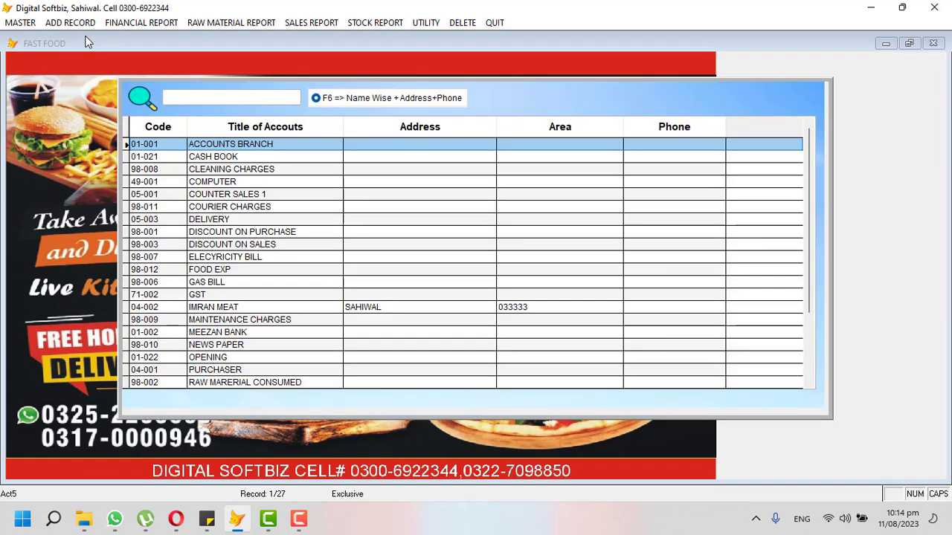
key(Down)
key(Down)
key(Down)
key(Down)
key(Down)
key(Down)
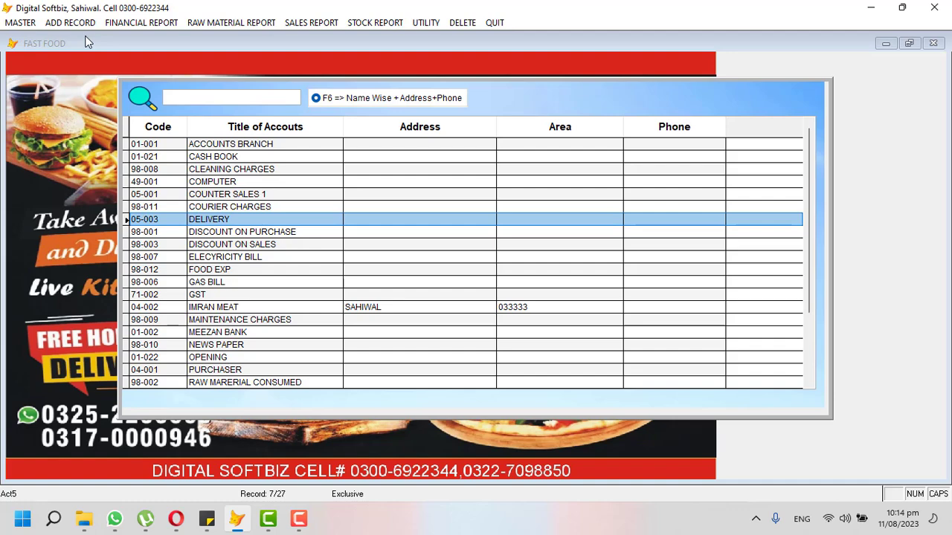
key(Up)
key(Up)
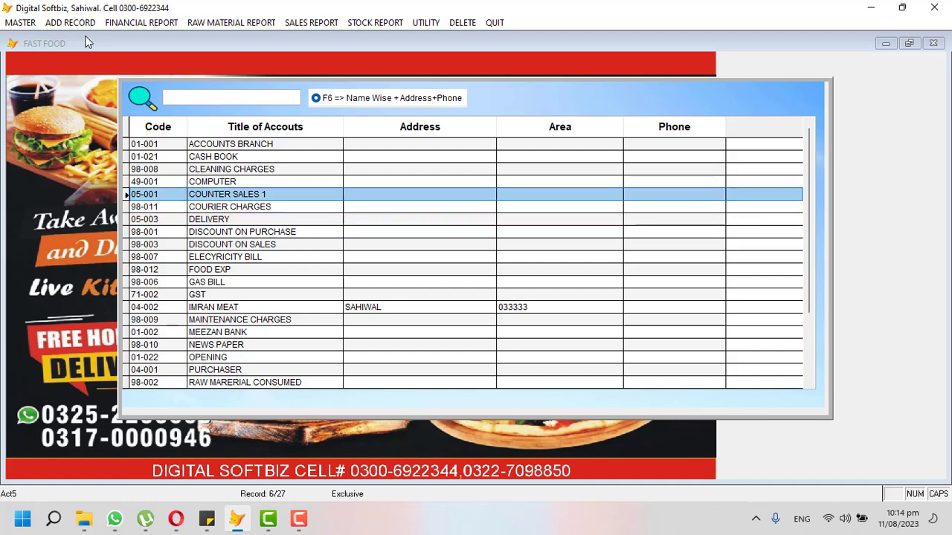
key(Return)
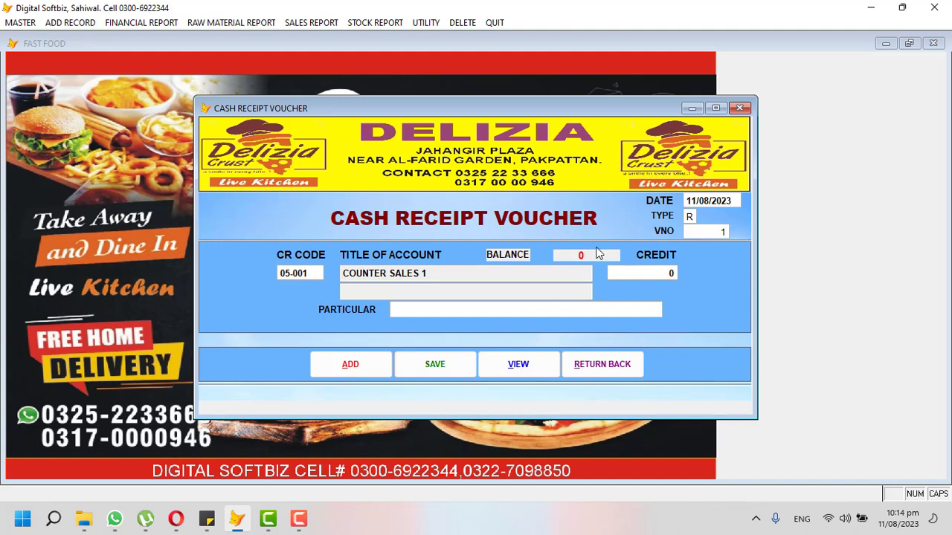
key(Return)
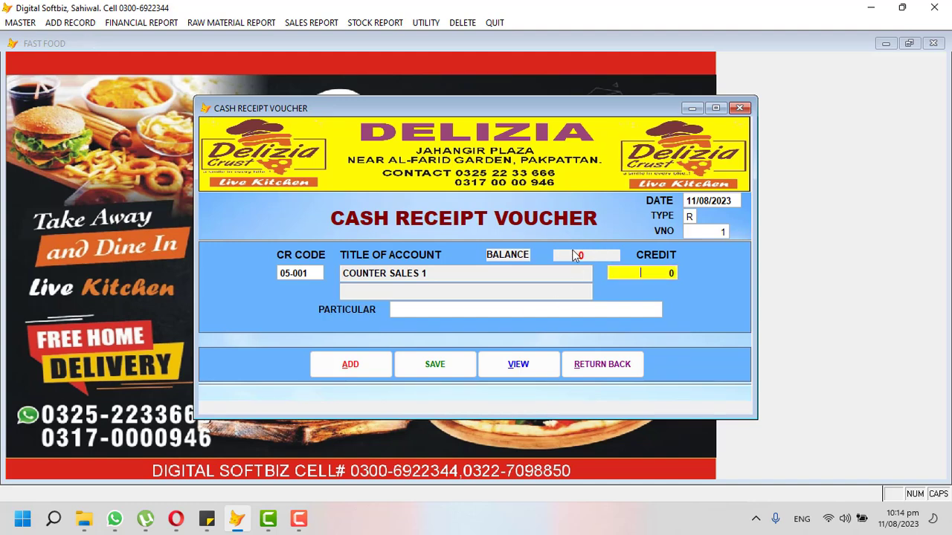
text(20000)
key(Return)
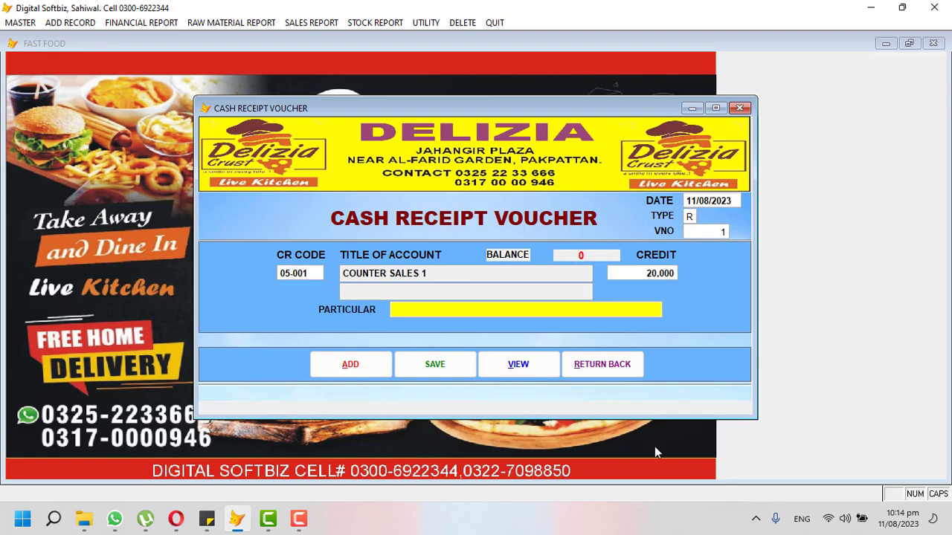
click(616, 363)
click(88, 23)
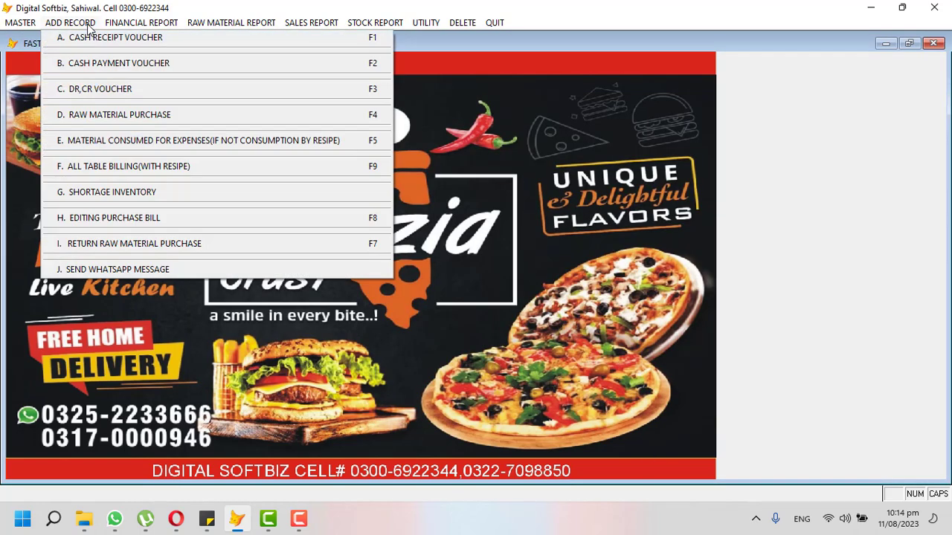
Save cash payment voucher 1 debiting the meat supplier 5,000 with particular CASH, then close it.
click(122, 64)
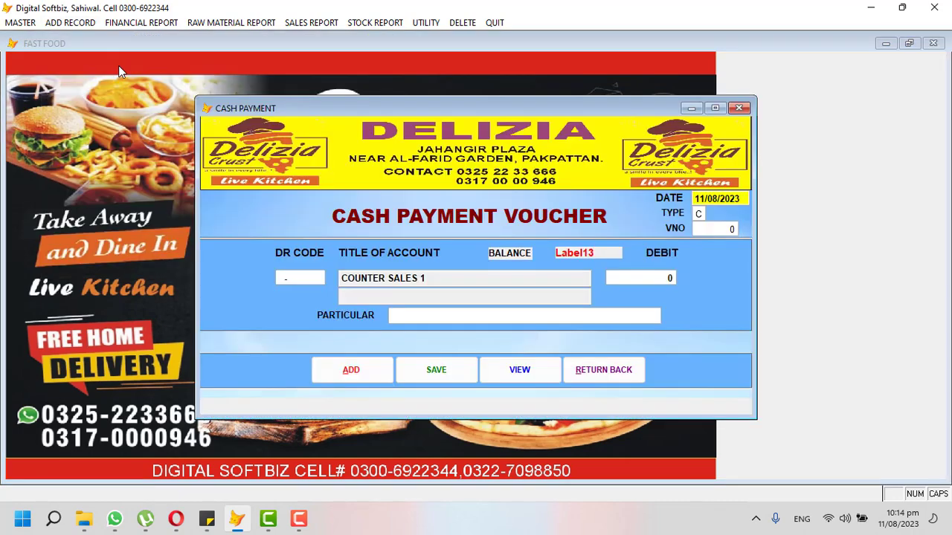
key(Return)
key(Return)
key(Return)
key(Return)
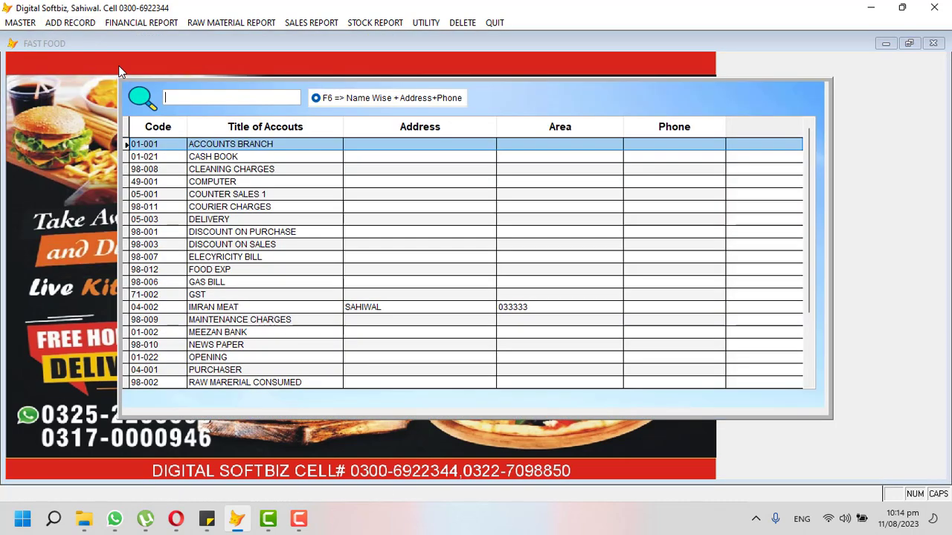
text(IMR)
key(Return)
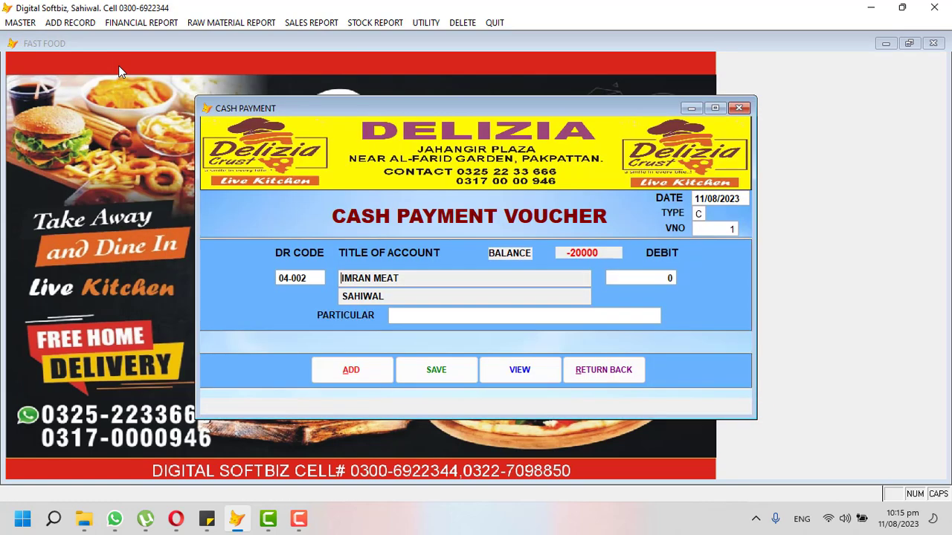
key(Return)
text(5000)
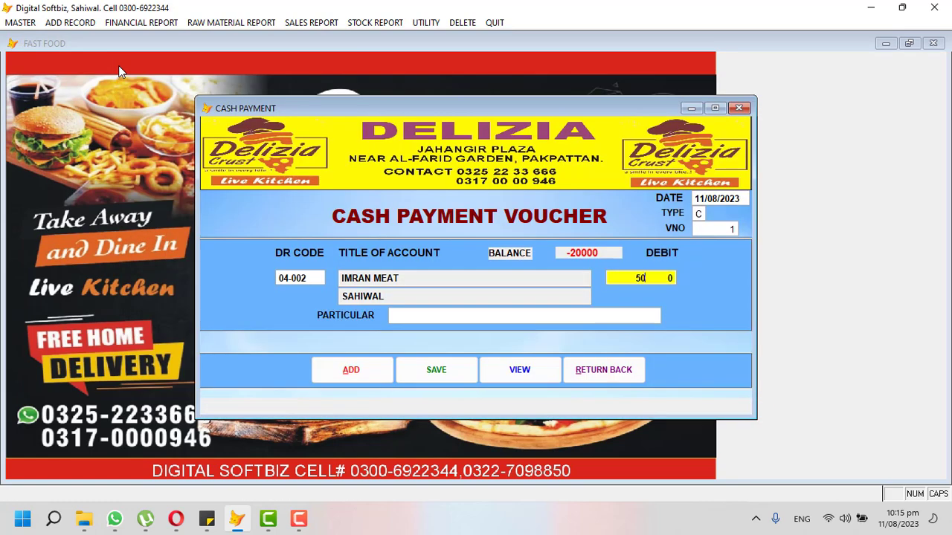
key(Return)
text(CASH)
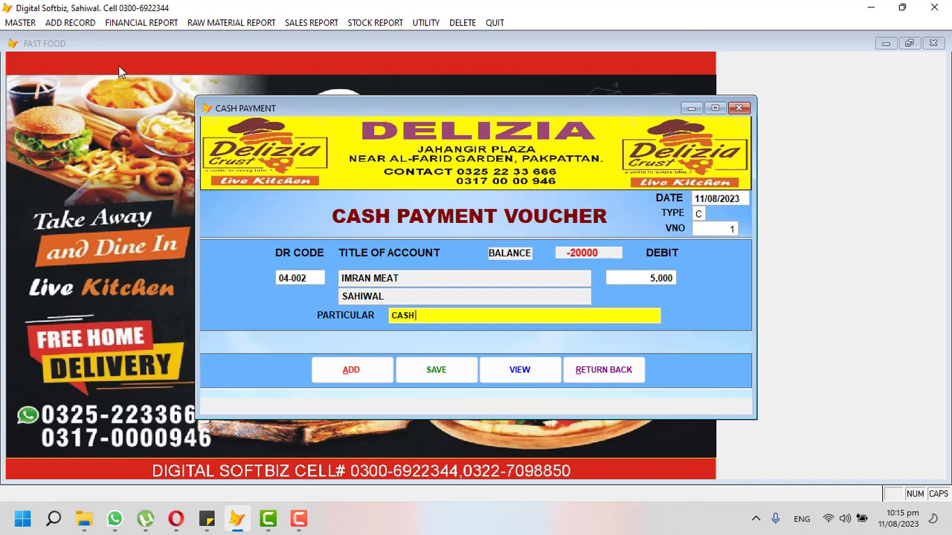
key(Return)
key(Return)
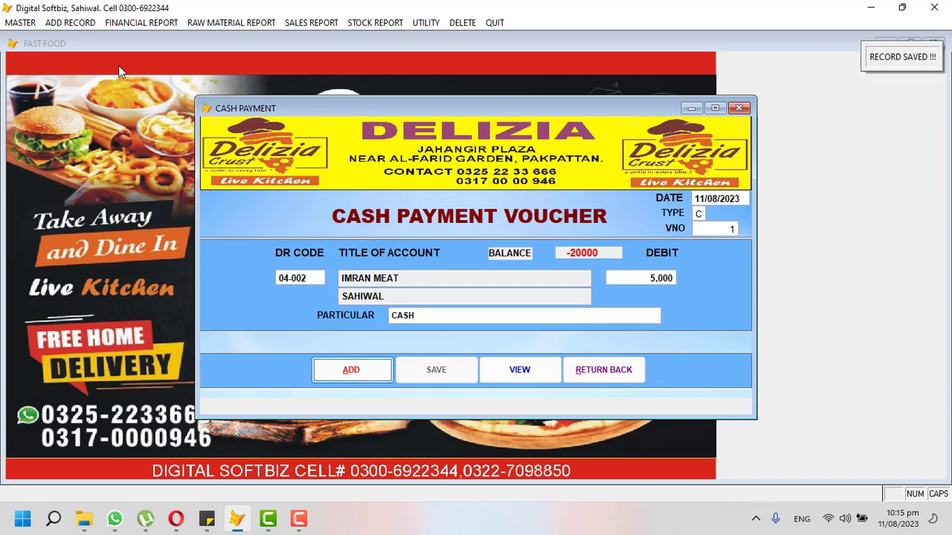
click(603, 370)
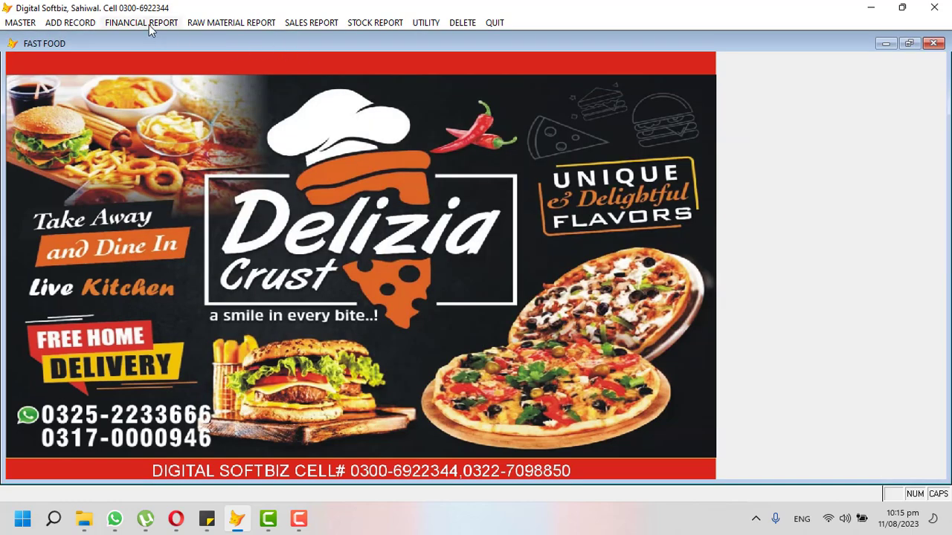
click(149, 25)
click(185, 169)
key(Return)
key(Return)
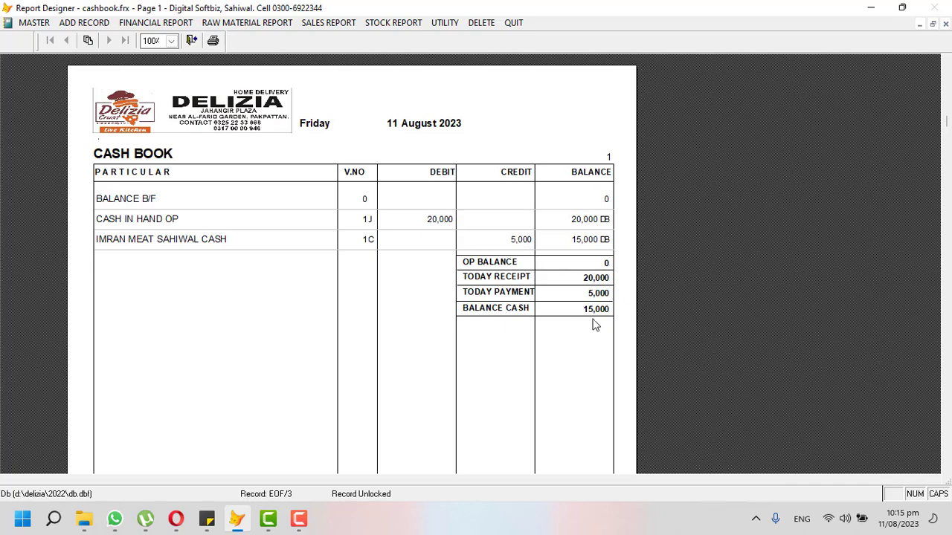
key(Escape)
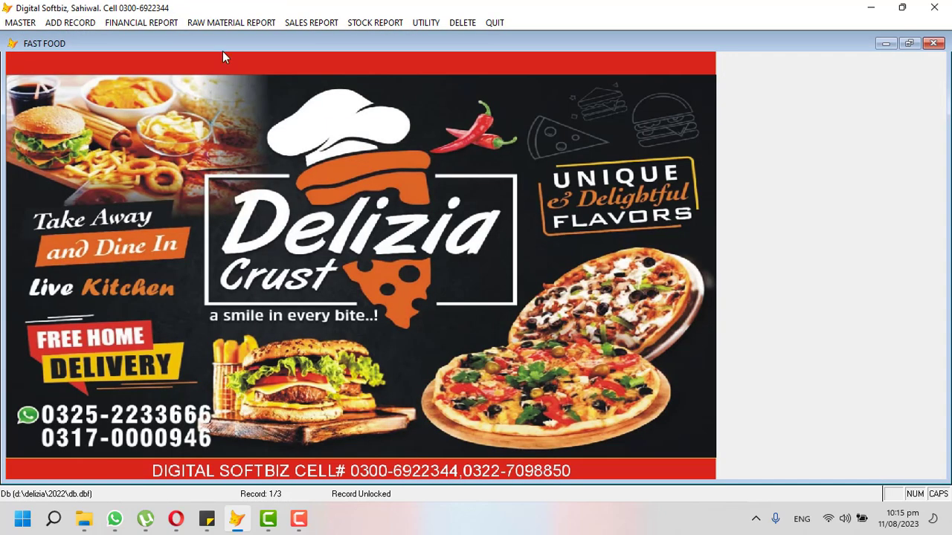
click(113, 23)
click(136, 39)
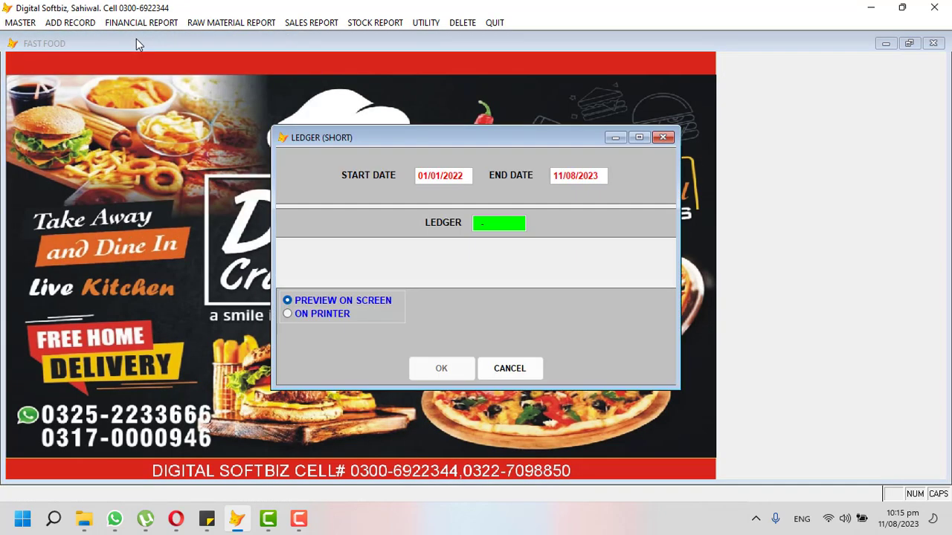
key(Return)
text(IMR)
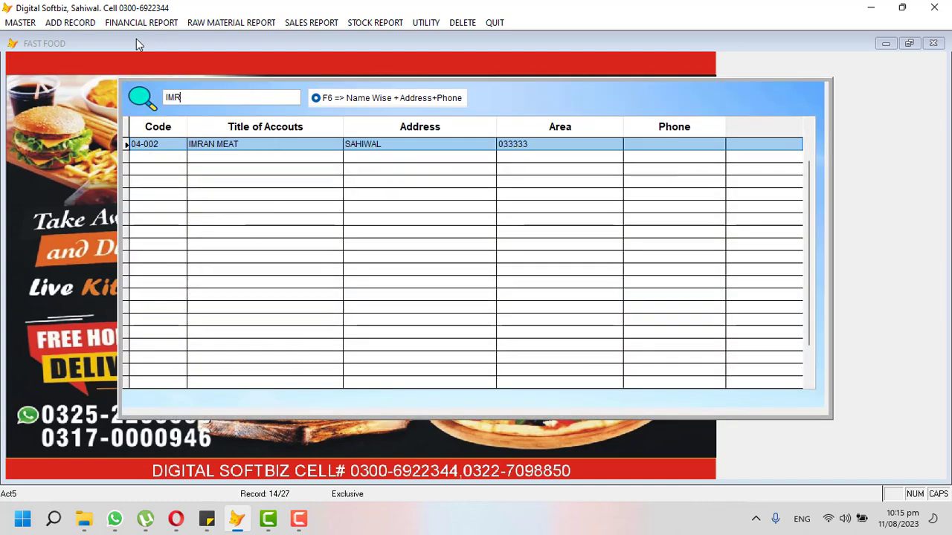
key(Return)
key(Return)
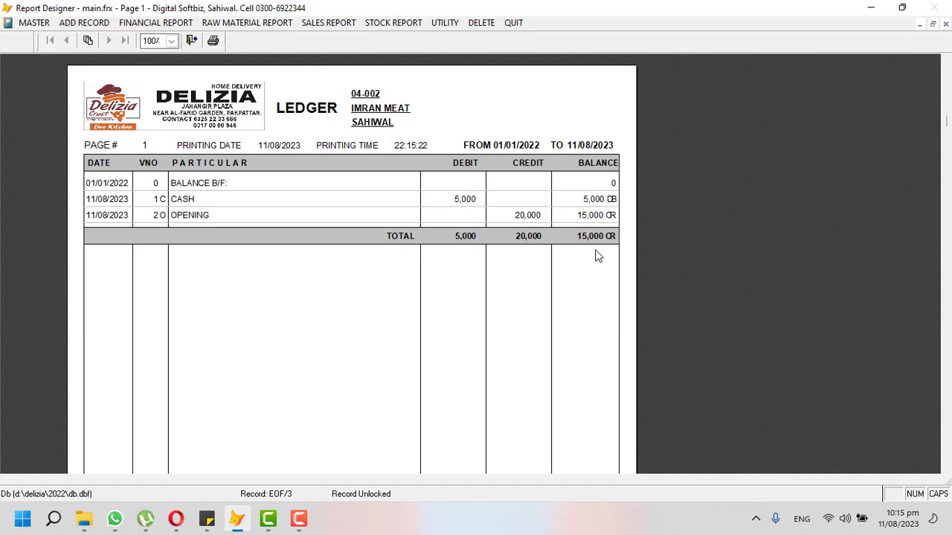
key(Escape)
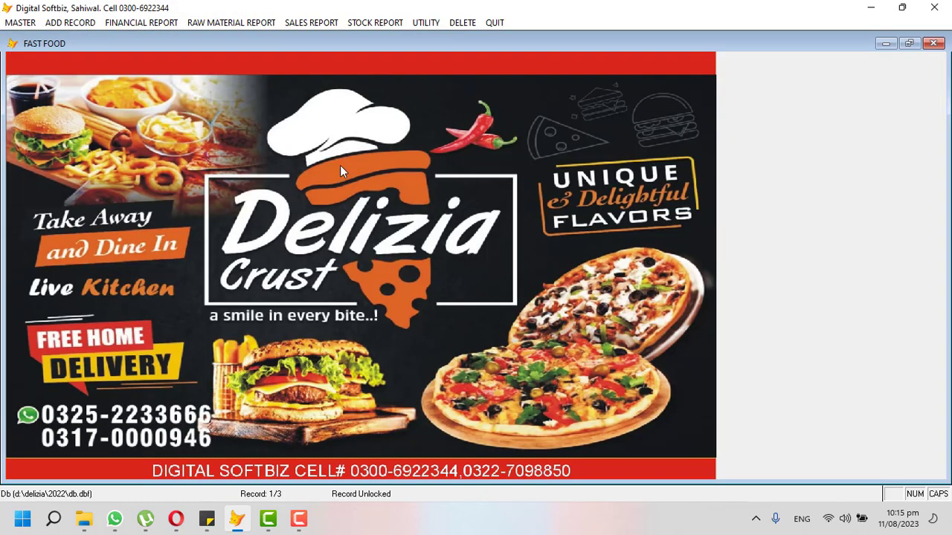
click(61, 24)
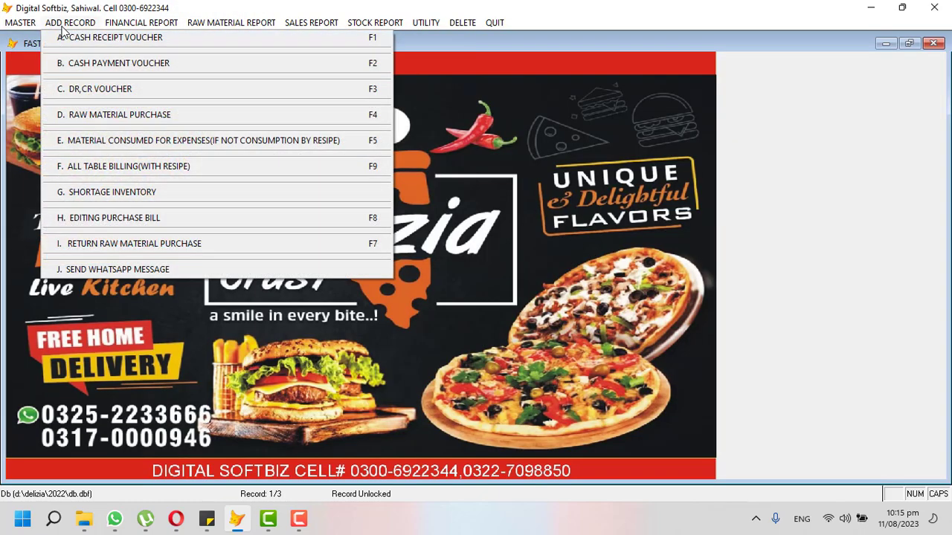
Start a debit/credit voucher debiting the meat supplier and crediting MEEZAN BANK.
click(102, 91)
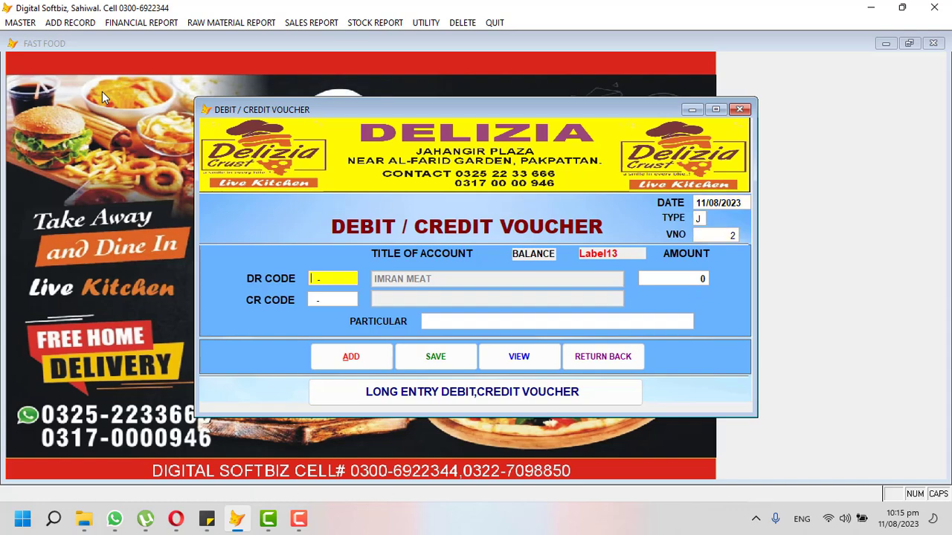
key(Return)
text(IMR)
key(Return)
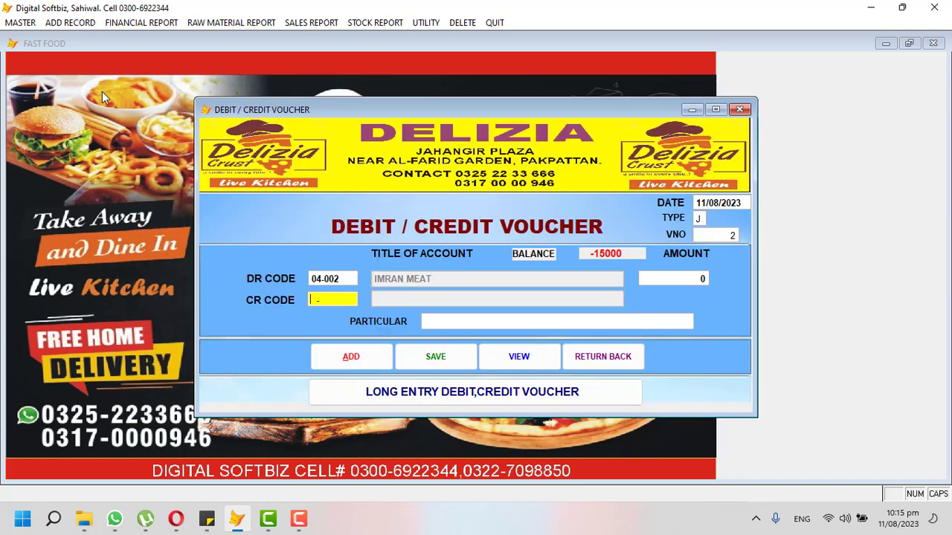
key(Return)
text(MEE)
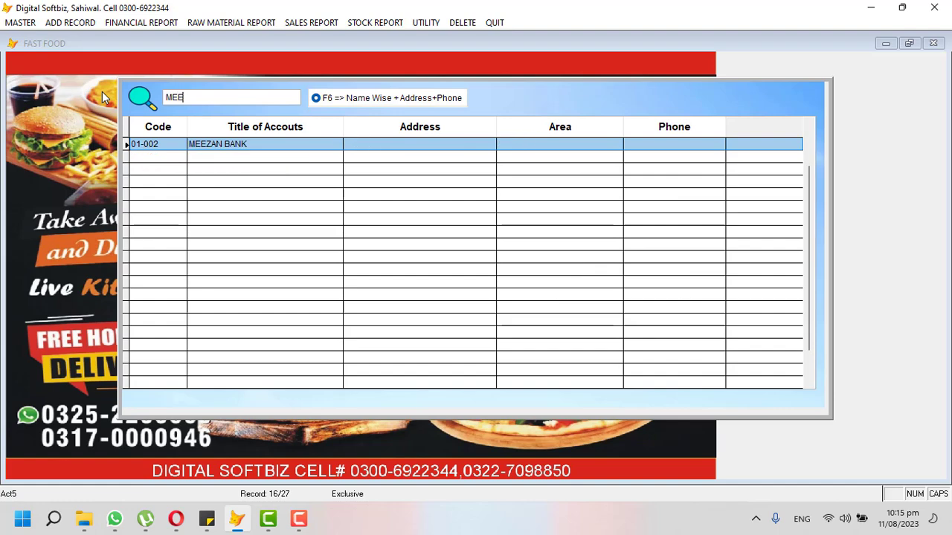
key(Return)
Enter 10,000 with an online-payment particular and save the voucher.
text(100.0 0)
key(Return)
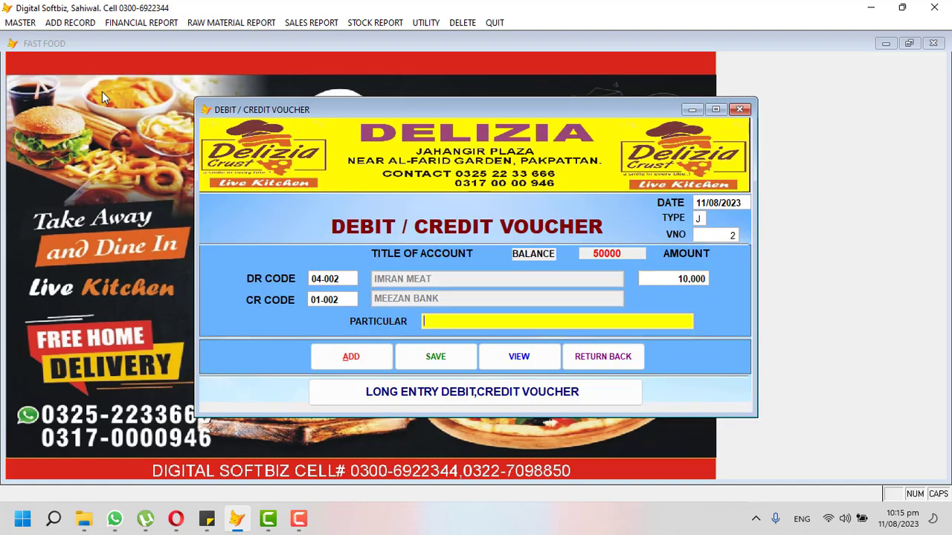
text(ONLINE)
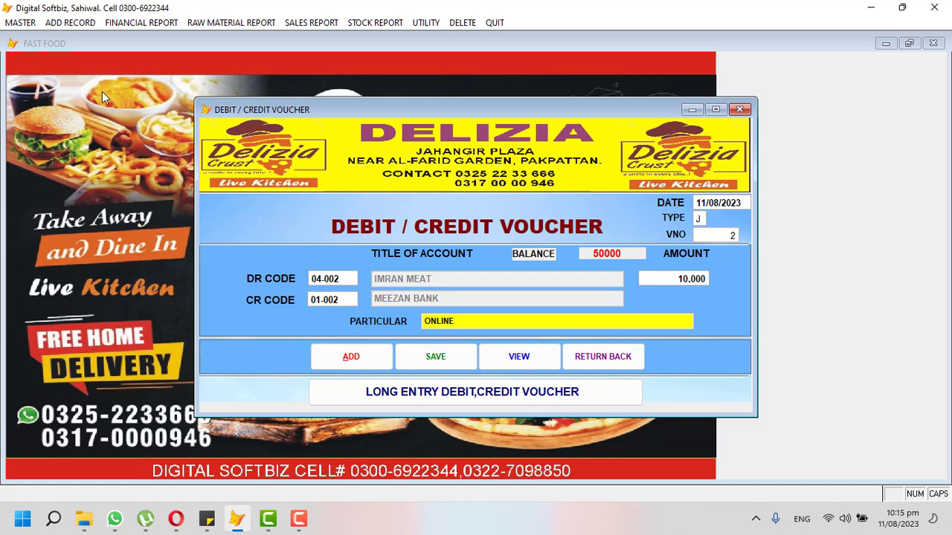
text(IMRAN)
key(Tab)
key(Return)
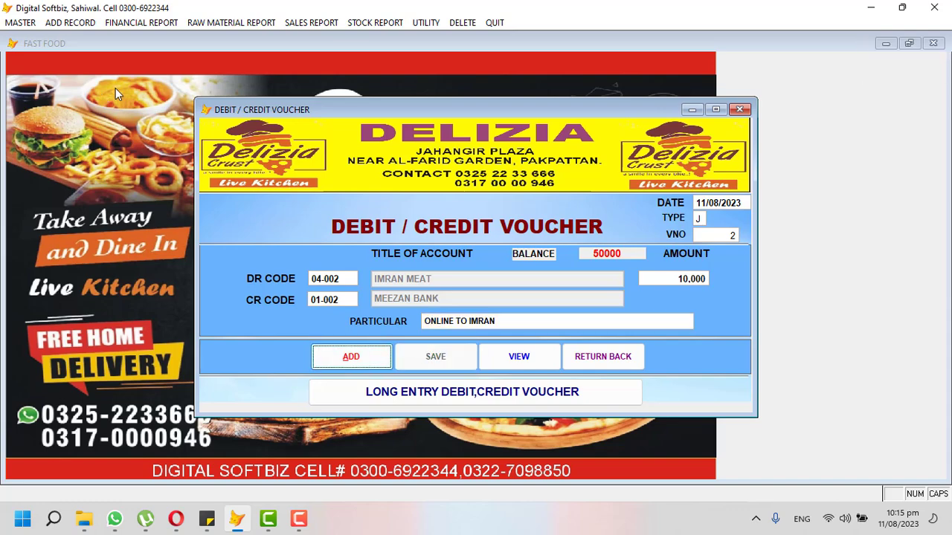
click(588, 353)
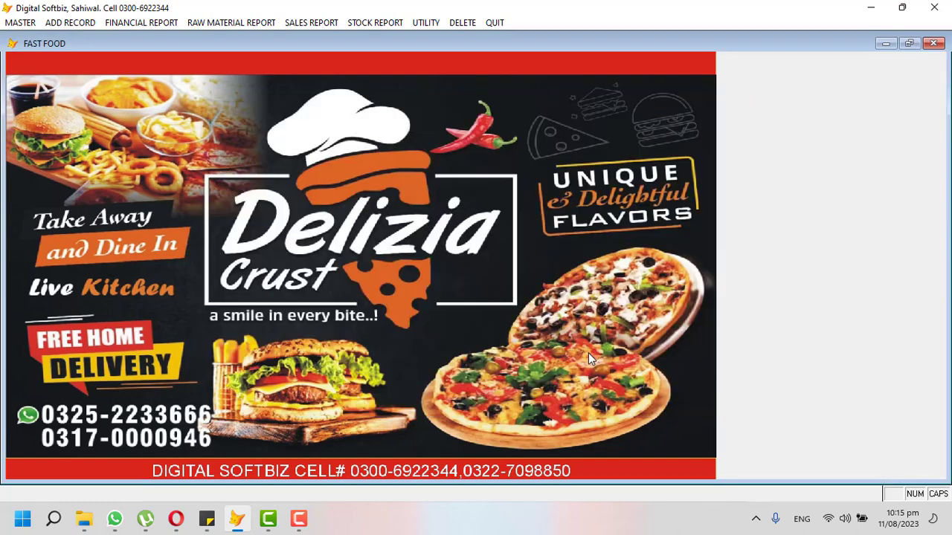
click(136, 22)
click(141, 38)
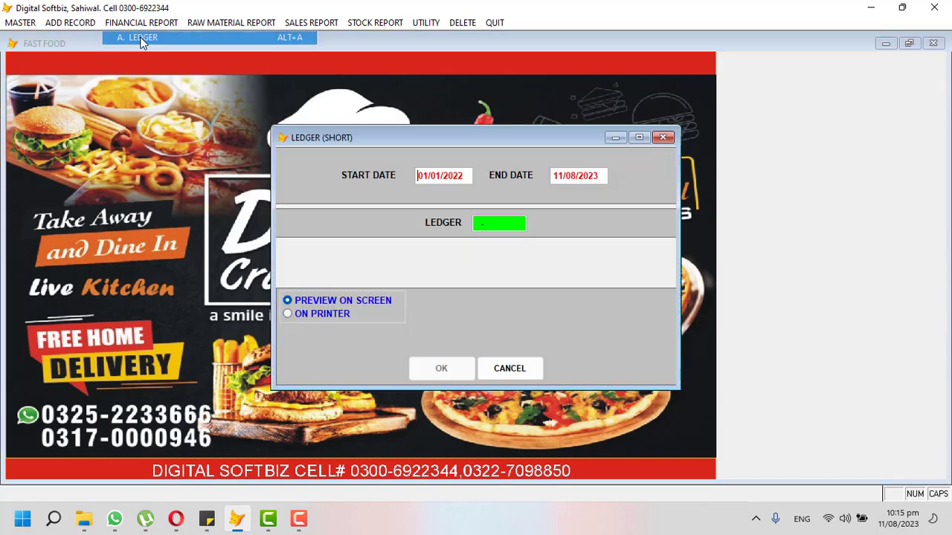
key(Return)
key(Return)
text(I)
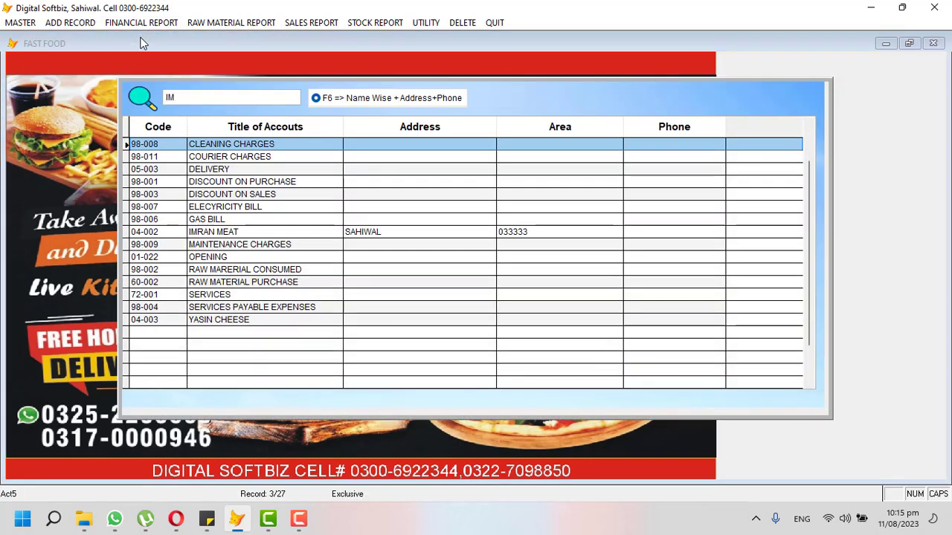
text(M)
key(Return)
key(Return)
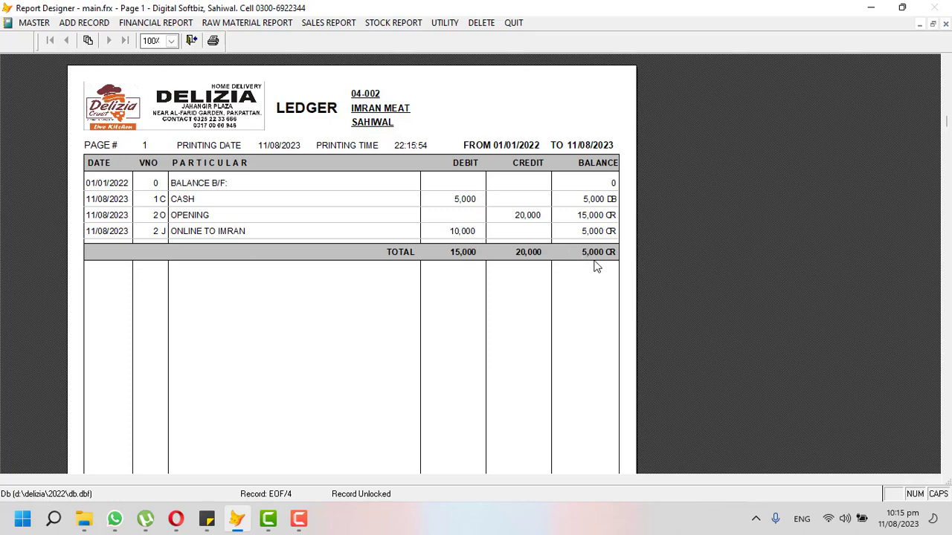
key(Escape)
click(141, 23)
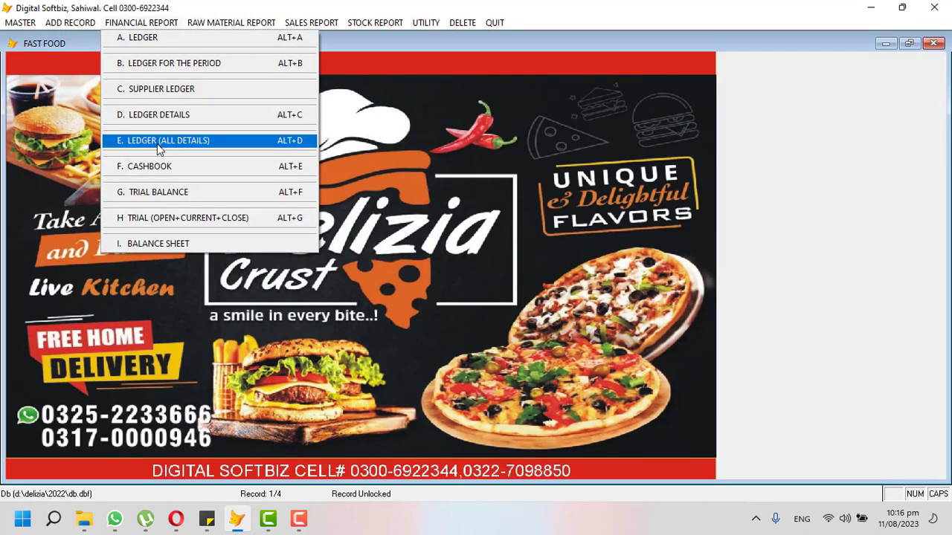
click(149, 37)
key(Return)
key(Return)
key(Return)
text(MEE)
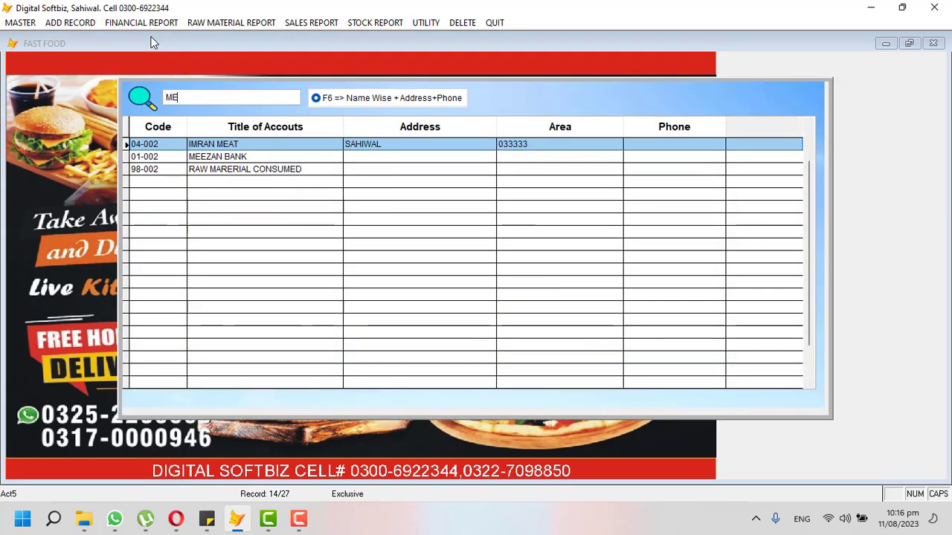
key(Return)
key(Return)
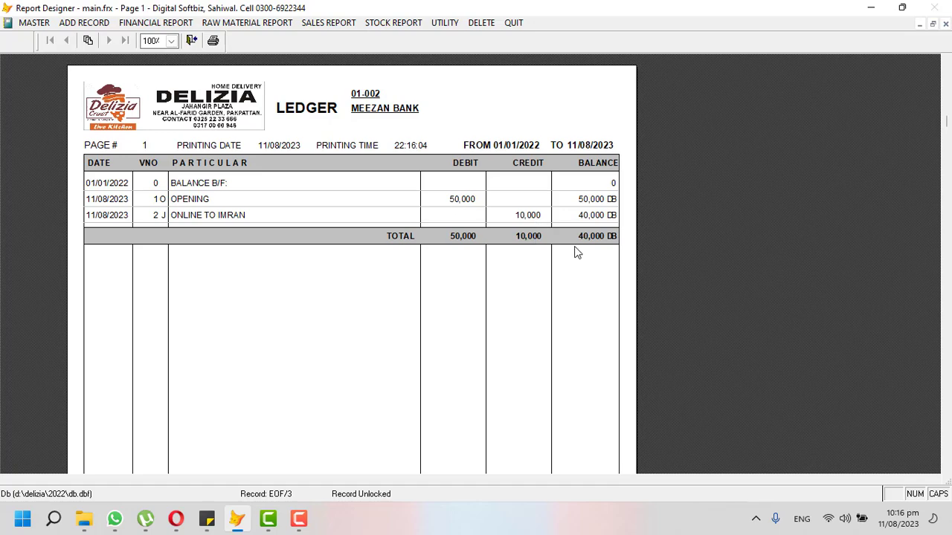
key(Escape)
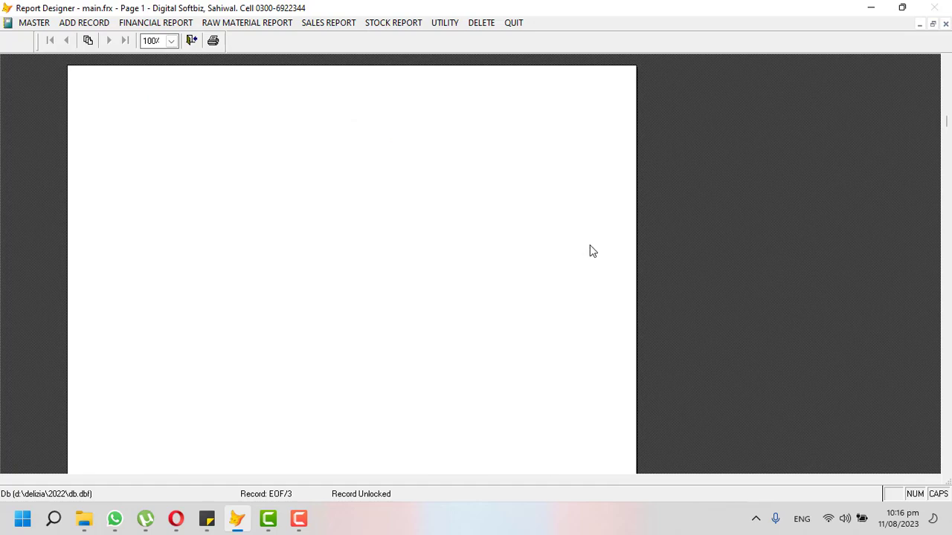
click(163, 22)
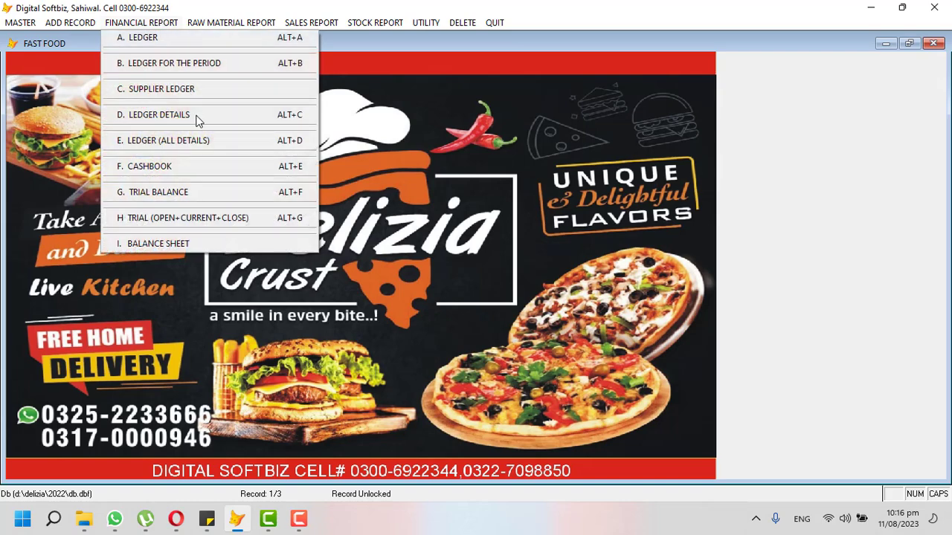
click(212, 192)
key(Return)
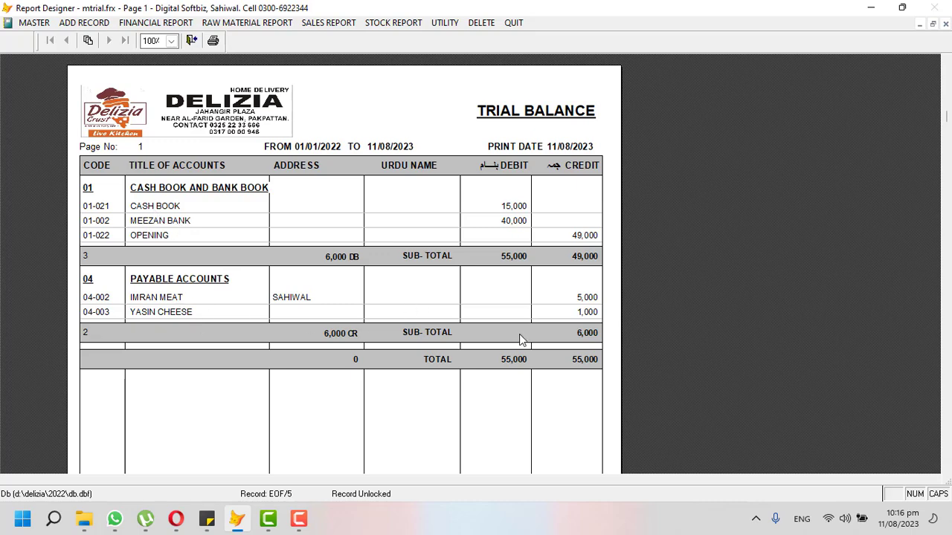
key(Escape)
click(23, 22)
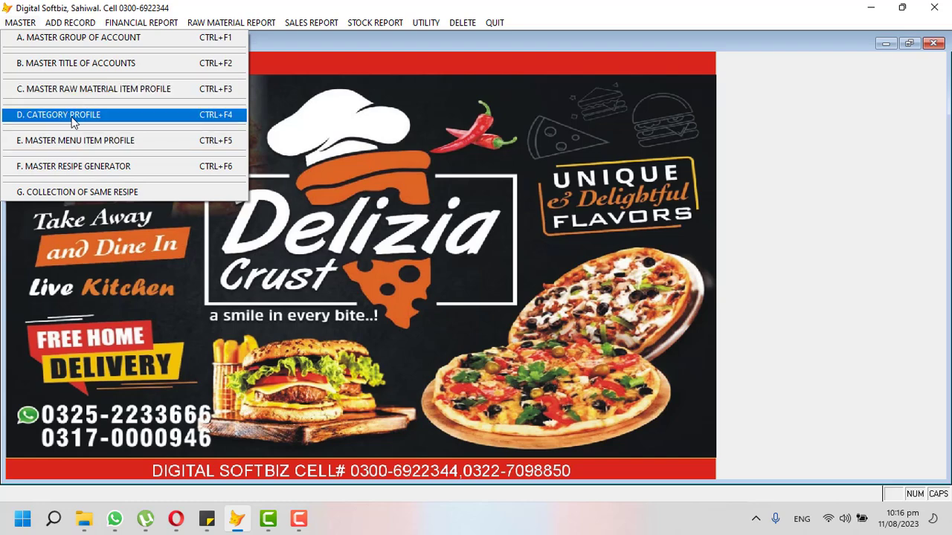
Create categories RAW MATRIAL and BURGERS as codes 1 and 2 in Category Profile.
click(88, 91)
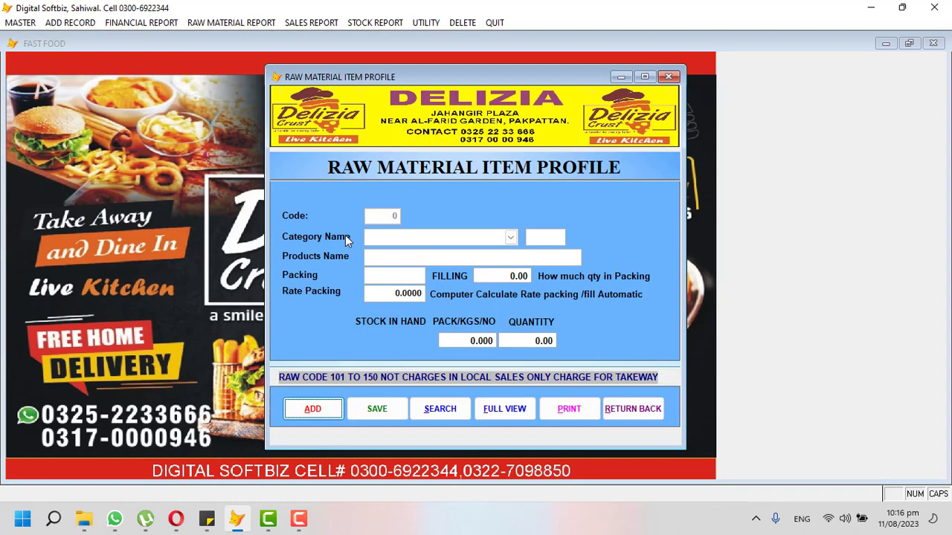
click(633, 409)
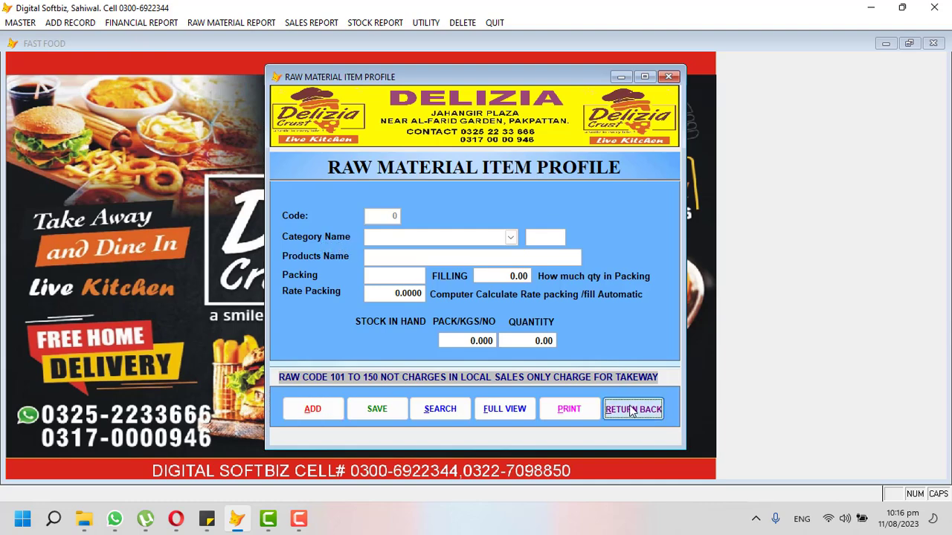
click(32, 24)
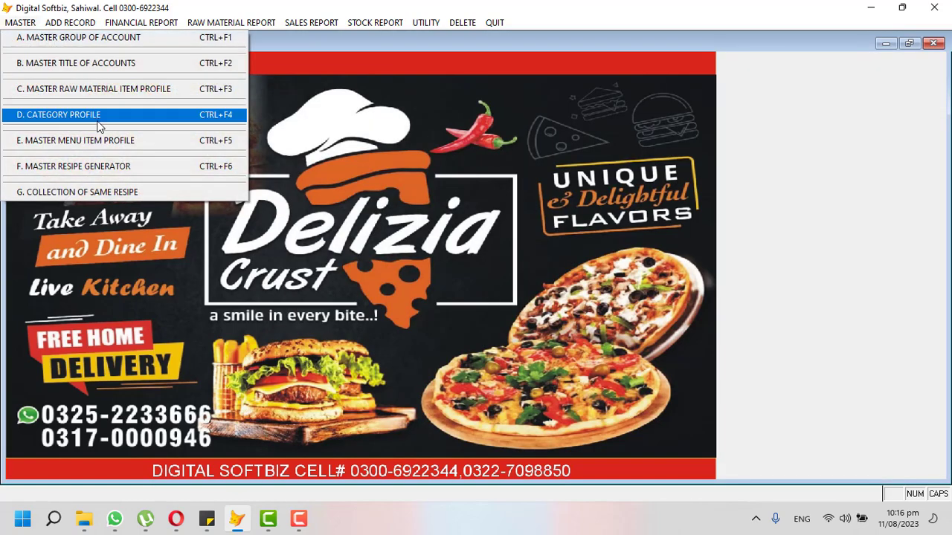
click(95, 118)
click(310, 362)
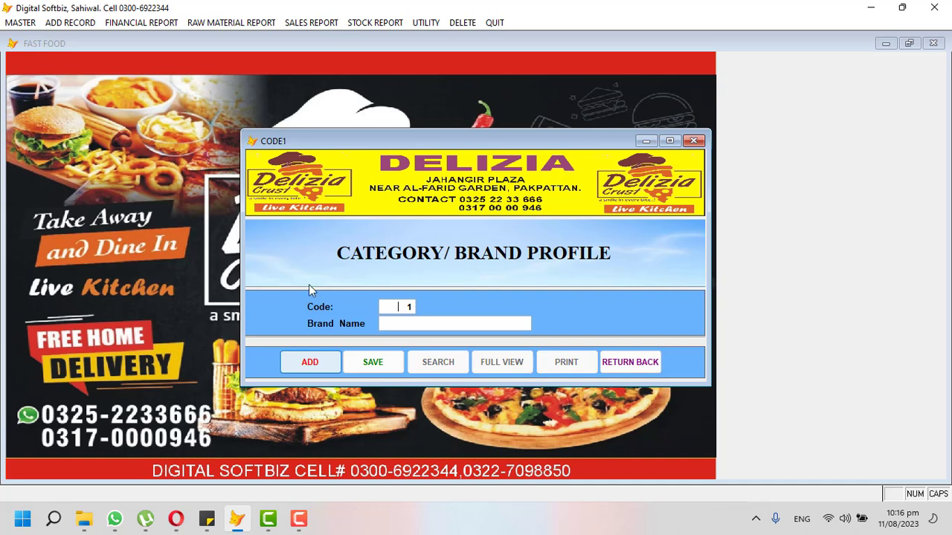
text(RAW)
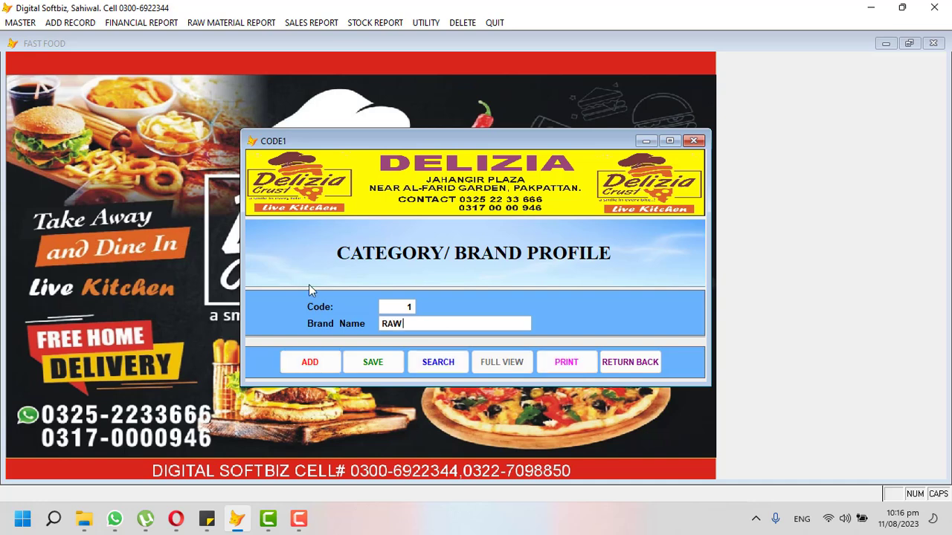
text( MATRIAL)
key(Return)
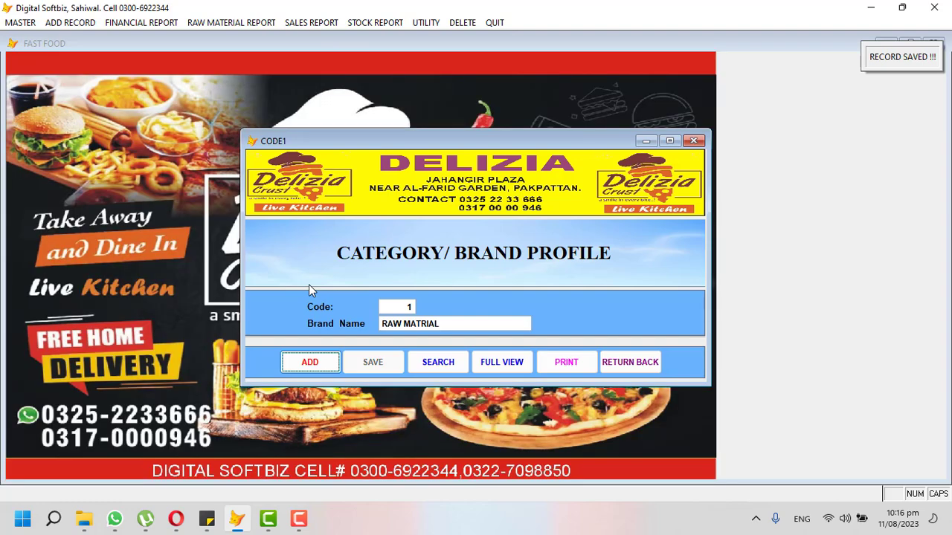
key(Return)
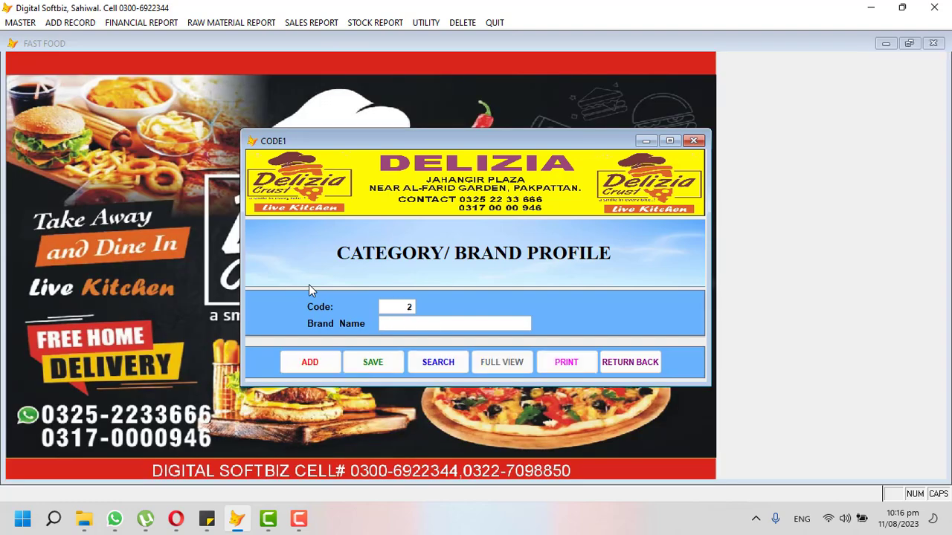
text(BURGERS)
key(Return)
key(Return)
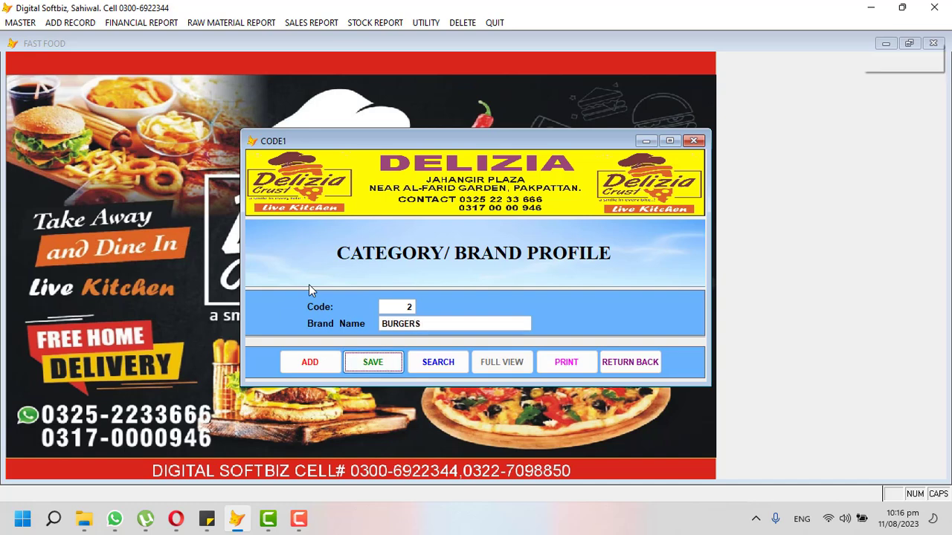
Add PIZZA, PASTA, DRINKS and ICE CREAM as codes 3–6, then review the full category list.
text(PIZZA)
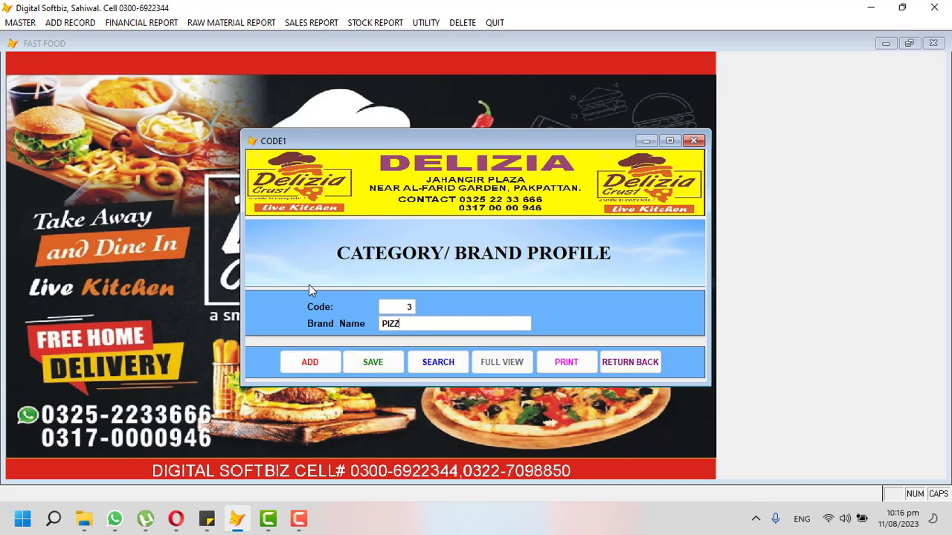
key(Return)
key(Return)
key(Return)
text(PASTA)
key(Return)
key(Return)
key(Return)
text(DRINKS)
key(Return)
key(Return)
key(Return)
key(Return)
text(ICE CREAM)
key(Return)
key(Return)
key(Return)
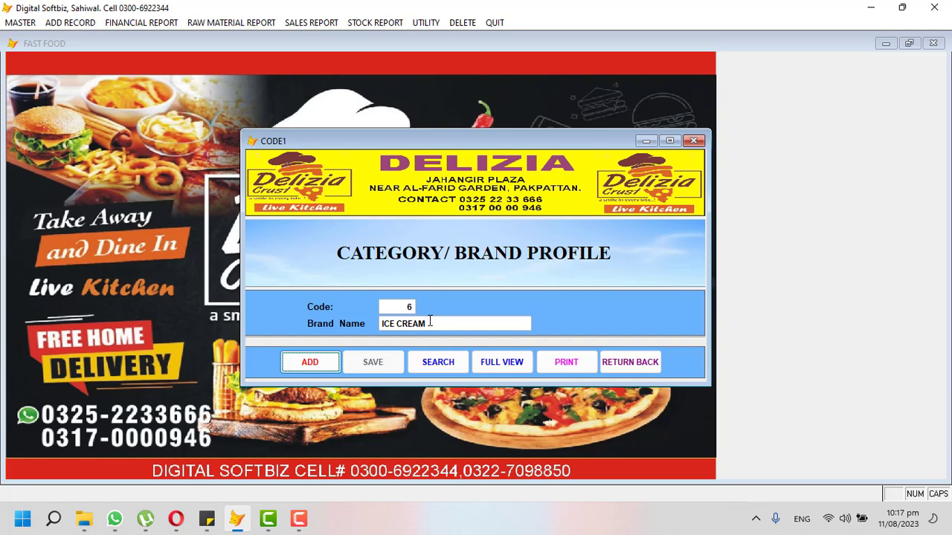
click(503, 361)
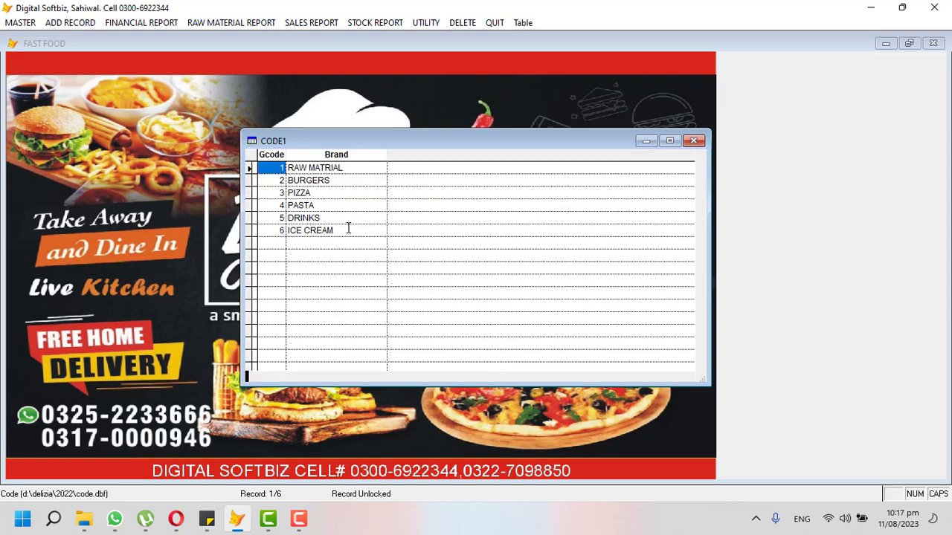
key(Escape)
Reopen the Category Profile and check the RAW MATRIAL entry in the full category list.
click(655, 364)
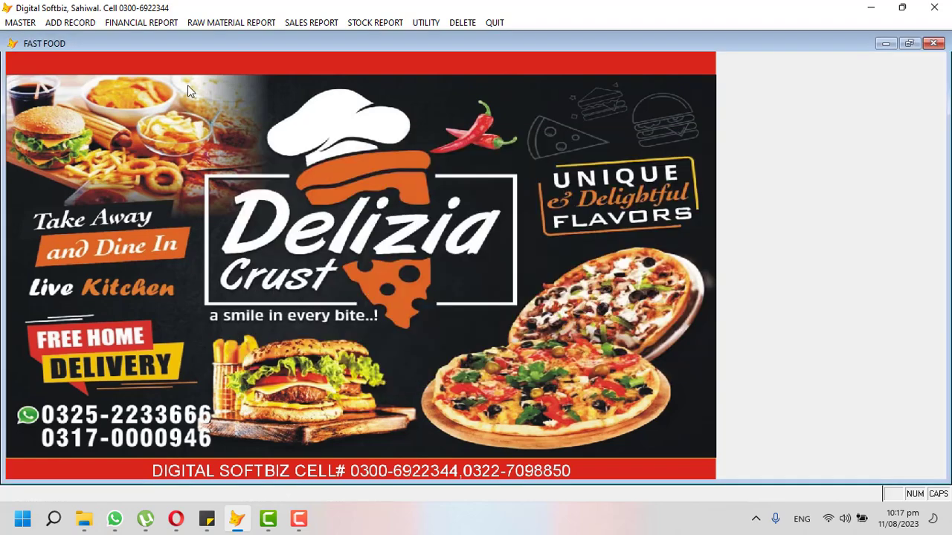
click(27, 25)
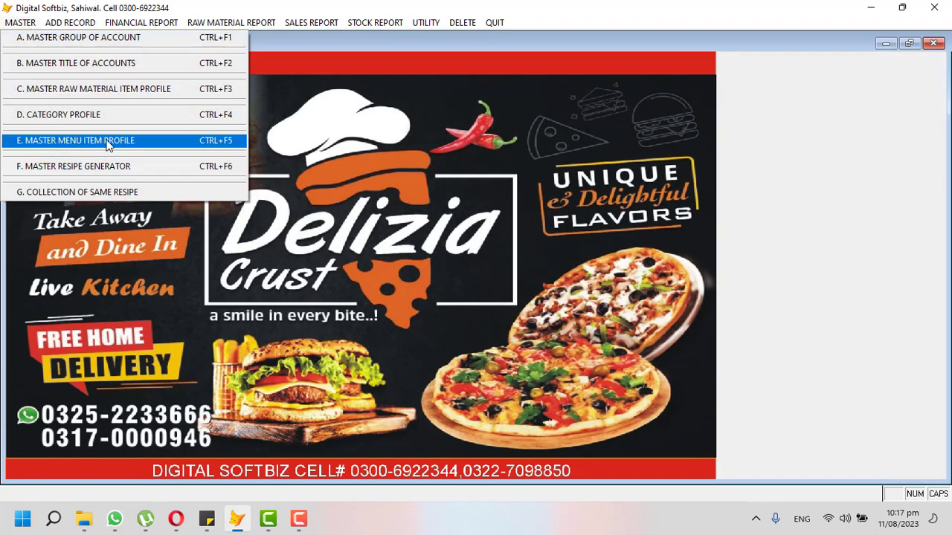
click(56, 118)
click(487, 362)
double_click(370, 168)
key(Escape)
click(634, 355)
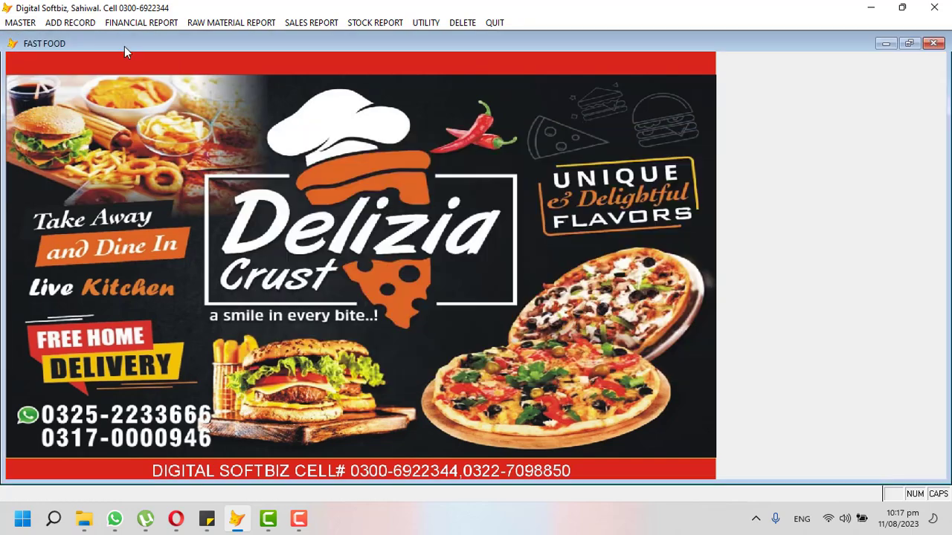
Start a new raw material item, code 1, under the RAW MATRIAL category.
click(34, 23)
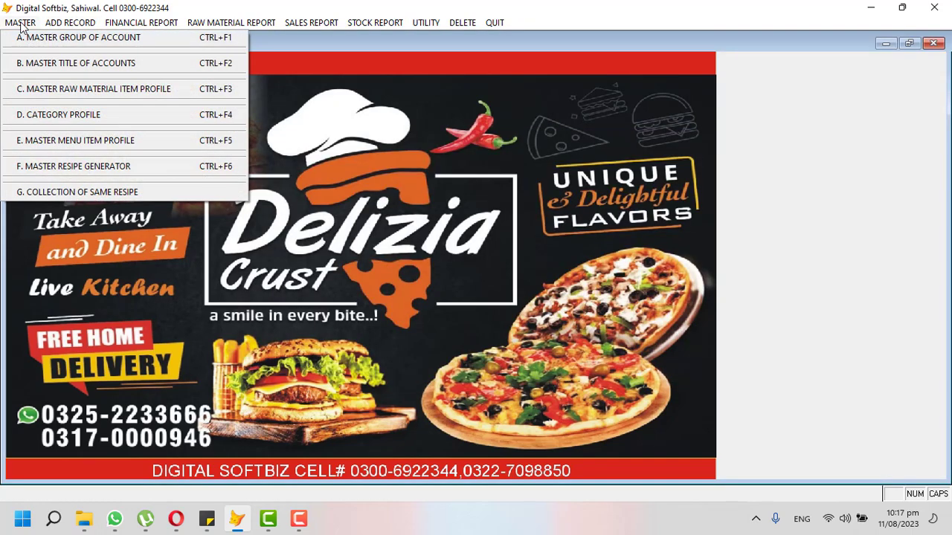
click(144, 91)
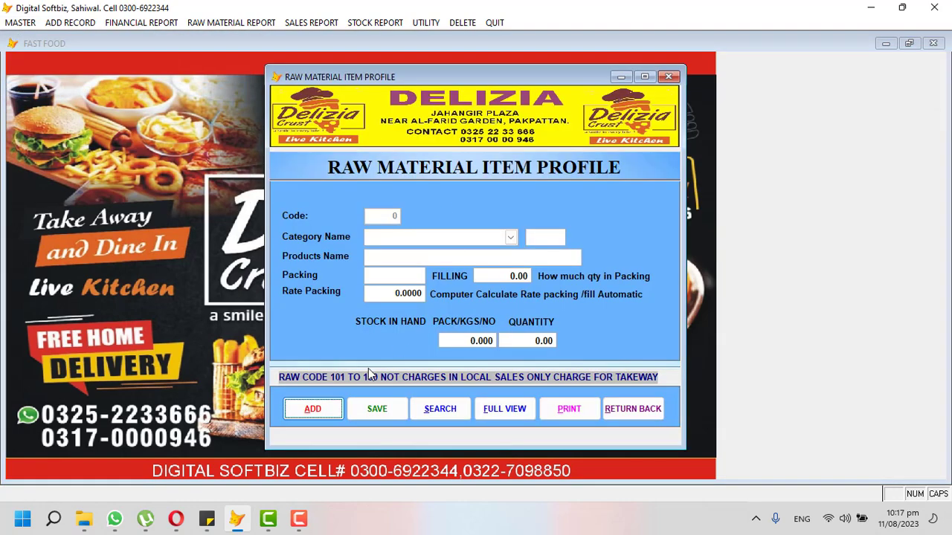
click(318, 410)
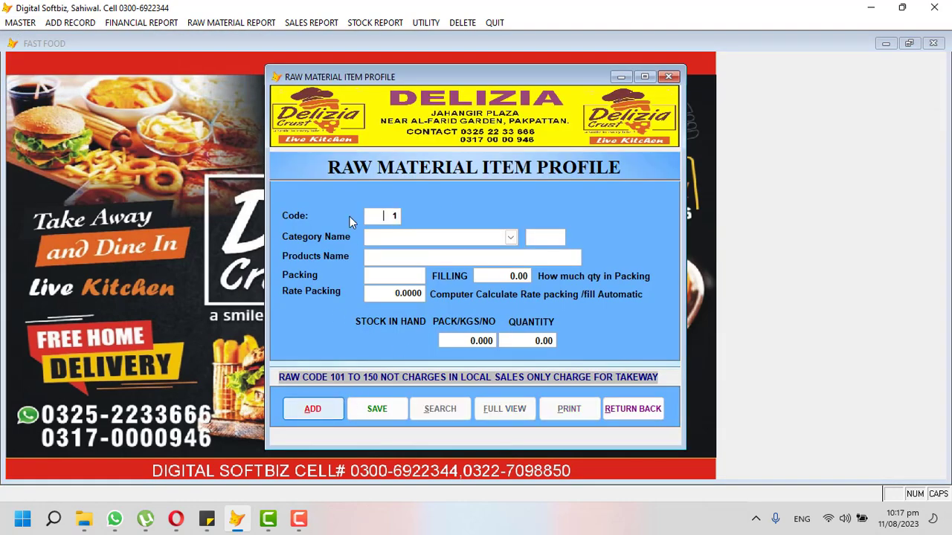
click(510, 237)
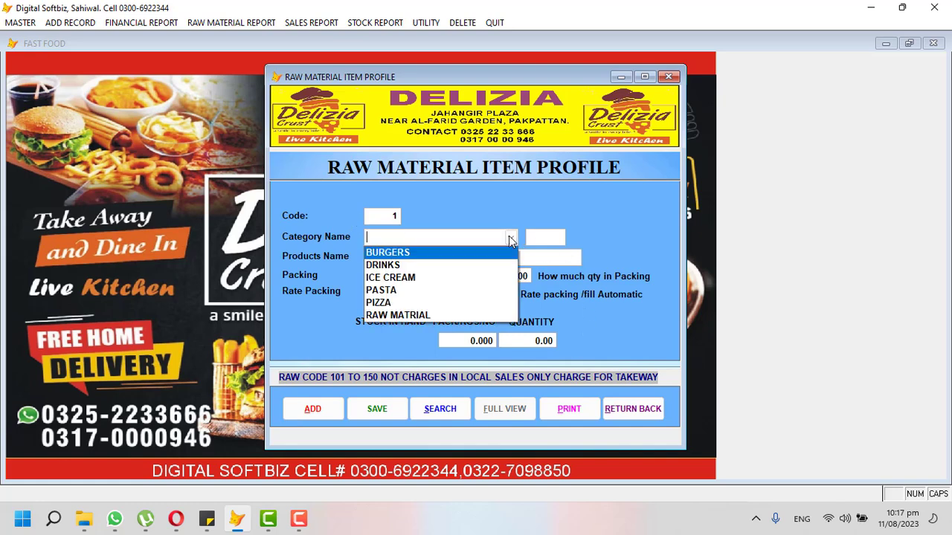
click(455, 315)
key(Return)
key(Return)
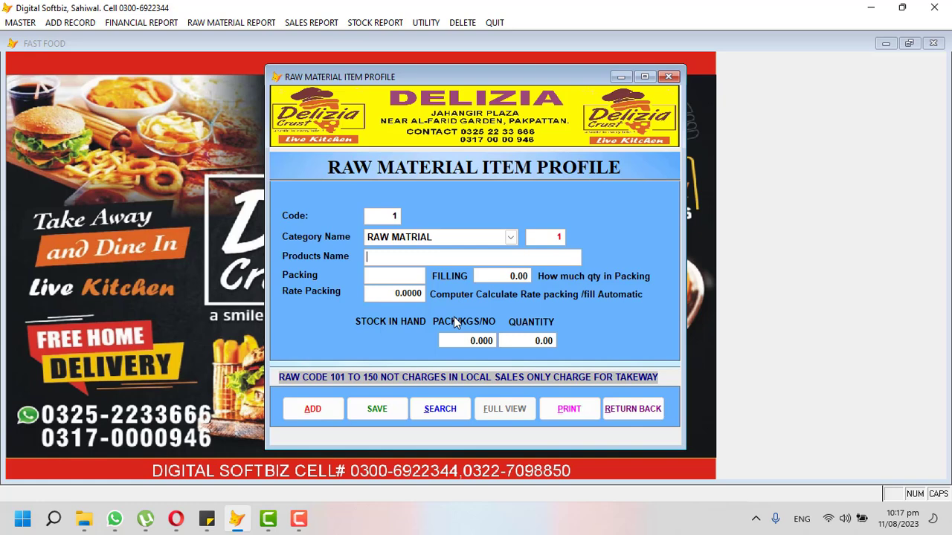
Enter CHICKEN MEAT with KGS packing, filling 1000, rate 600 and stock 10.
text(CHICKEN MEAT)
key(Return)
text(KGS)
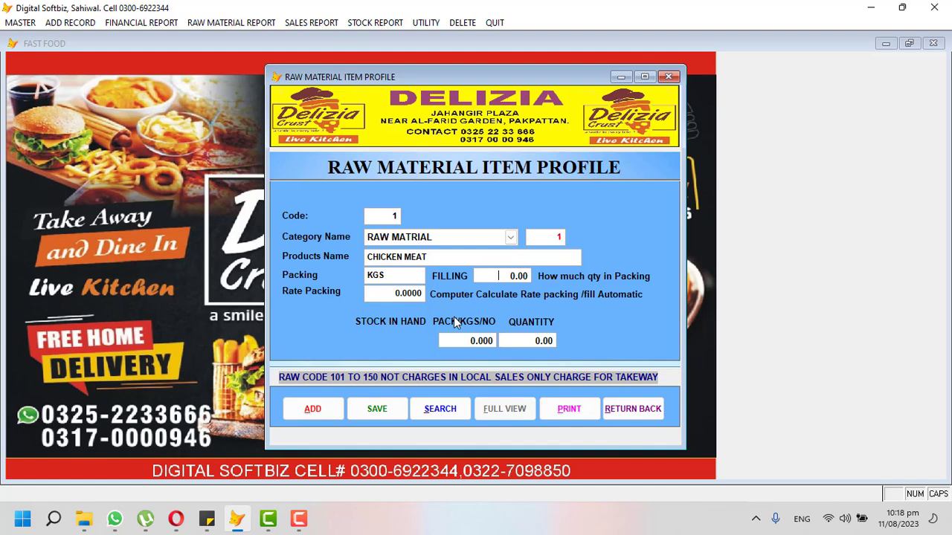
text(1000)
key(Return)
text(60)
key(Return)
text(10)
key(Return)
key(Return)
key(Return)
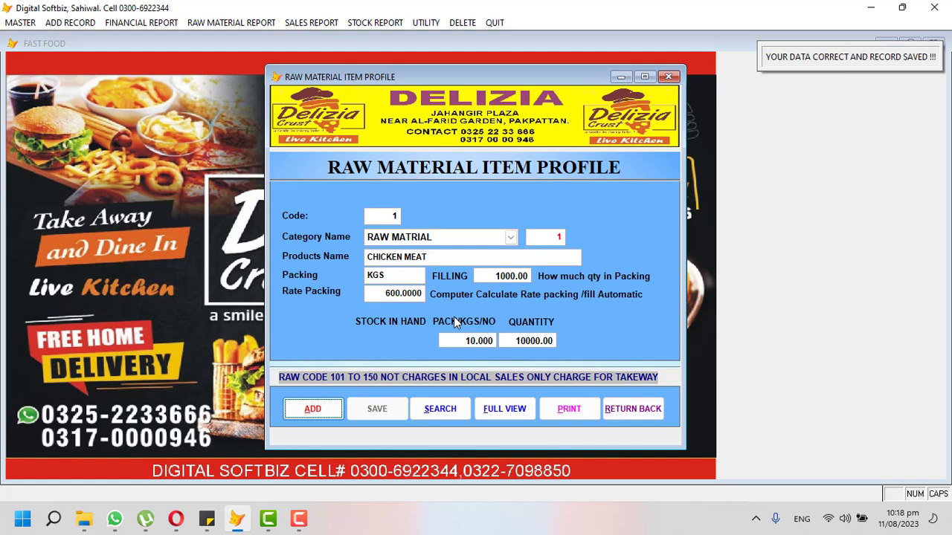
Save the item and start item 2 under the RAW MATRIAL category.
key(Return)
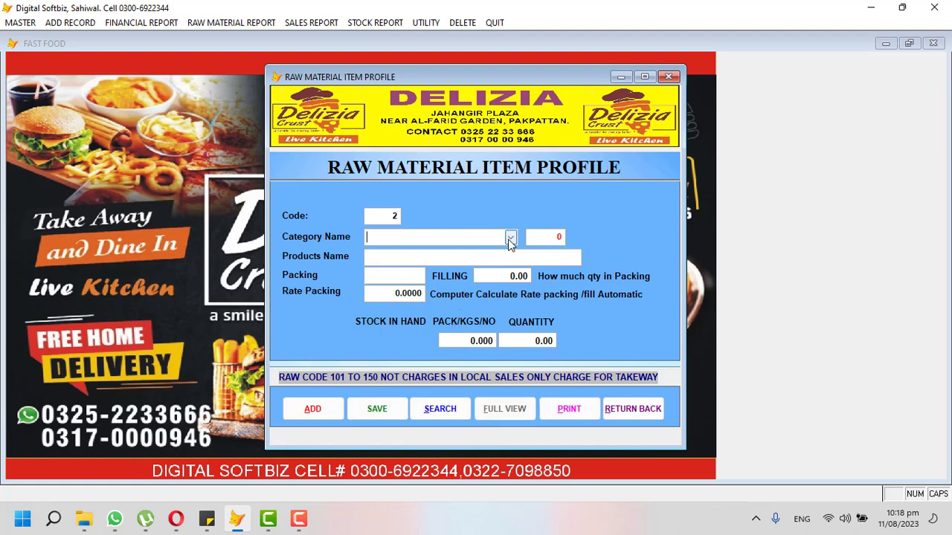
click(510, 238)
click(473, 316)
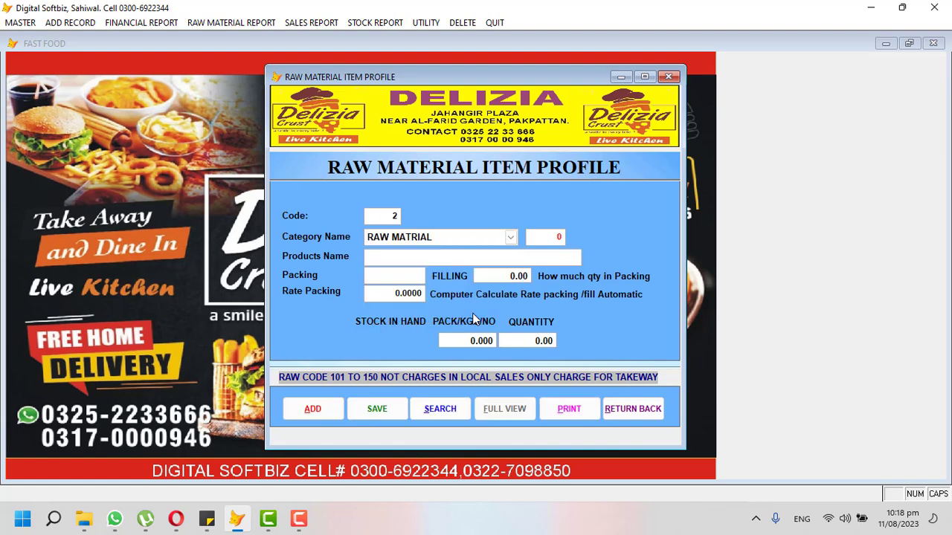
Save CHEESE with KGS packing, filling 1000, rate 500 and stock 10.
text(CHEESE)
key(Return)
text(GK)
key(BackSpace)
key(BackSpace)
text(GK)
key(BackSpace)
key(BackSpace)
text(KGS)
key(Tab)
text(1)
text(0)
key(Return)
text(500)
key(Return)
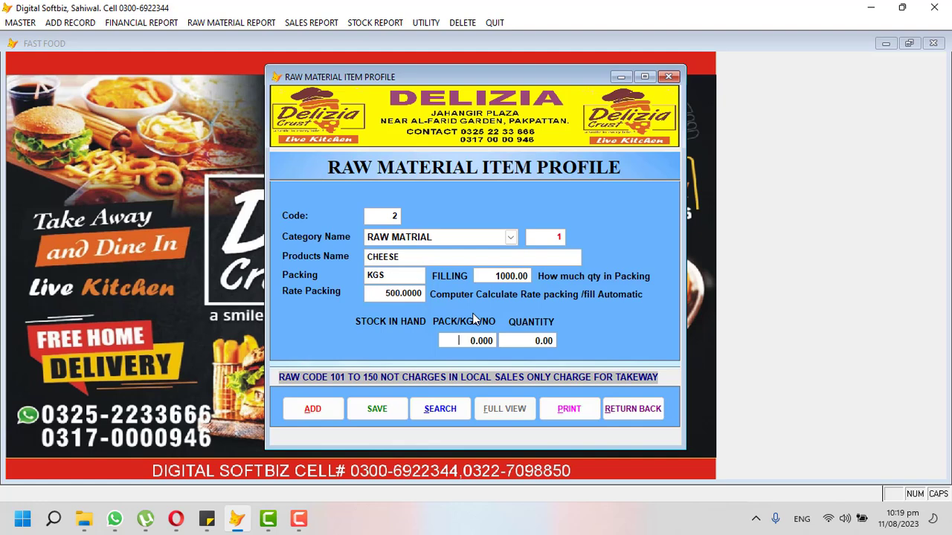
text(10)
key(Return)
key(Return)
key(Return)
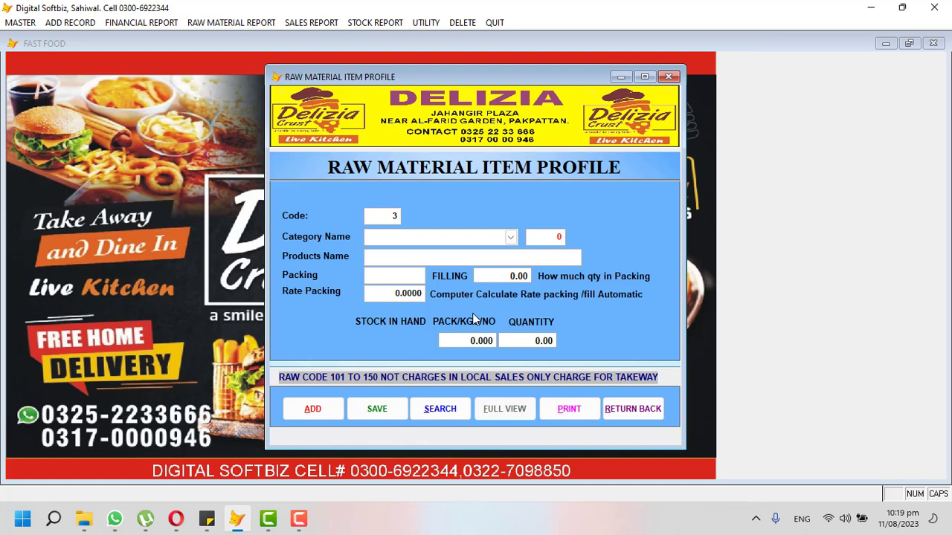
Save item 3 under RAW MATRIAL: TOMATO, KGS, filling 1000, rate 200, stock 5.
click(510, 237)
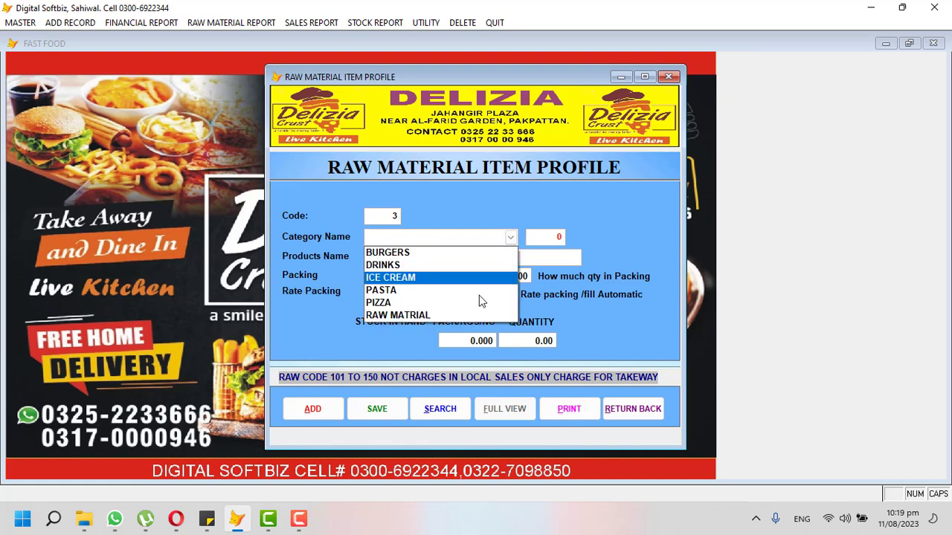
click(474, 317)
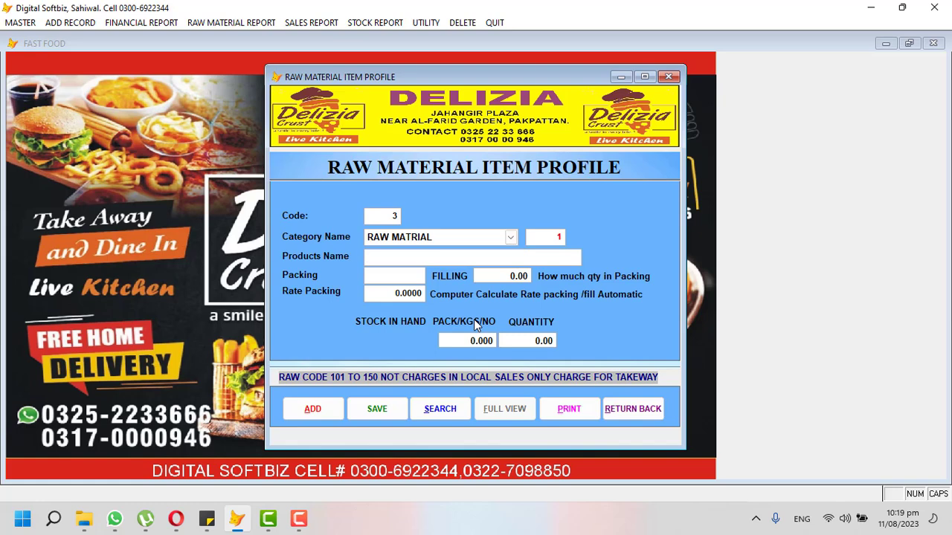
text(TOMATO)
key(Return)
text(KGS)
key(Return)
text(1000)
key(Return)
text(200)
key(Return)
text(5)
key(Return)
key(Return)
key(Return)
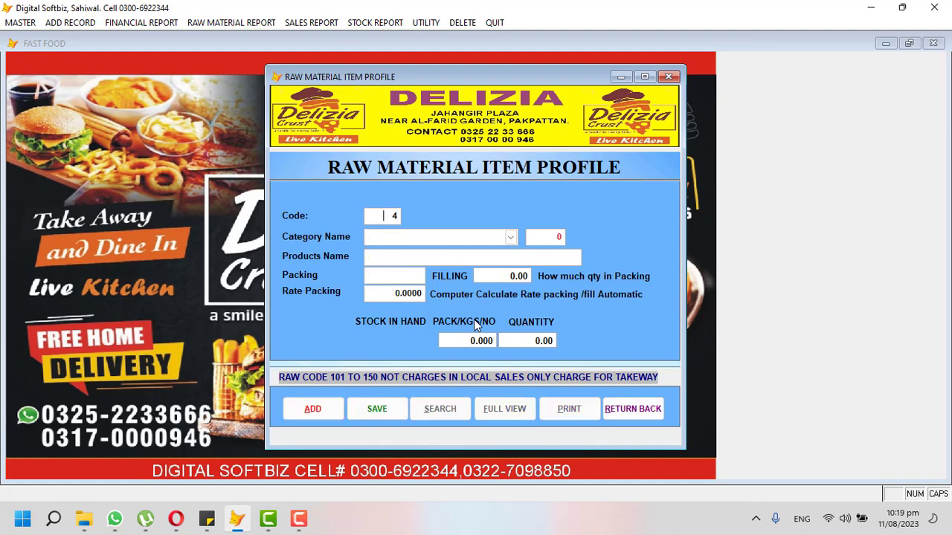
Save item 4, EGGS, under RAW MATRIAL with rate 25 and stock 150.
click(510, 236)
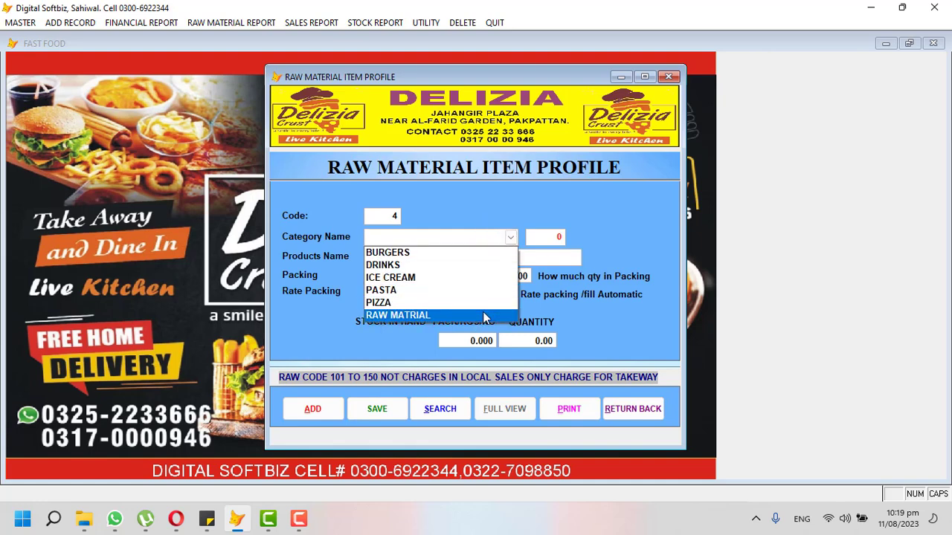
click(482, 313)
key(Return)
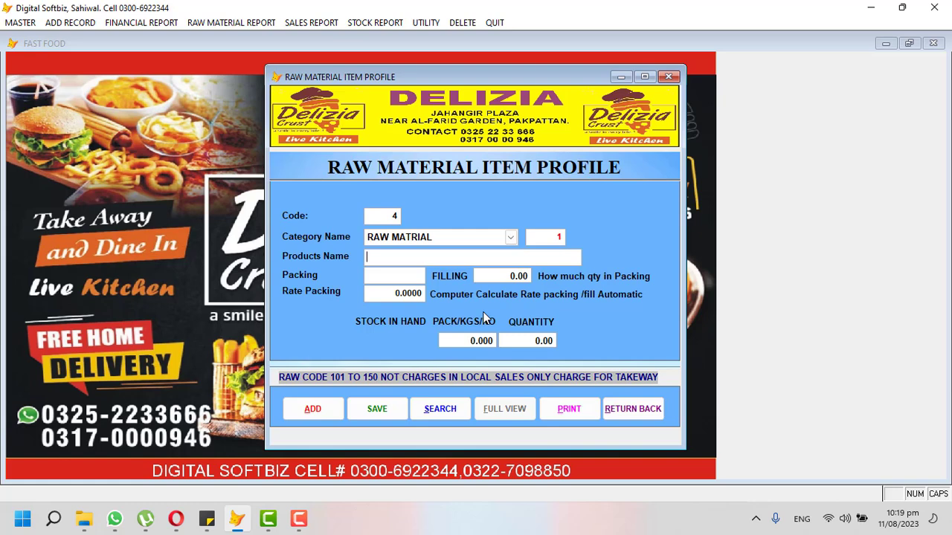
text(EGGS)
key(Return)
text(UN)
text(IT)
text(1)
text(25)
key(Return)
text(150)
key(Return)
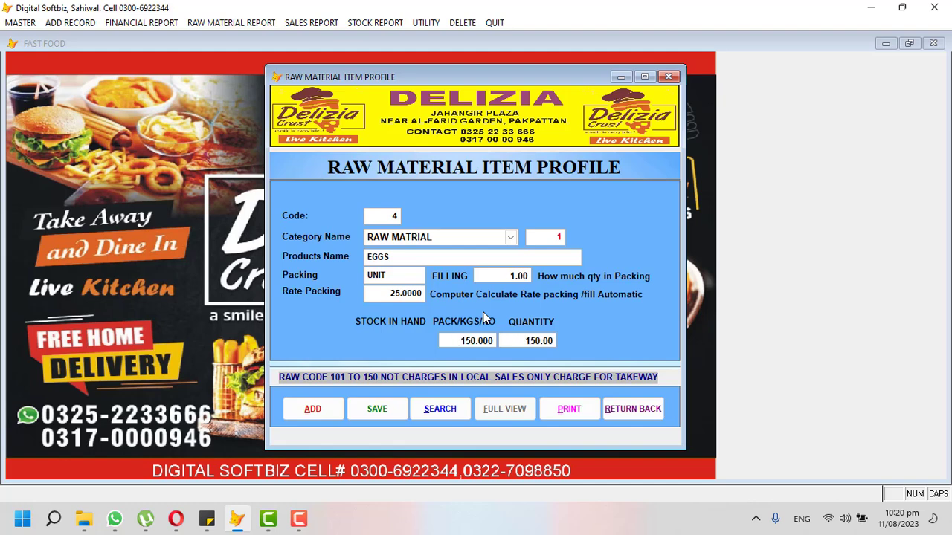
key(Return)
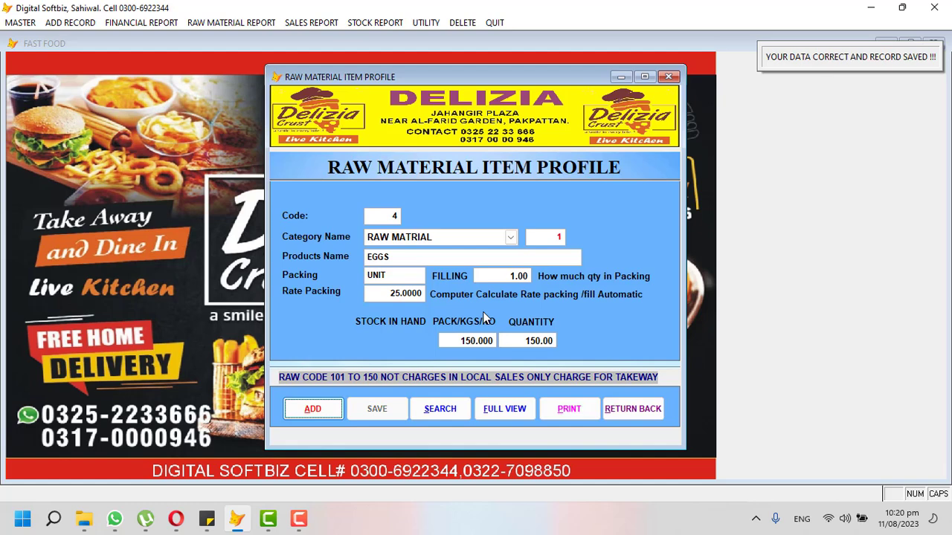
key(Return)
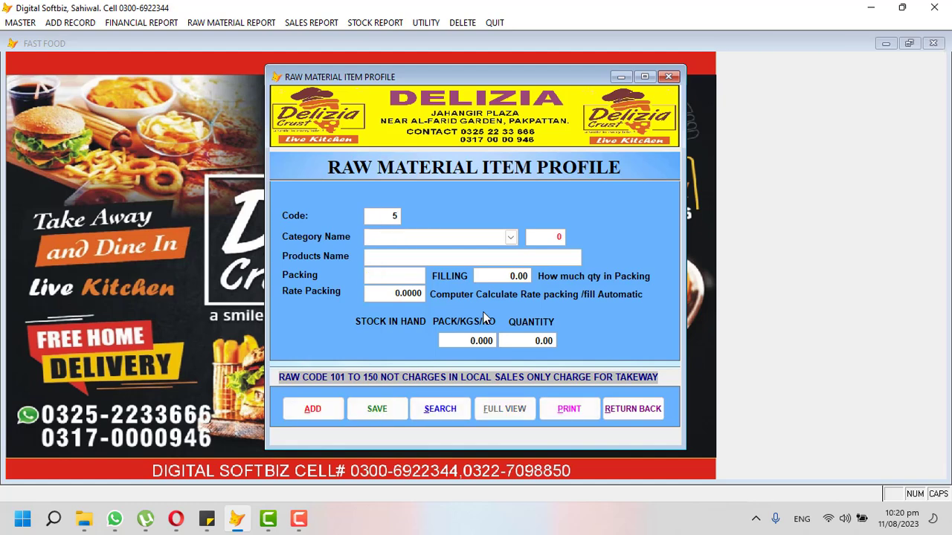
Save item 5, REGULAR DRINK, under DRINKS with packing 1, filling 1, rate 35, stock 50.
click(510, 236)
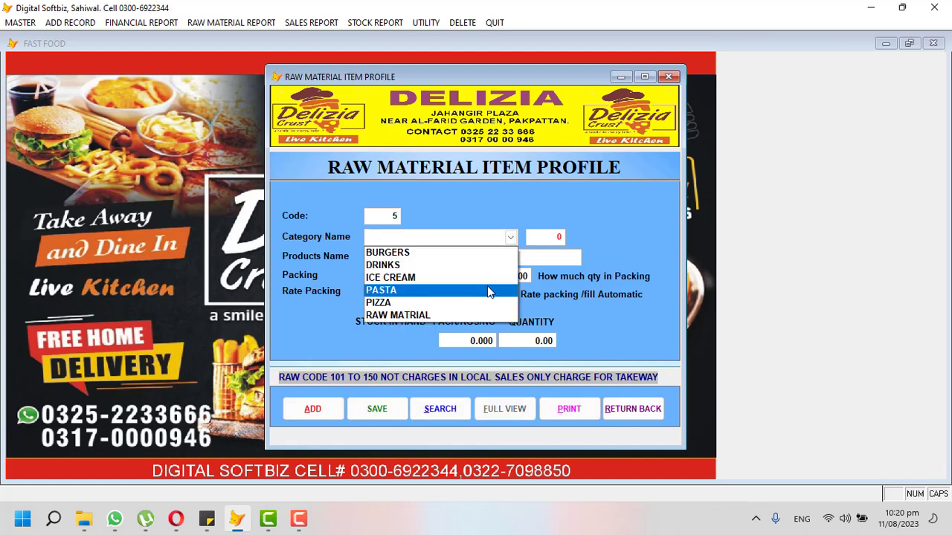
click(450, 265)
key(Return)
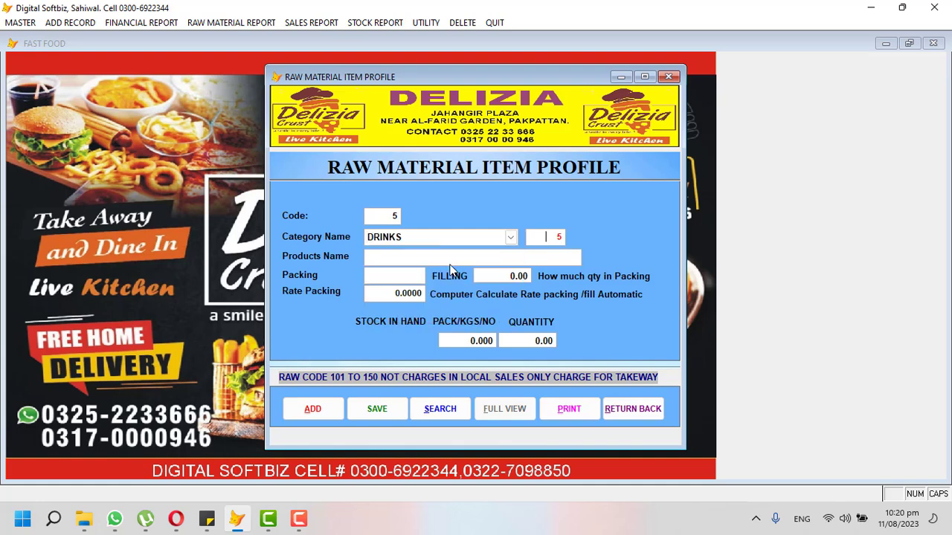
text(REGULAR DRINK)
key(Return)
text(UNIT)
key(BackSpace)
key(BackSpace)
key(BackSpace)
key(BackSpace)
text(11)
key(Return)
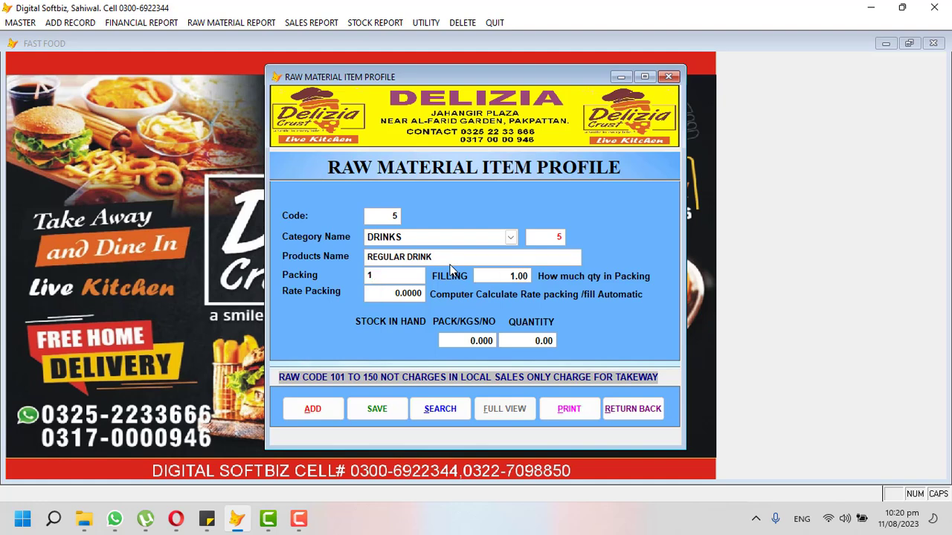
text(35)
key(Return)
text(50)
key(Return)
key(Return)
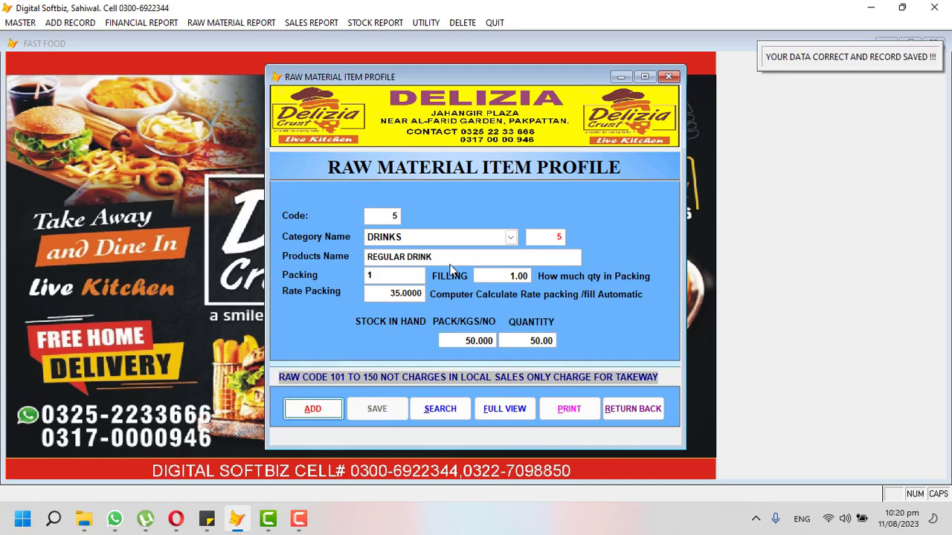
key(Return)
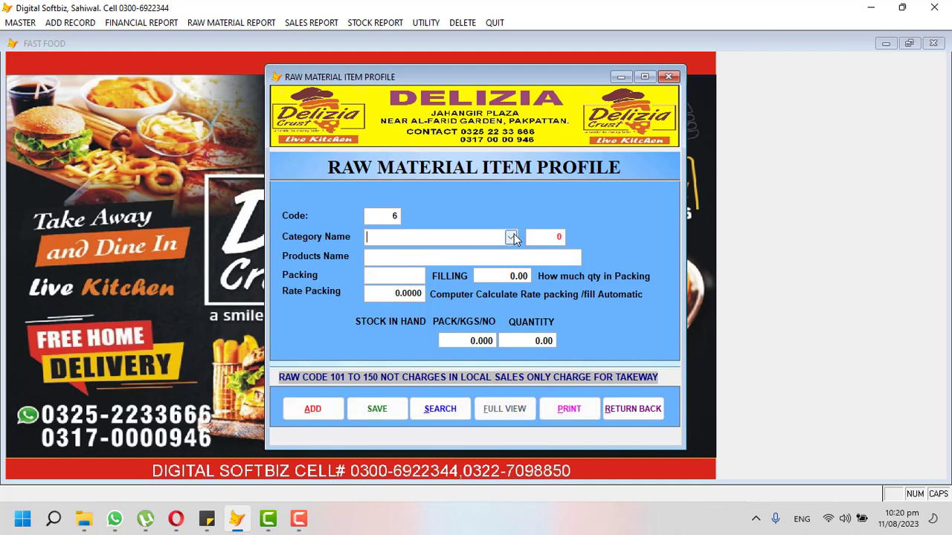
Save item 6, 1.5 LTR, under DRINKS at rate 140 with stock 60, then list all items.
click(512, 236)
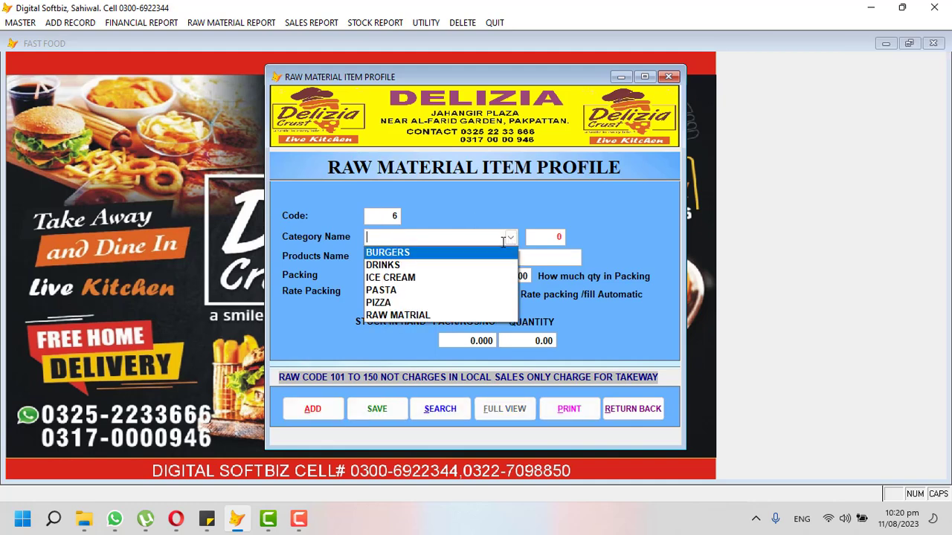
click(449, 265)
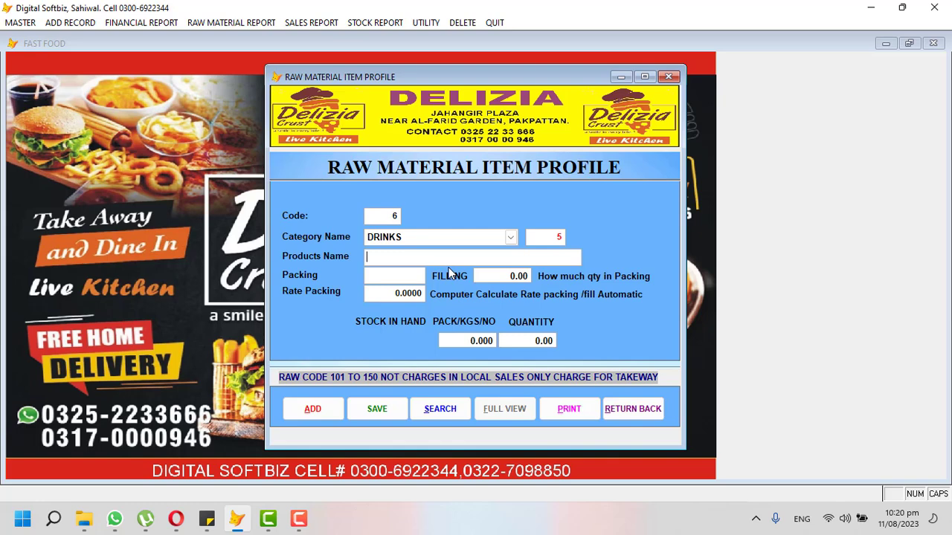
text(1.5 LTR)
key(Return)
text(1)
key(Return)
text(110)
key(BackSpace)
key(BackSpace)
text(40)
key(Return)
text(60)
key(Return)
key(Return)
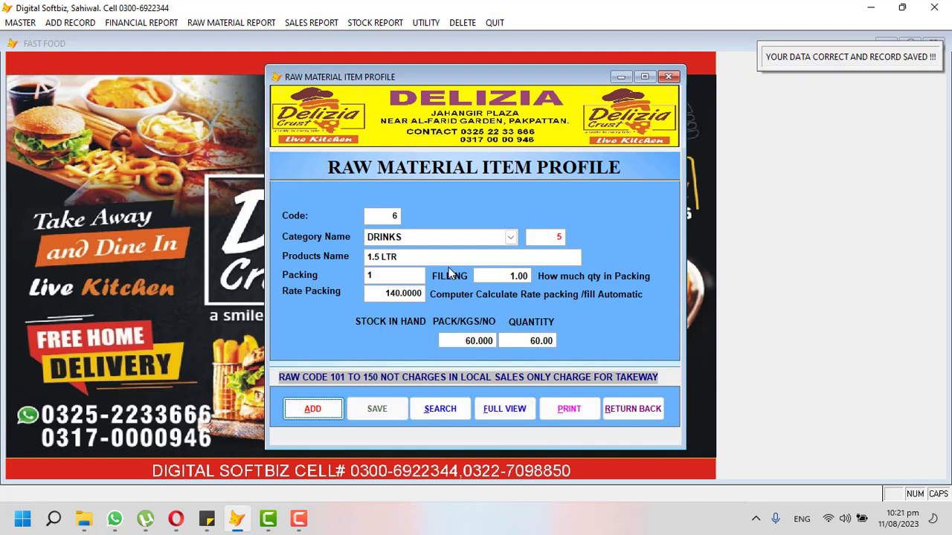
click(507, 406)
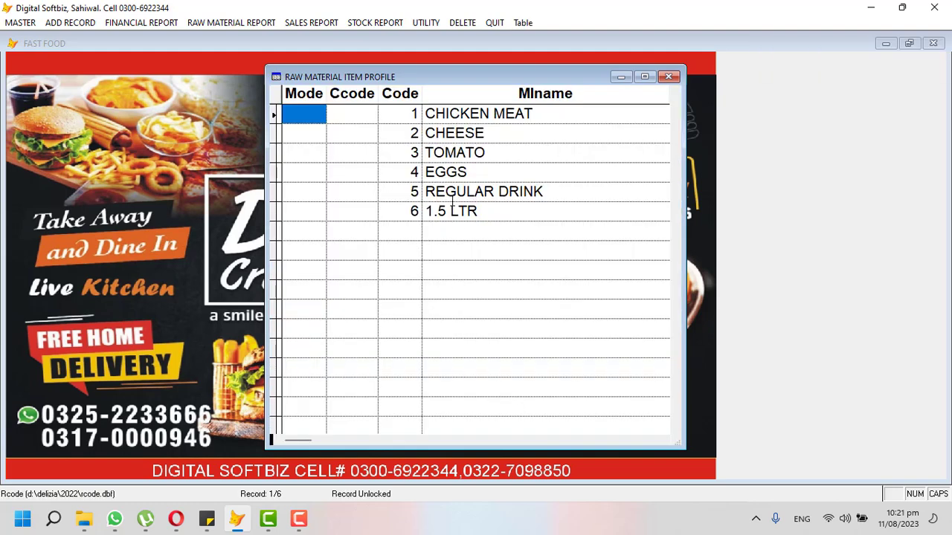
Close the item table and the Raw Material Item Profile, returning to the main screen.
double_click(452, 206)
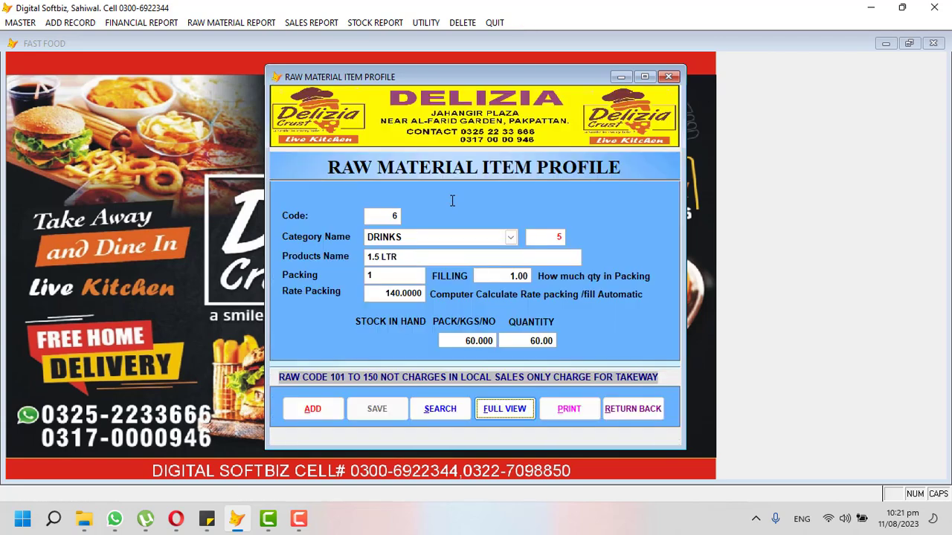
click(618, 405)
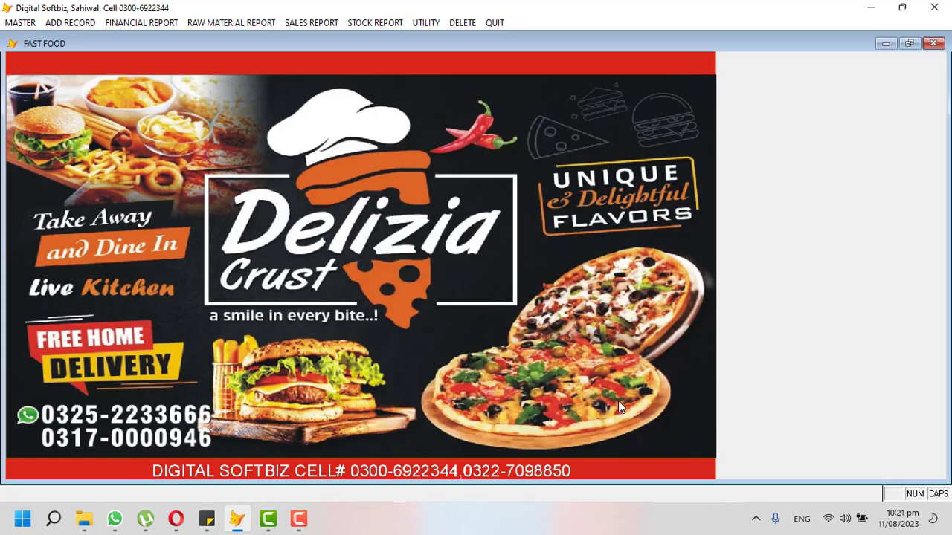
click(377, 23)
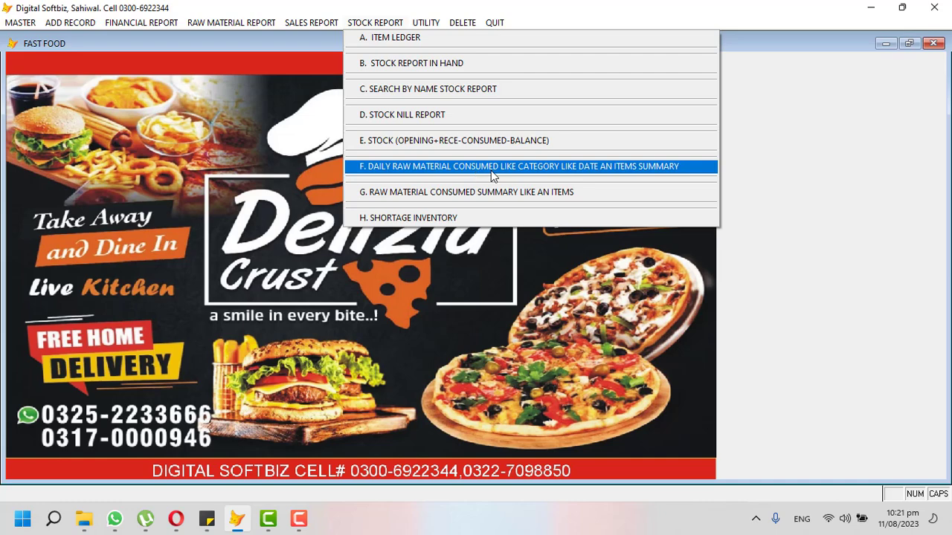
Preview the raw material Stock Report in Hand showing six items totalling 25,900, then close it.
click(403, 65)
key(Return)
key(Return)
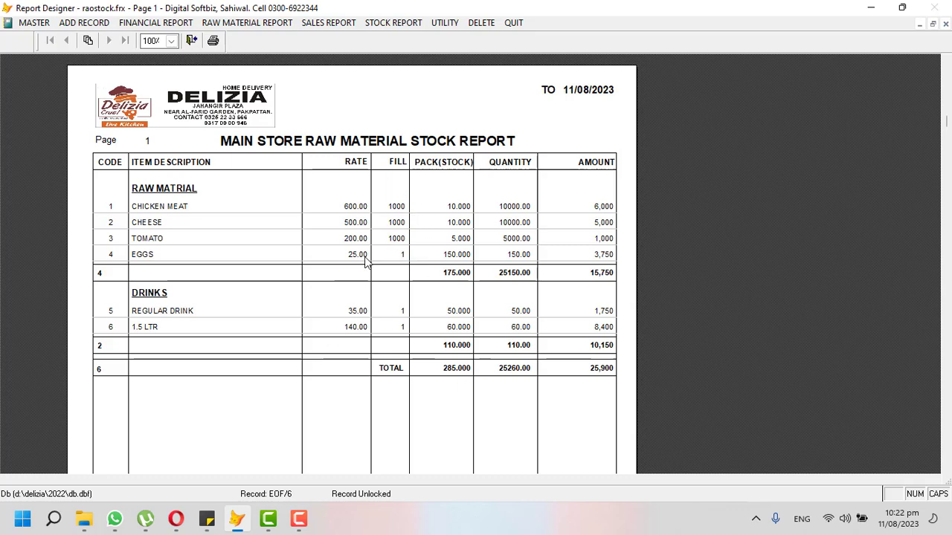
key(Escape)
click(21, 26)
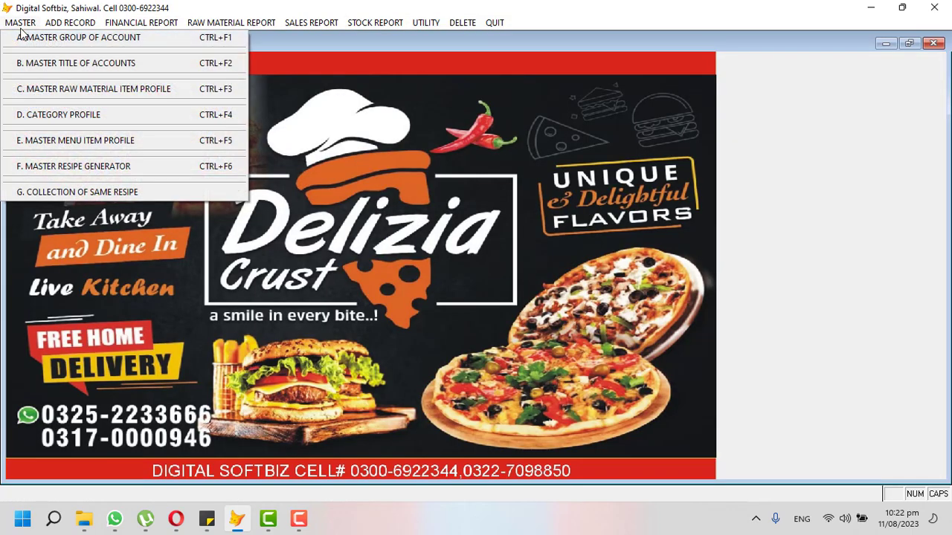
Start a new menu item in the PIZZA category.
click(101, 142)
click(330, 379)
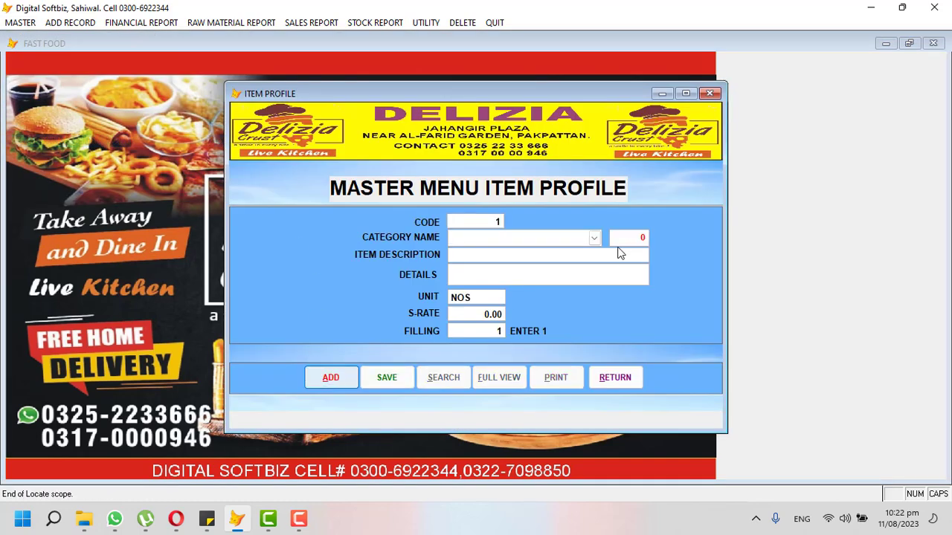
click(594, 238)
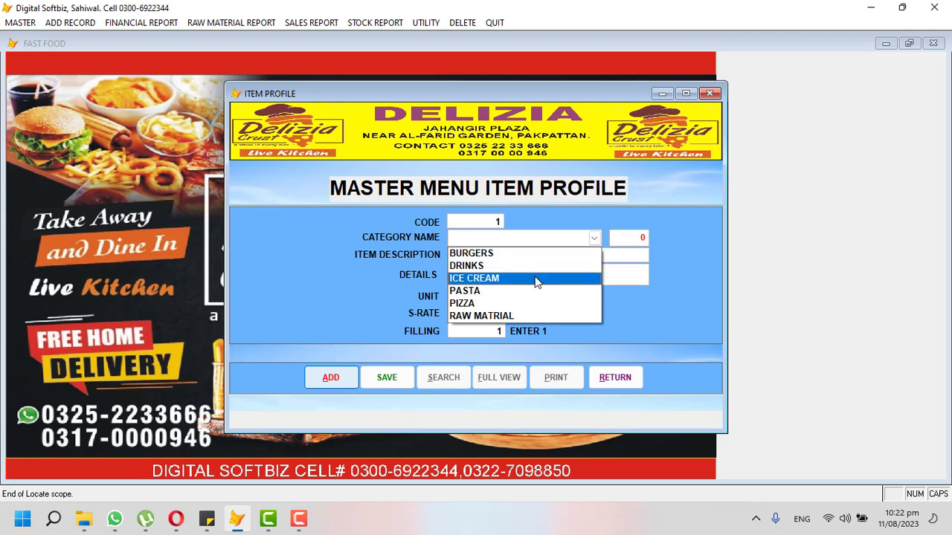
click(519, 305)
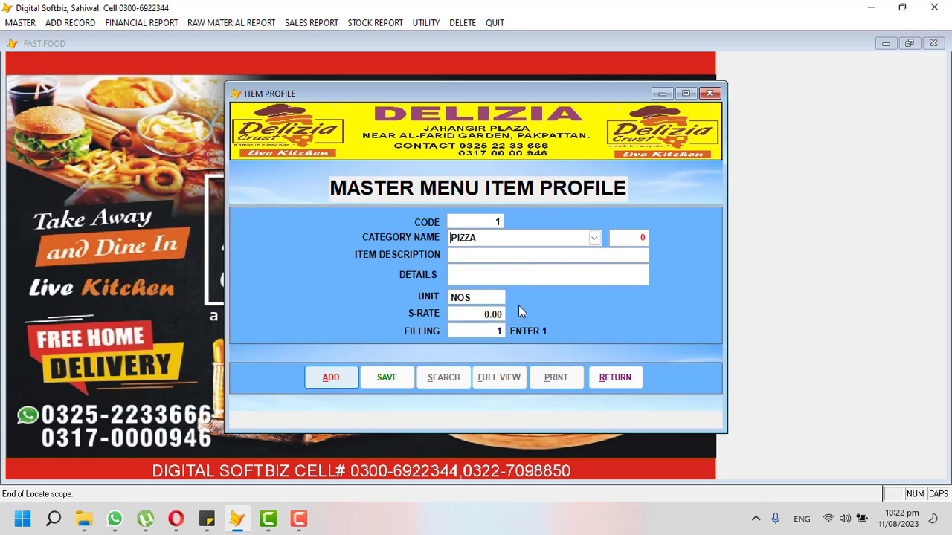
key(Return)
Enter the description CHICKEN TIKKA PIZZA SMALL, correcting mistyped description and details text.
text(P)
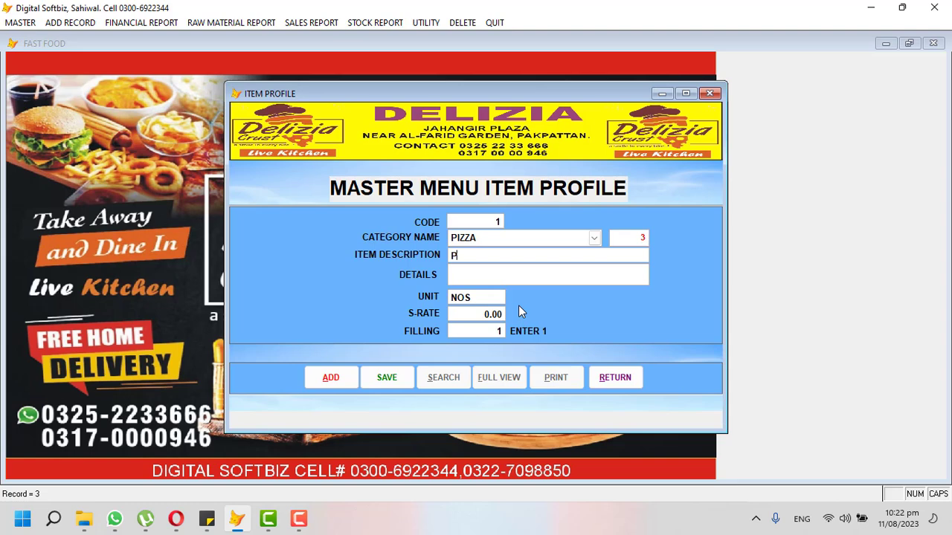
text(H)
key(BackSpace)
key(BackSpace)
text(CHICKEN TIKKA)
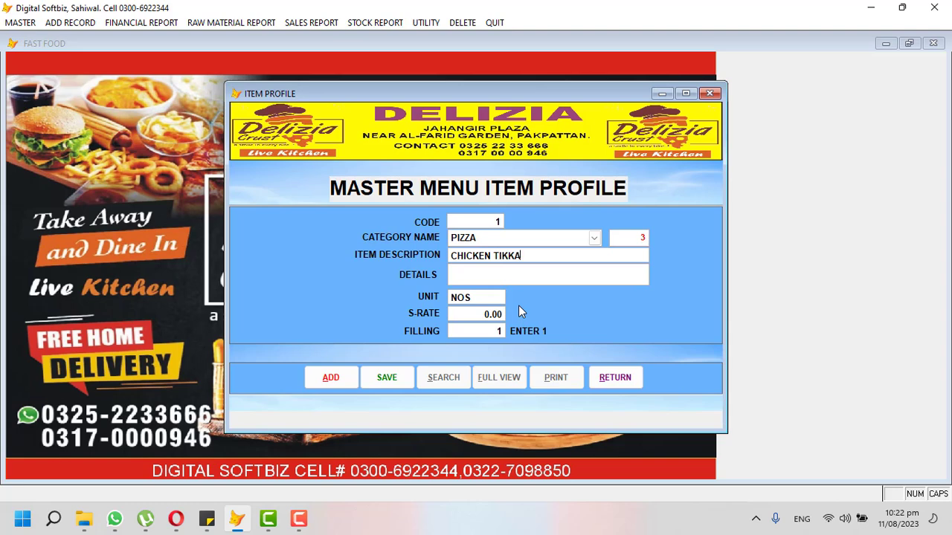
text( PIZZA)
text(ALL)
key(Return)
Set the sale rate to 280, save the item, and begin CHICKEN TIKKA MED as item 2.
key(Return)
key(Up)
key(Up)
text(DEAL)
key(BackSpace)
key(BackSpace)
key(BackSpace)
key(BackSpace)
key(BackSpace)
key(Down)
text(1 REG +)
key(BackSpace)
key(BackSpace)
key(BackSpace)
key(BackSpace)
key(BackSpace)
key(BackSpace)
key(BackSpace)
key(Return)
key(Return)
text(280)
key(Return)
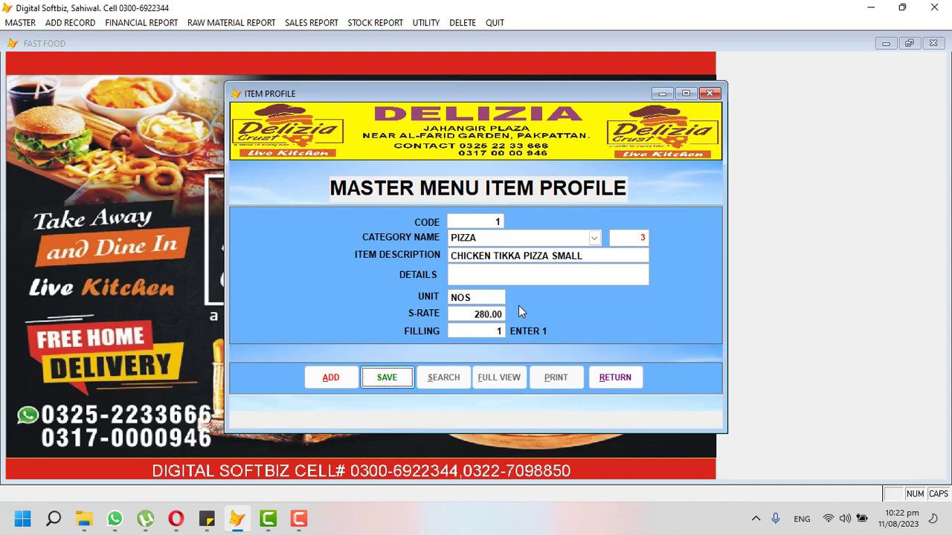
key(Return)
key(Return)
text(CHICKEN TIKKA MED)
key(Return)
key(Return)
Save CHICKEN TIKKA MED at 580, then enter the description CHICKEN TIKKA LARGE.
text(5.80)
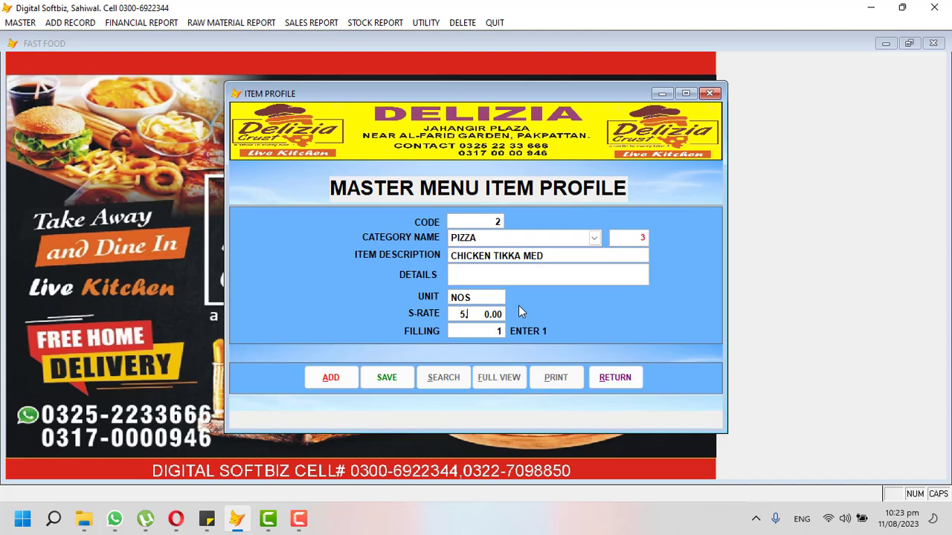
key(Return)
key(Return)
key(Return)
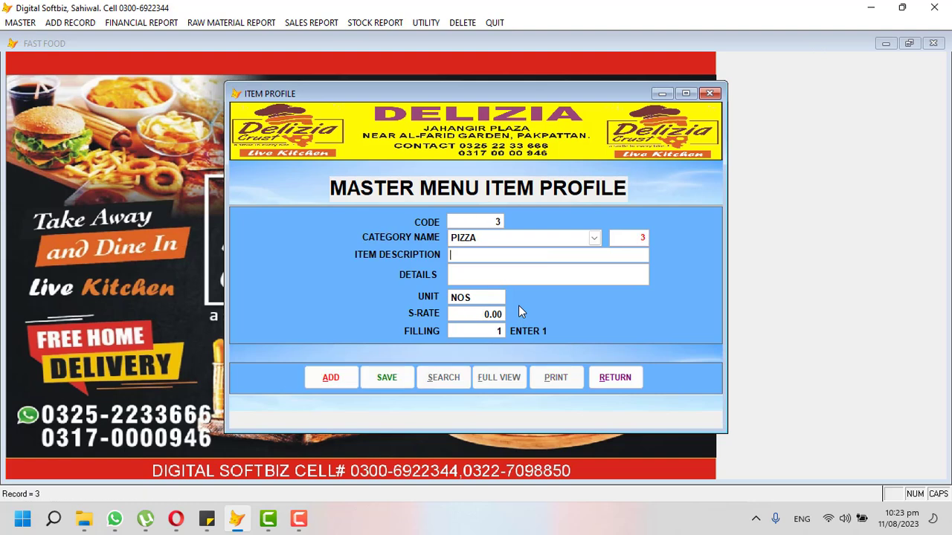
text(CHIC)
key(BackSpace)
key(BackSpace)
key(BackSpace)
text(HICKEN TIKKA LARGE)
key(Return)
key(Return)
Give CHICKEN TIKKA LARGE a rate of 1,100, save it, and switch the category to DRINKS.
key(Return)
text(1100)
key(Return)
key(Return)
key(Return)
key(Return)
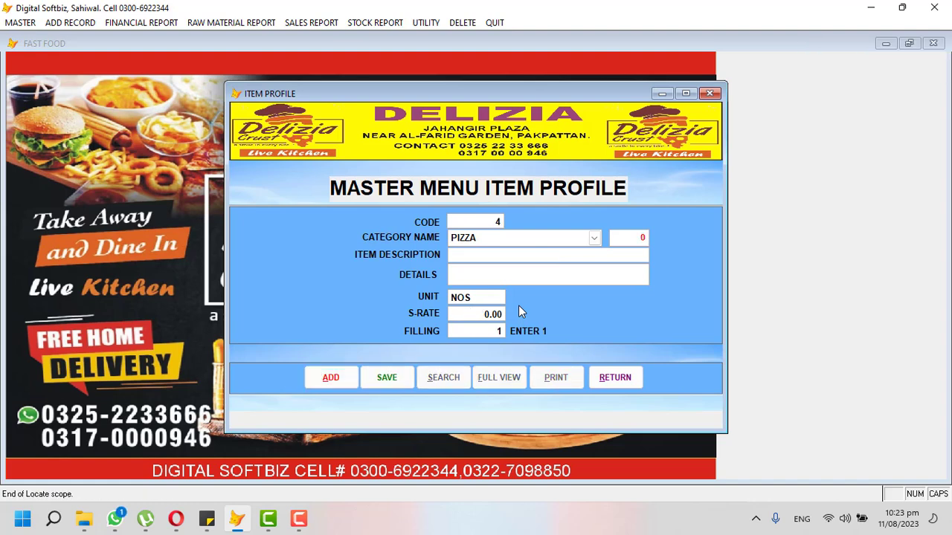
click(594, 238)
click(570, 265)
key(Return)
Add REGULAR DRINK under DRINKS at a sale rate of 50.
text(REGULAR )
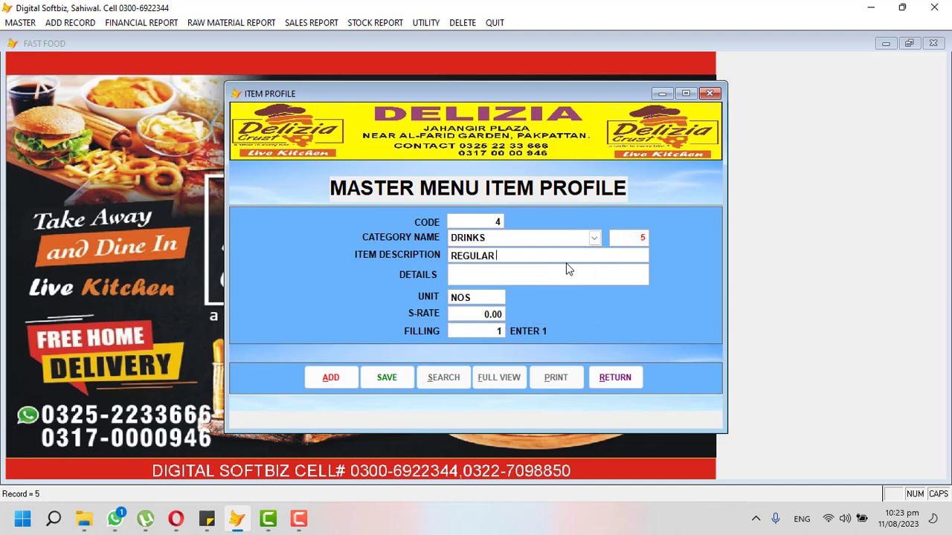
text(COKE)
key(BackSpace)
key(BackSpace)
key(BackSpace)
key(BackSpace)
text(DRINK)
key(Return)
key(Return)
key(Return)
text(50)
key(Return)
key(Return)
key(Return)
key(Return)
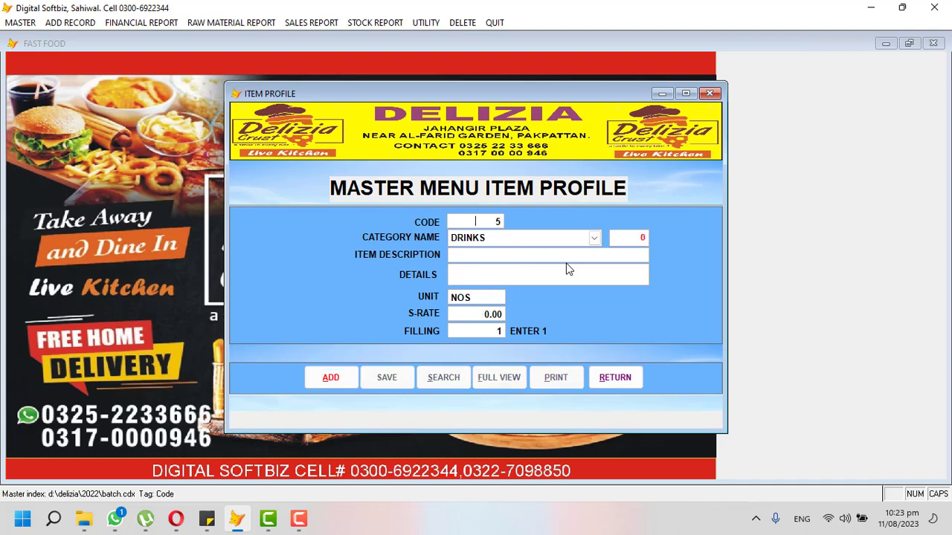
Add the 1. 5 LTR drink at a sale rate of 180.
text(1.)
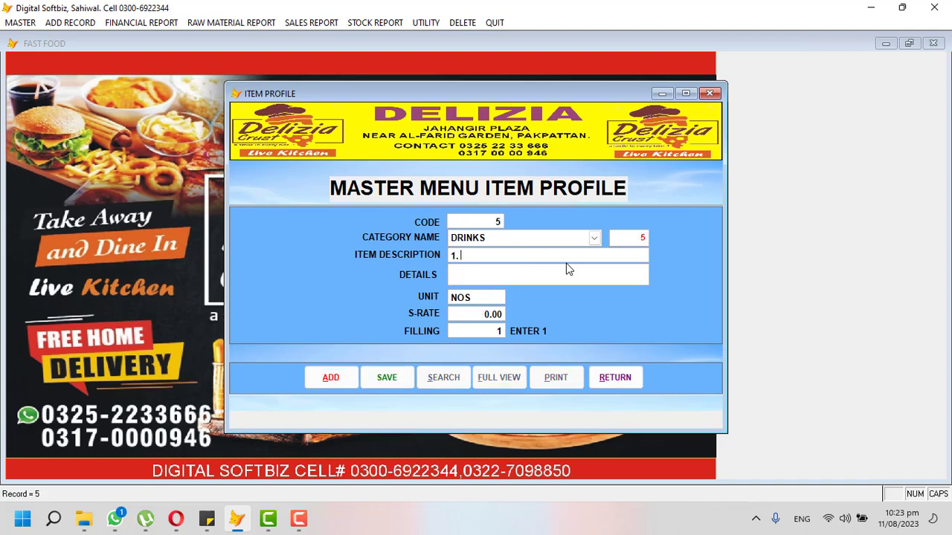
text( 5 LTR)
key(Return)
key(Return)
key(Return)
text(180)
key(Return)
key(Return)
key(Return)
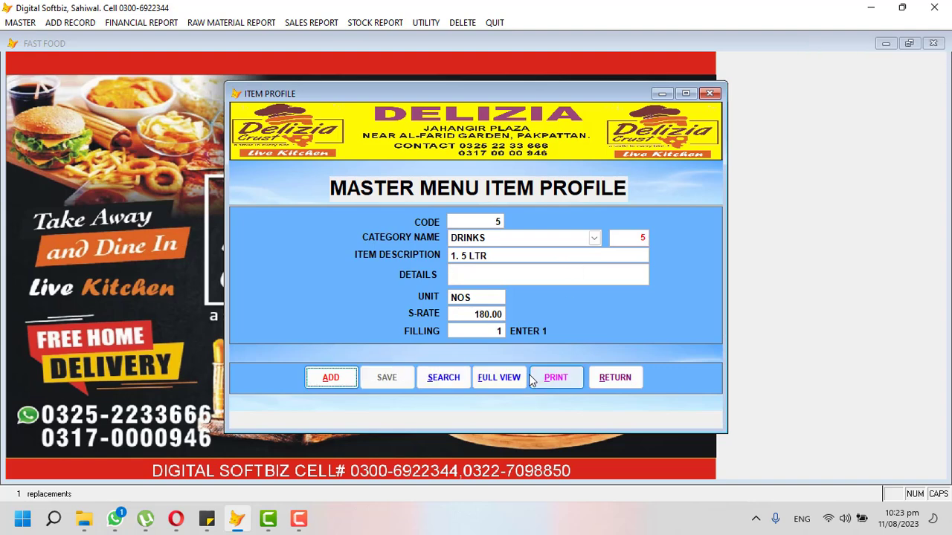
click(352, 380)
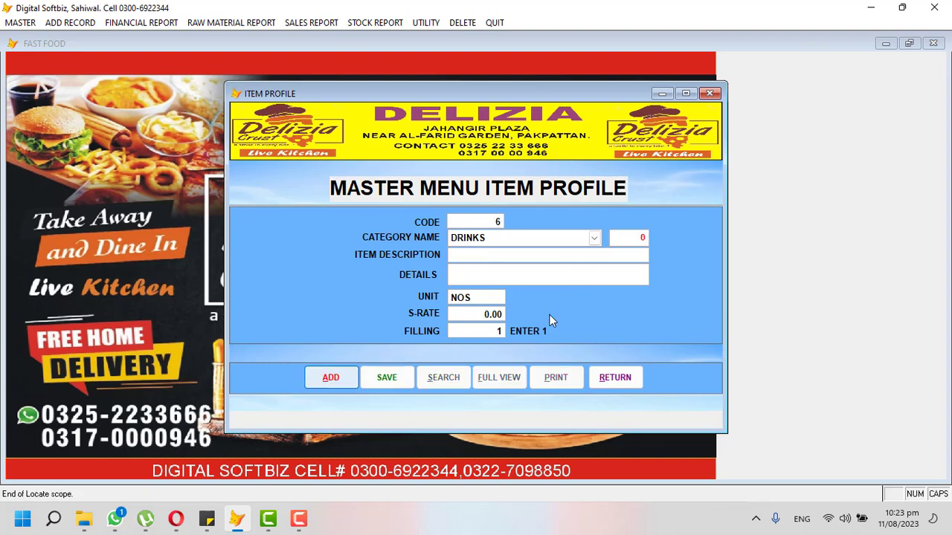
Add CHICKEN BURGER under the BURGERS category at a sale rate of 500.
click(593, 238)
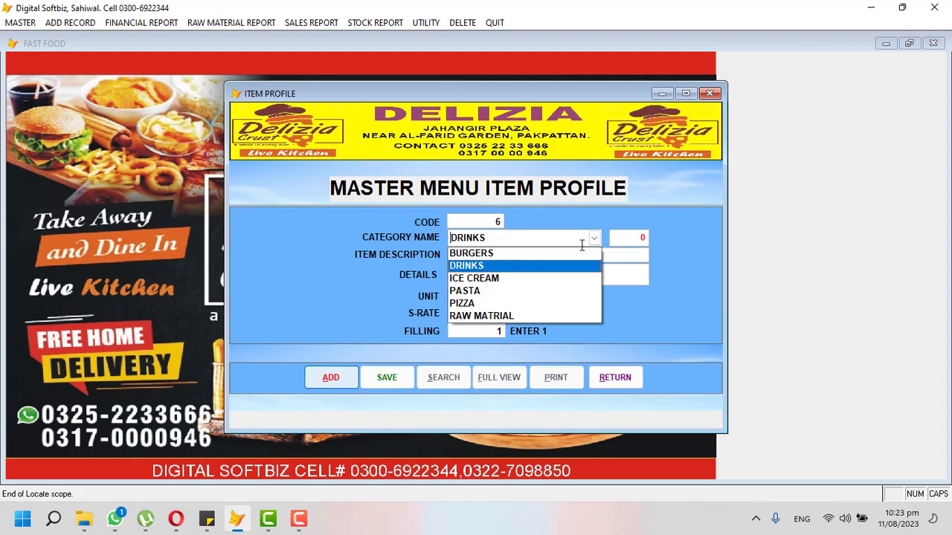
click(563, 254)
key(Return)
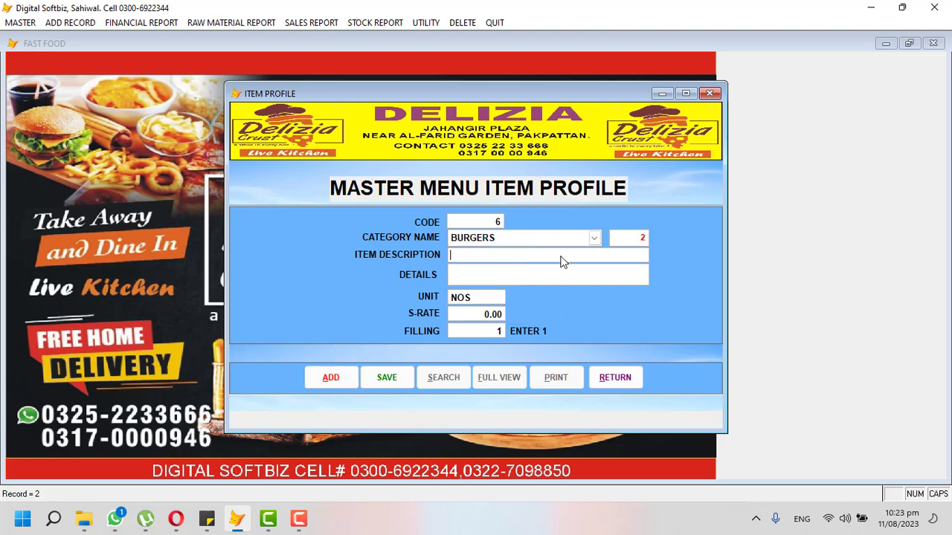
text(CHICKEN BURGER)
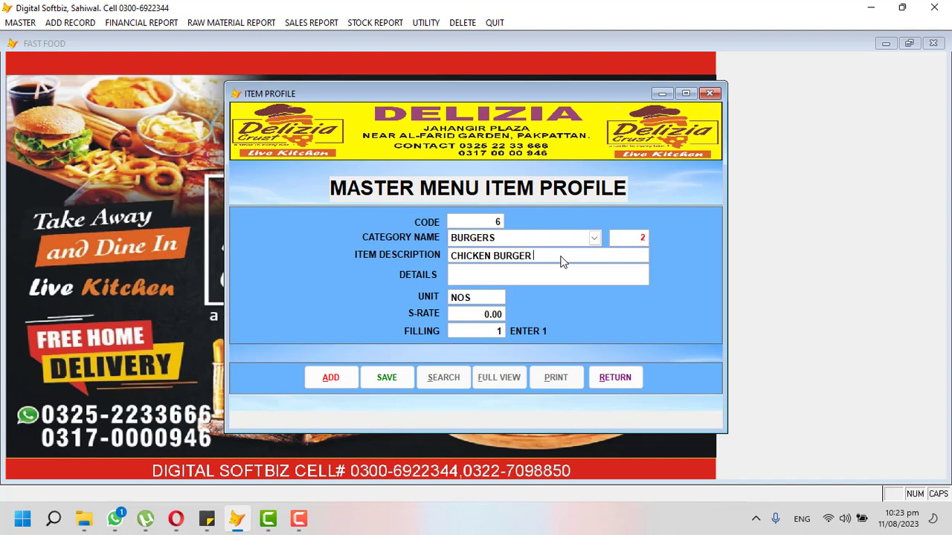
key(Return)
key(Return)
key(Return)
text(500)
key(Return)
key(Return)
key(Return)
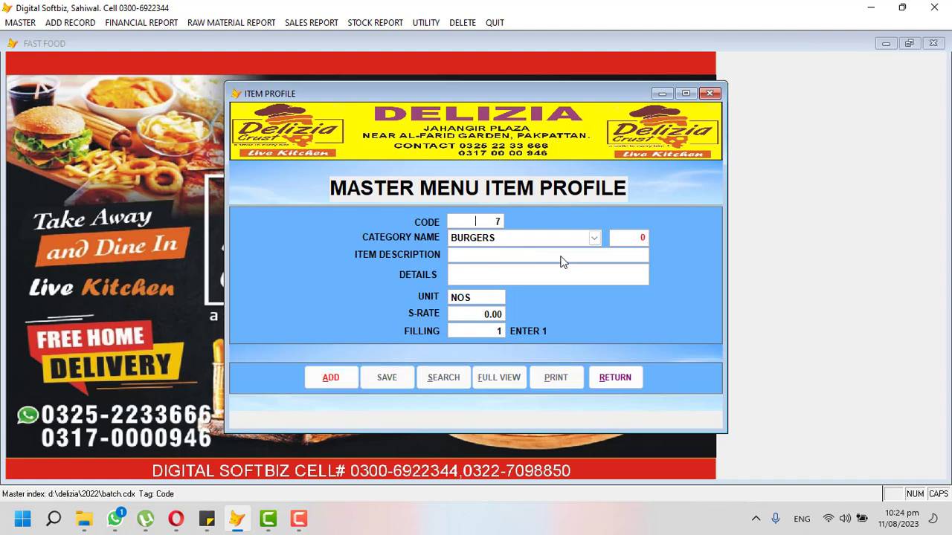
key(Return)
Add BEEF BURGER at a sale rate of 750.
text(BEE)
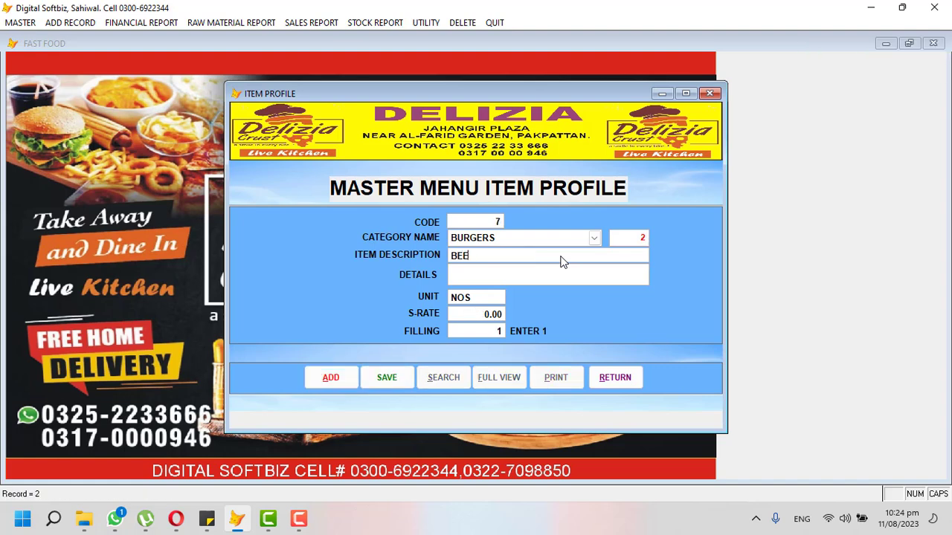
text(F BURGER)
key(Return)
key(Return)
key(Return)
text(7.50)
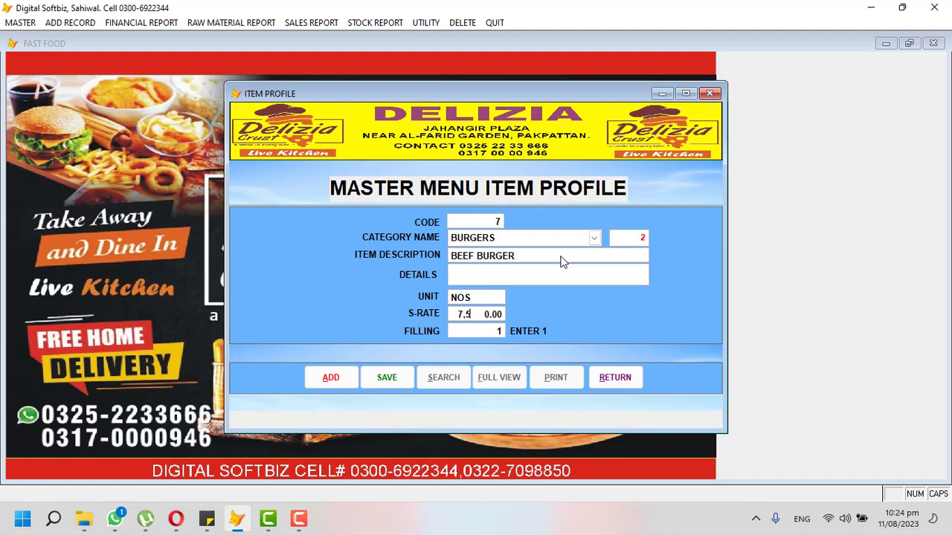
key(Return)
key(Return)
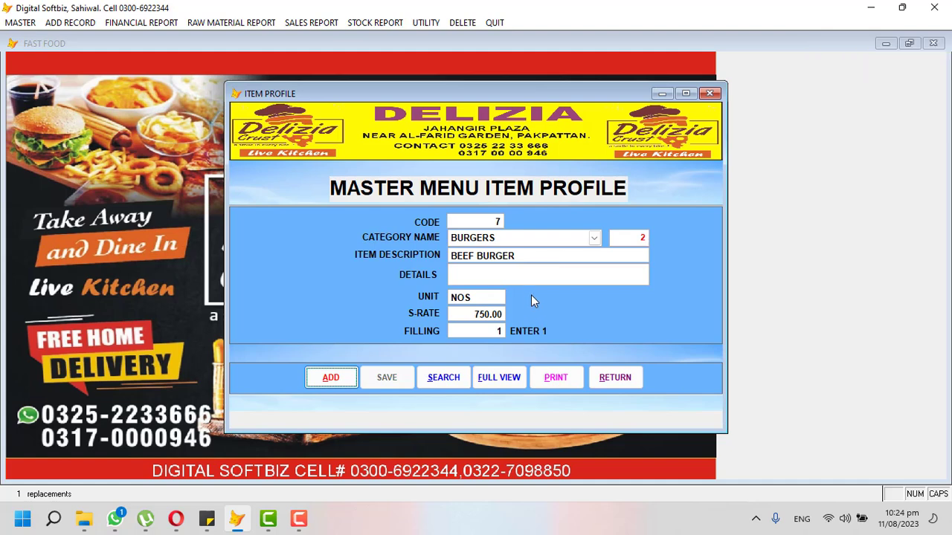
Preview the Menu Profile report of all seven items full screen, then close it.
click(554, 379)
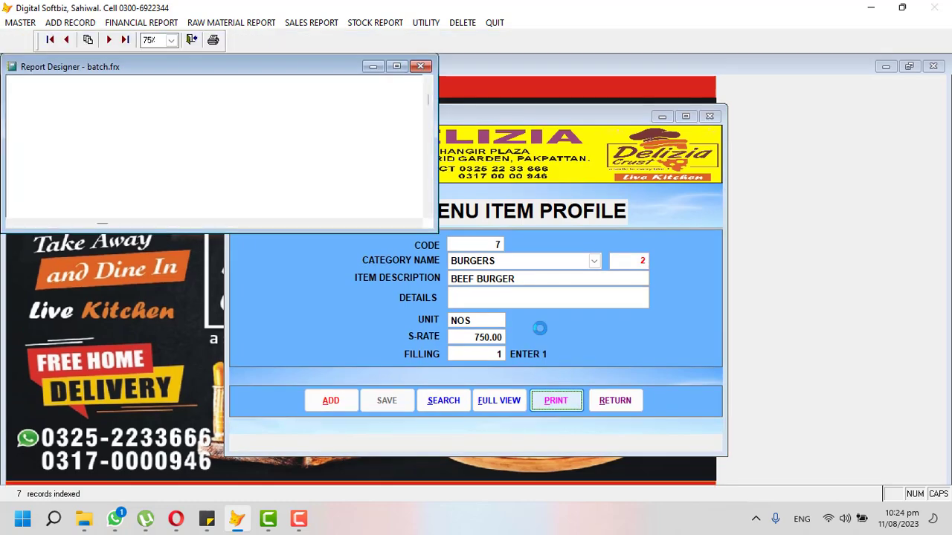
click(397, 66)
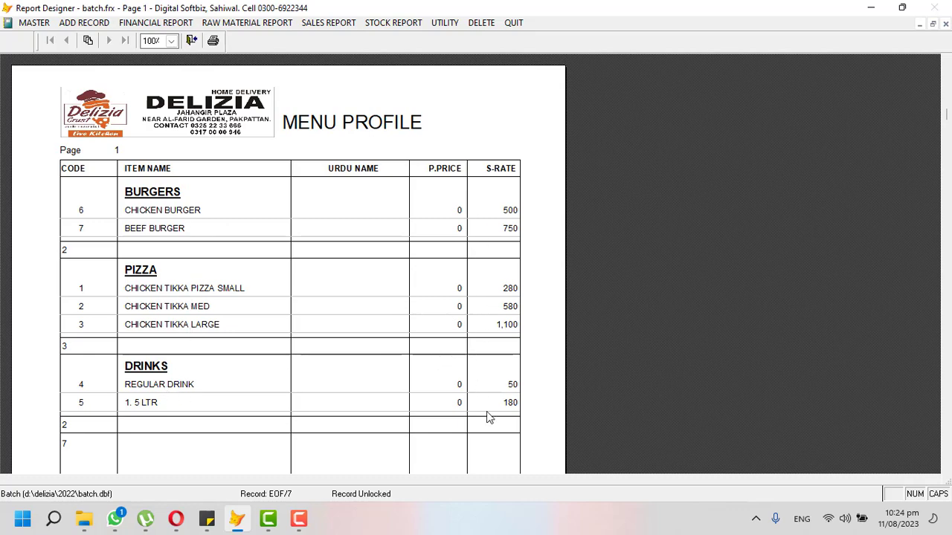
key(Escape)
Close the menu item form and start a new entry in the recipe generator.
click(606, 377)
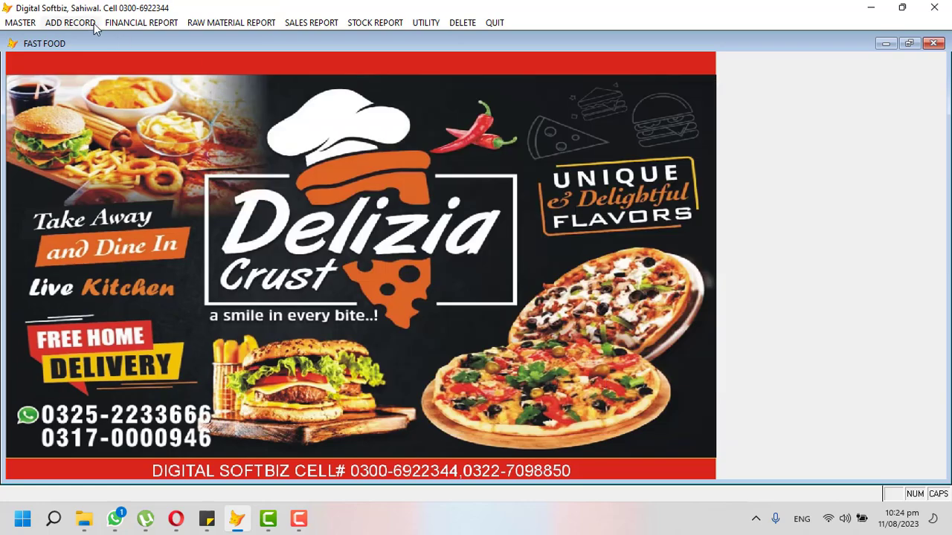
click(22, 23)
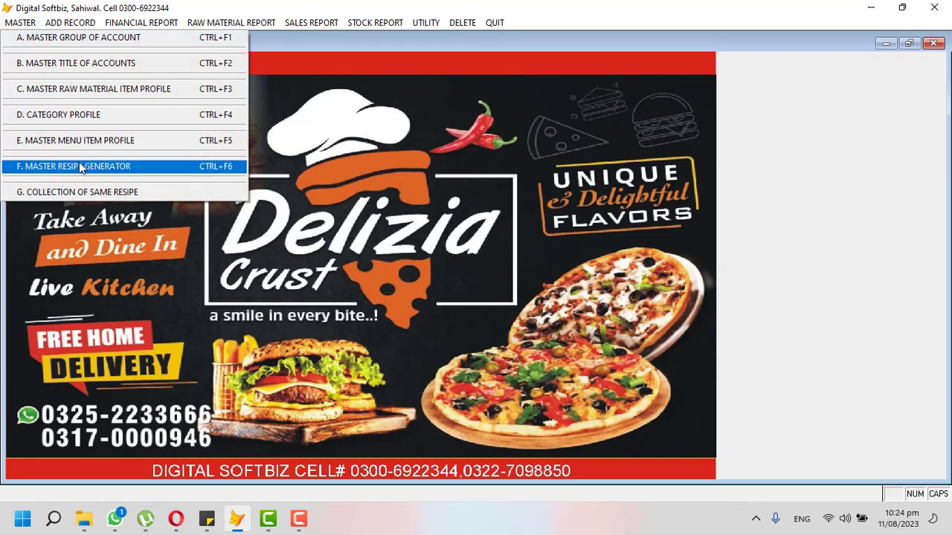
mouse_move(344, 27)
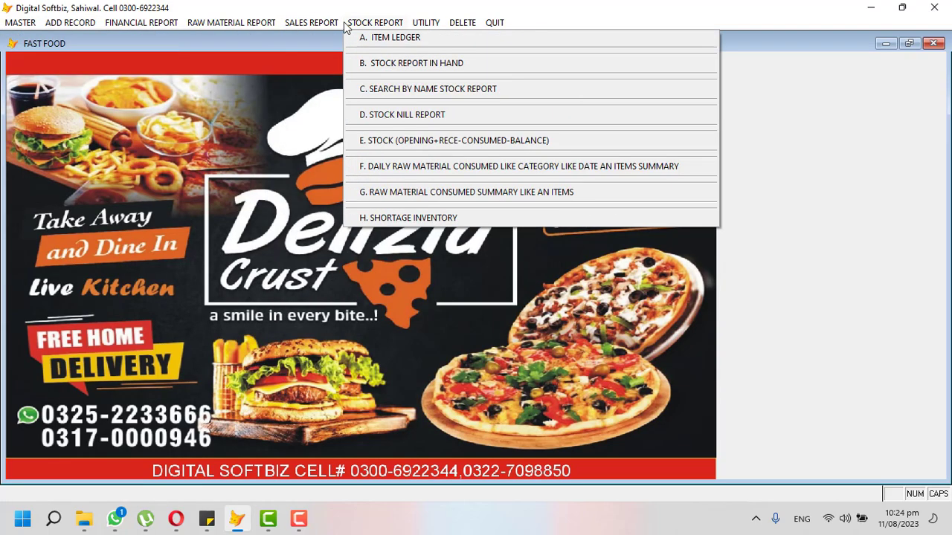
mouse_move(30, 22)
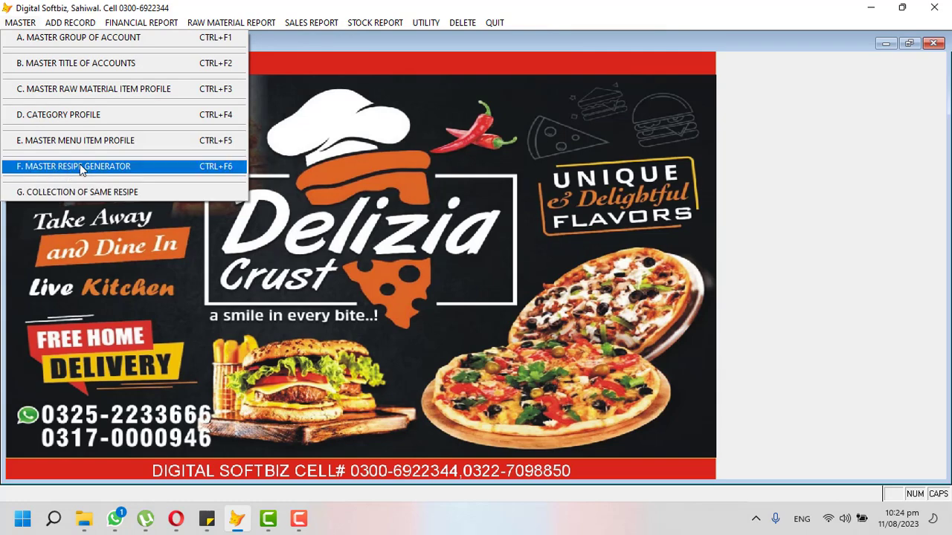
click(49, 168)
click(294, 387)
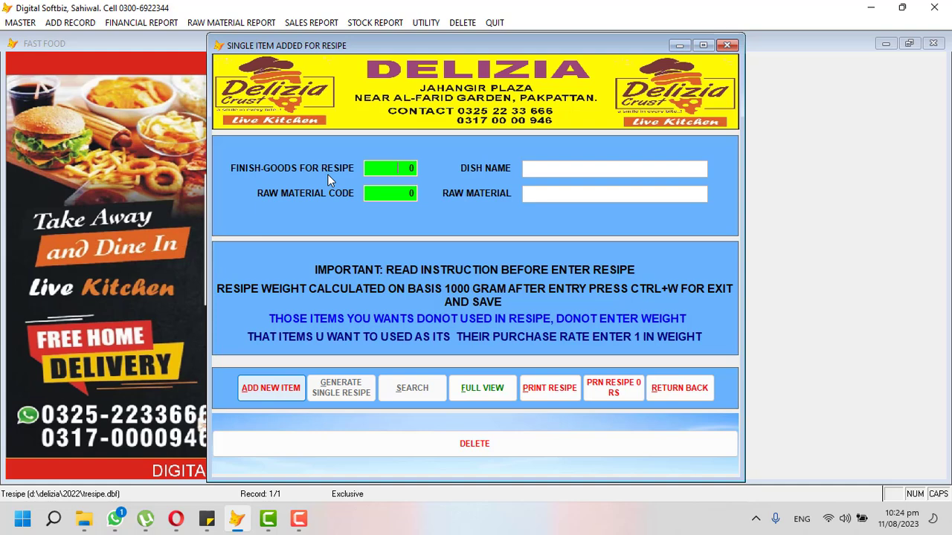
Search PIZ and choose CHICKEN TIKKA LARGE as the recipe's dish.
key(Return)
text(P)
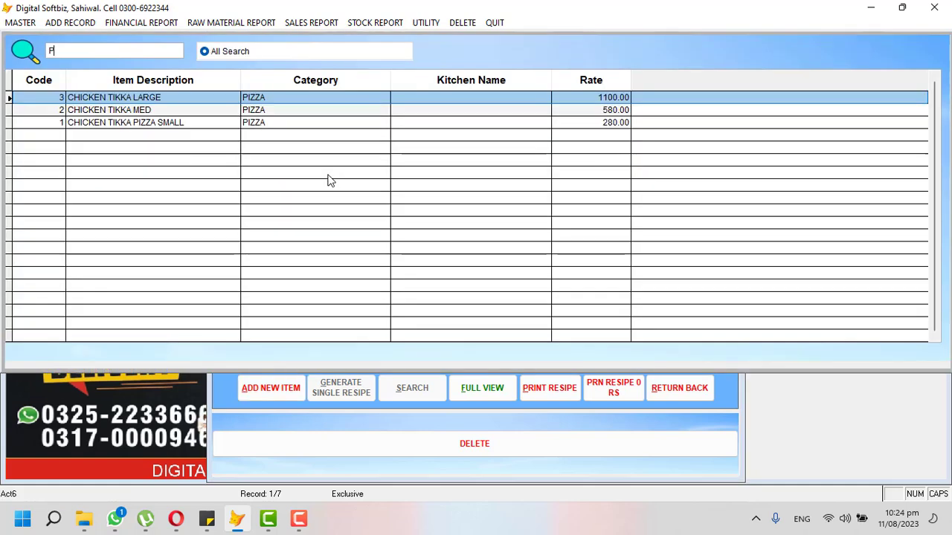
text(IZ)
key(Down)
key(Down)
key(Up)
key(Up)
key(Down)
key(Down)
key(Up)
key(Up)
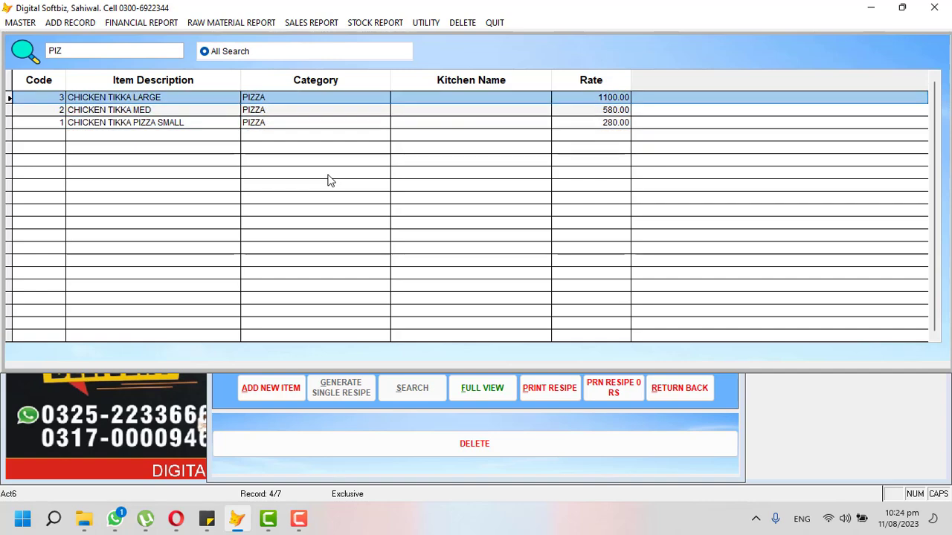
key(Return)
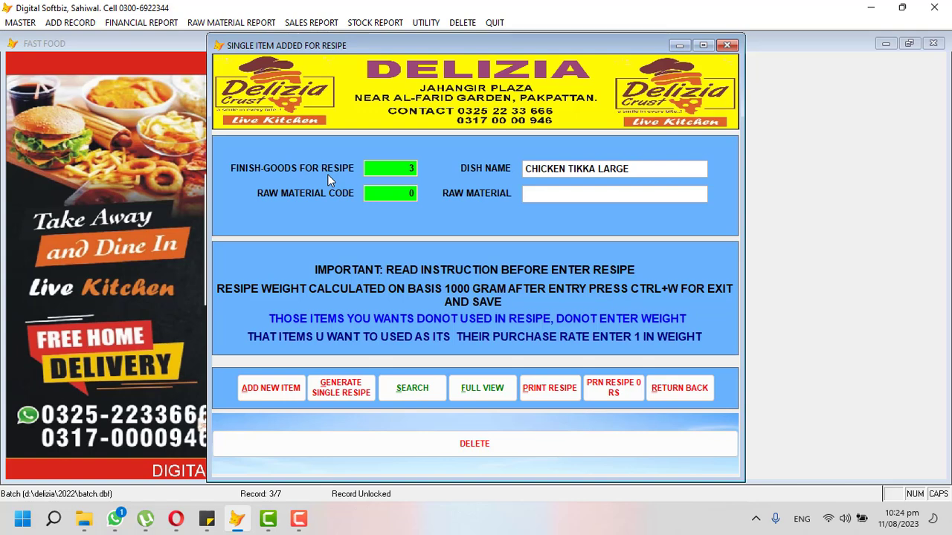
Select CHICKEN MEAT as the raw material and reach its Weight cell.
key(Return)
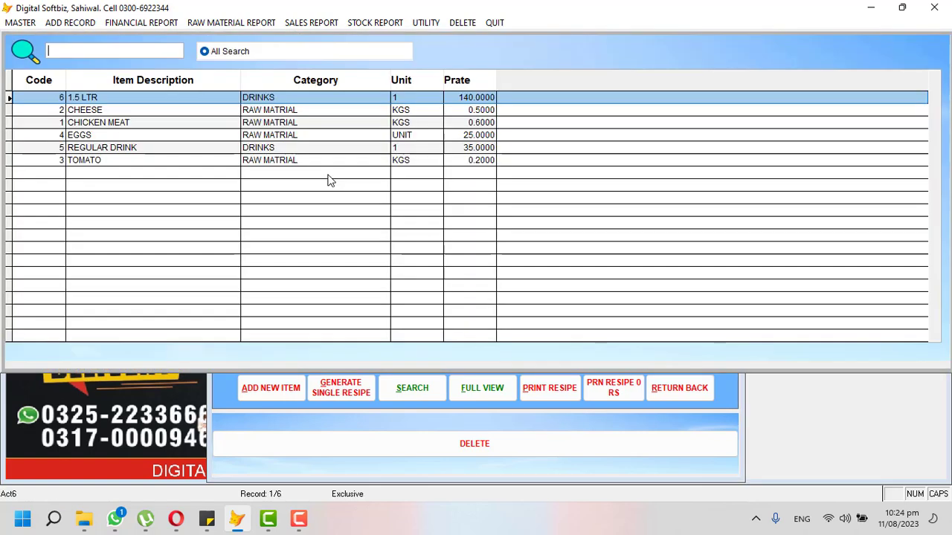
key(Down)
key(Down)
key(Down)
key(Down)
key(Down)
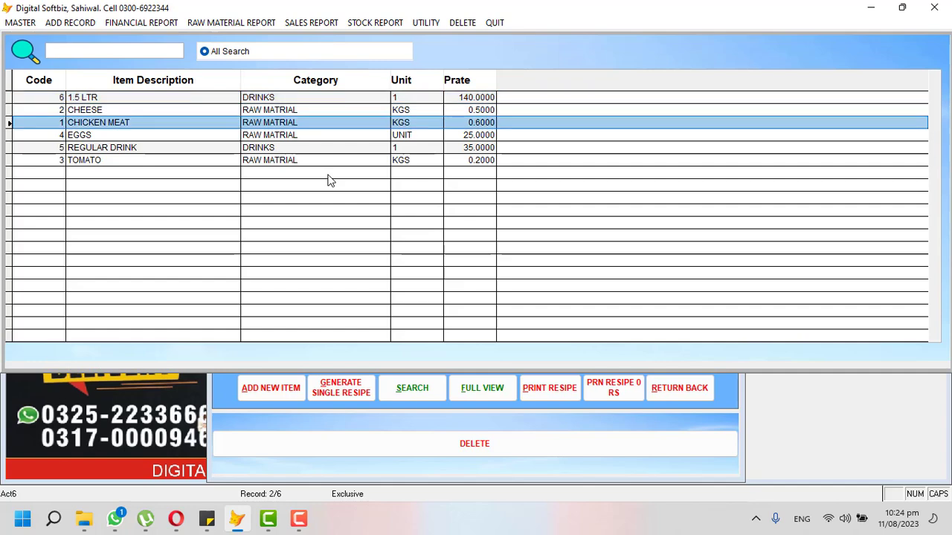
key(Up)
key(Up)
key(Up)
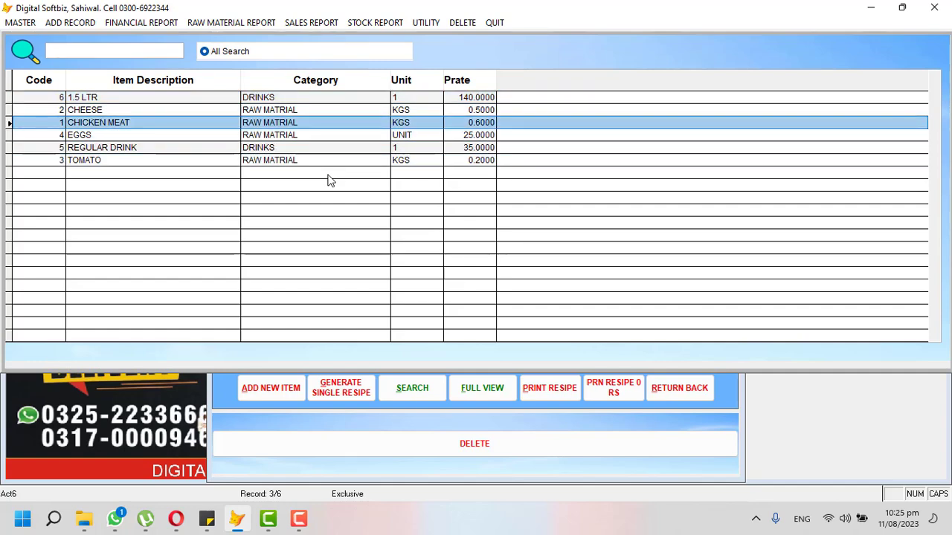
key(Return)
key(Return)
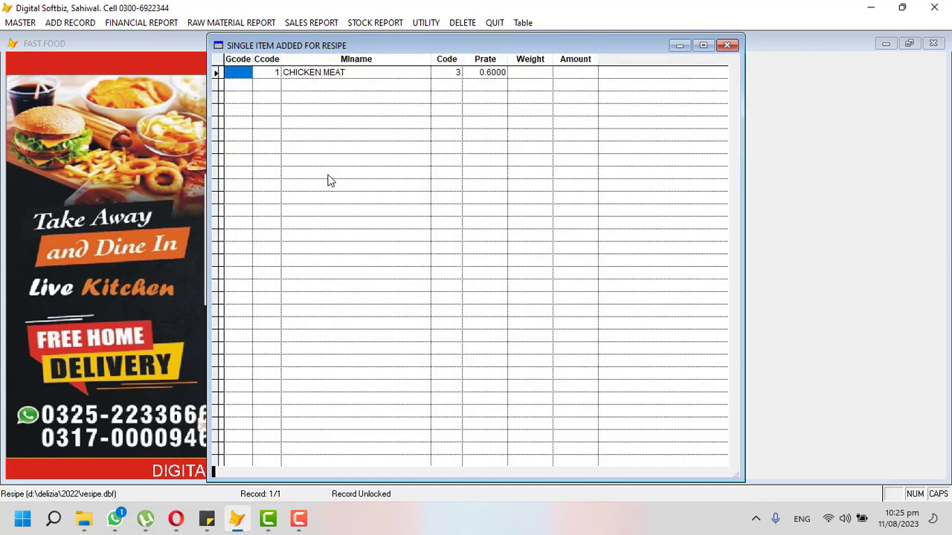
key(Tab)
key(Tab)
key(Tab)
key(Tab)
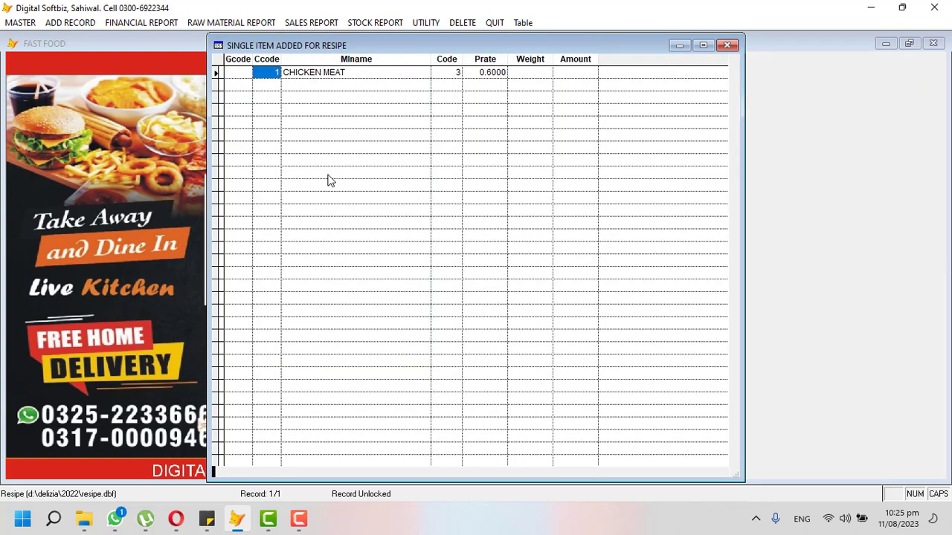
key(Tab)
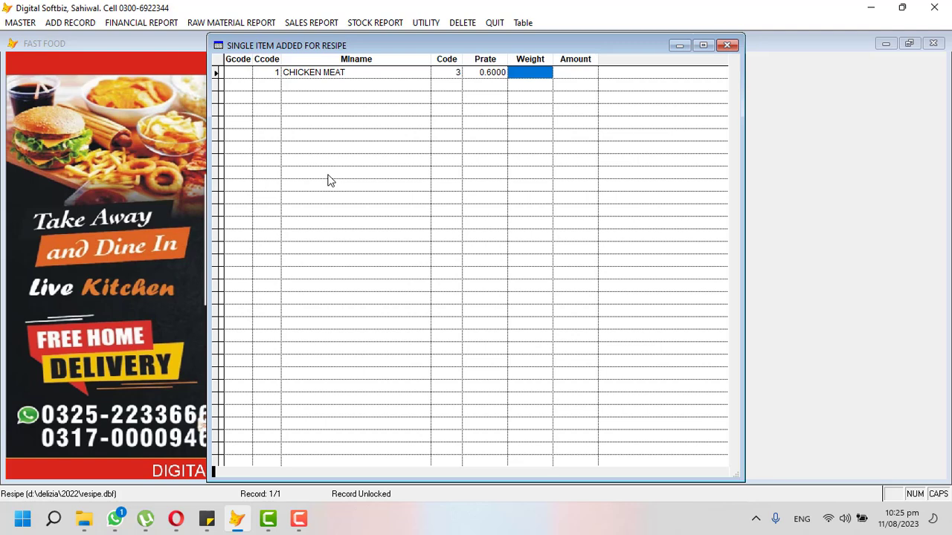
Set CHICKEN MEAT's weight to 450 and save the recipe line.
text(450)
key(Tab)
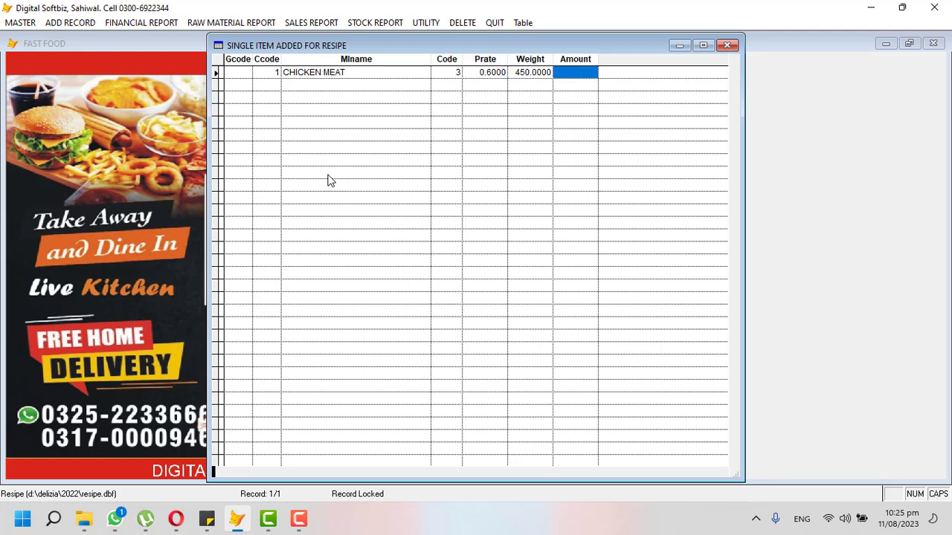
key(shift+Tab)
text(1000)
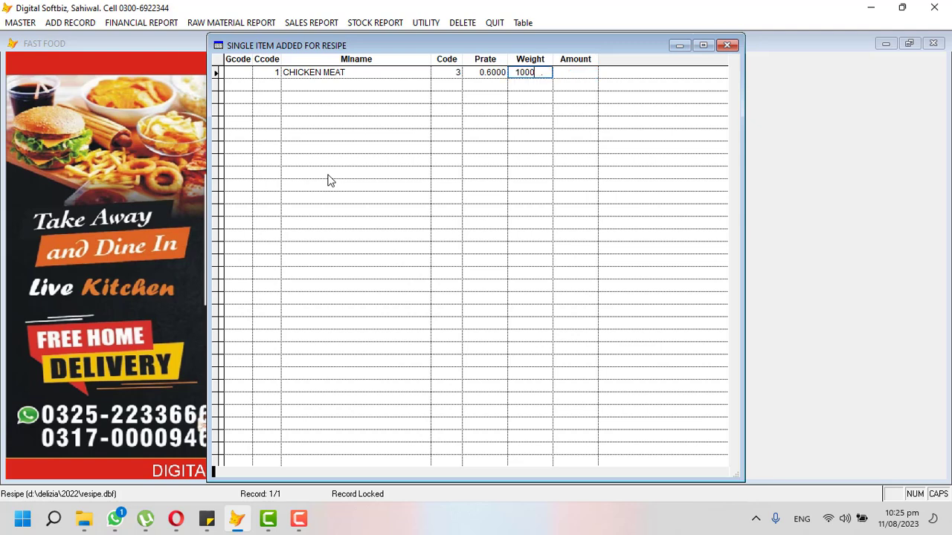
key(Tab)
key(shift+Tab)
text(450)
key(Tab)
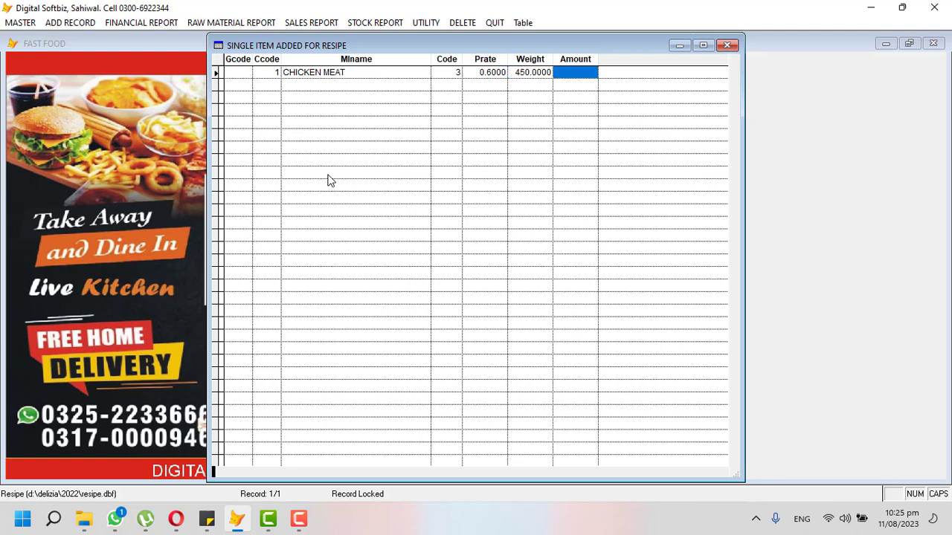
key(ctrl+w)
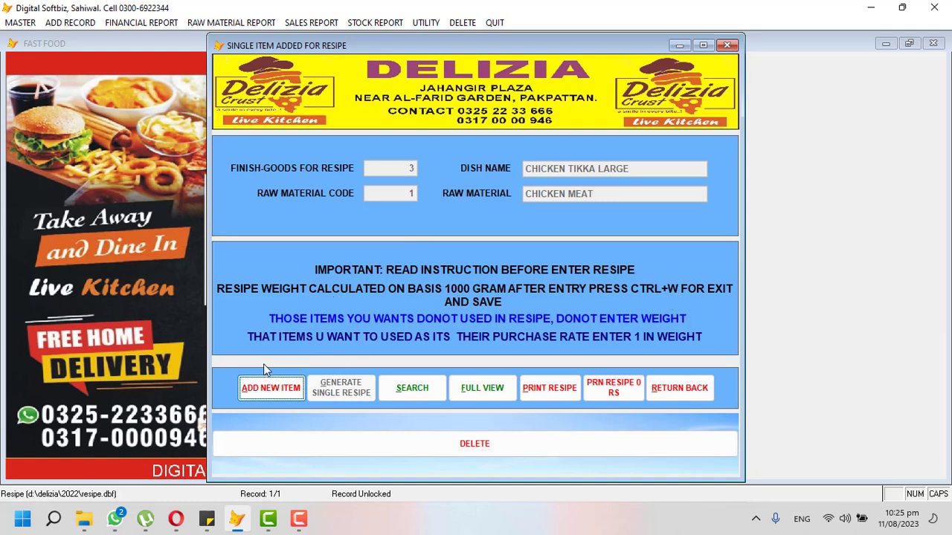
Add CHEESE with weight 200 to dish code 3's recipe.
click(274, 389)
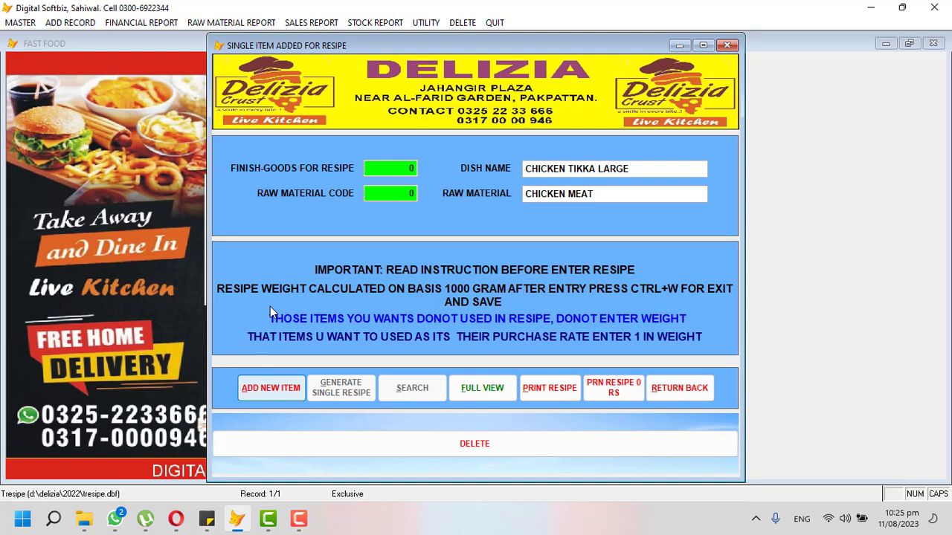
text(3)
key(Return)
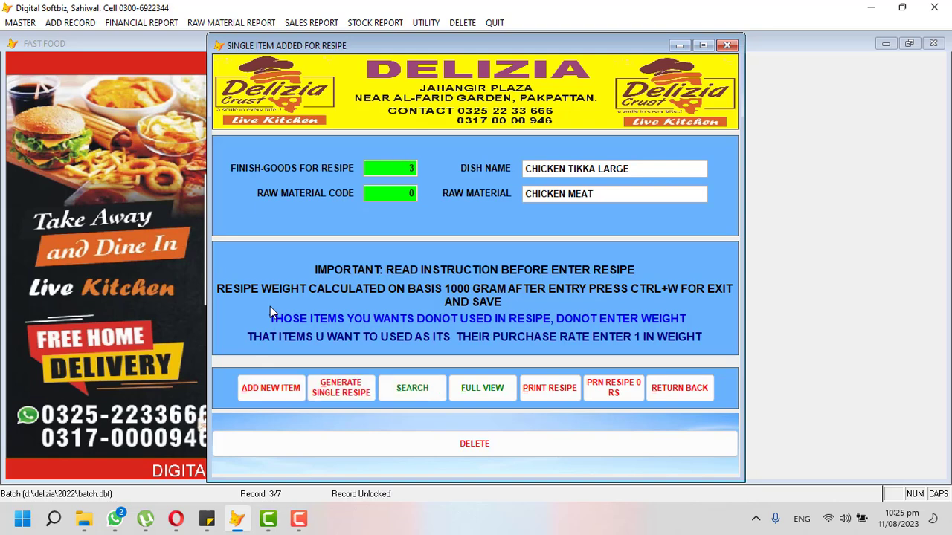
key(Return)
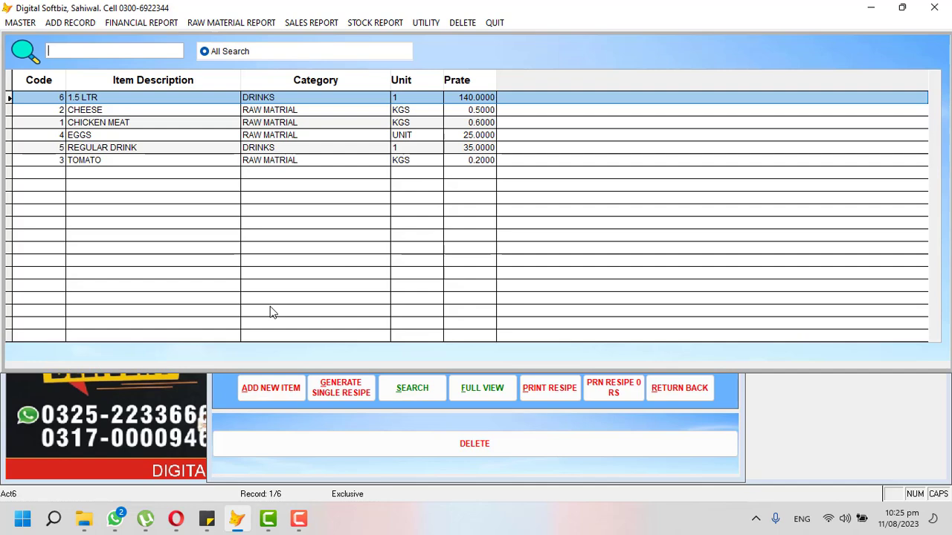
key(Down)
key(Return)
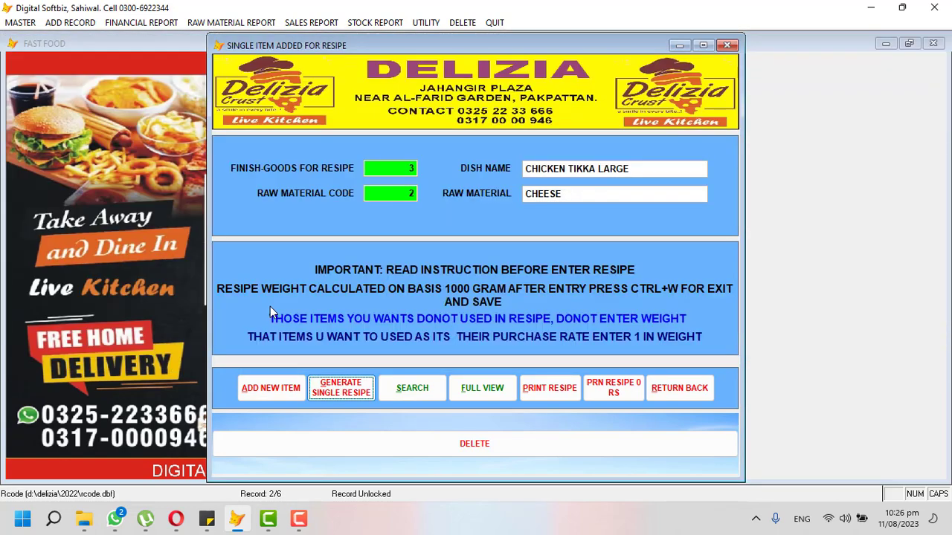
click(352, 392)
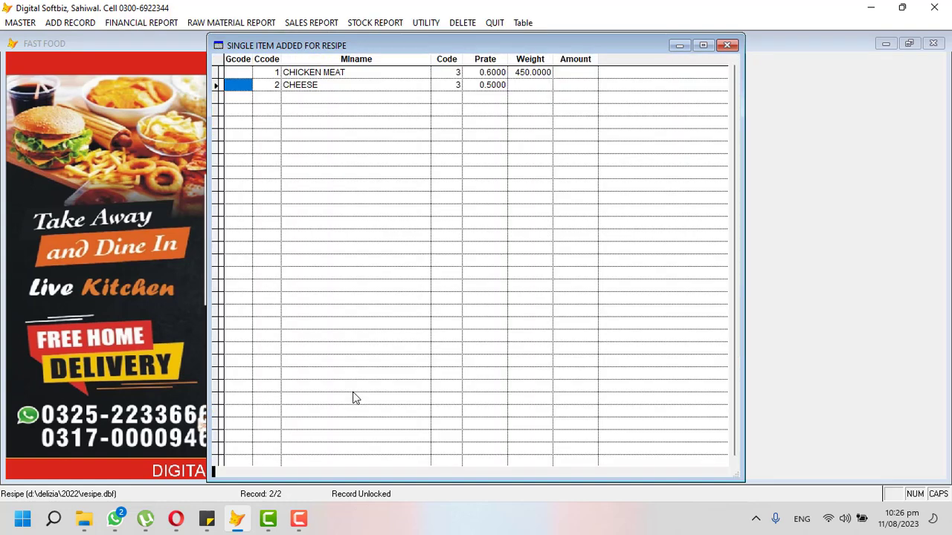
key(Tab)
key(Tab)
key(Tab)
key(Tab)
key(Tab)
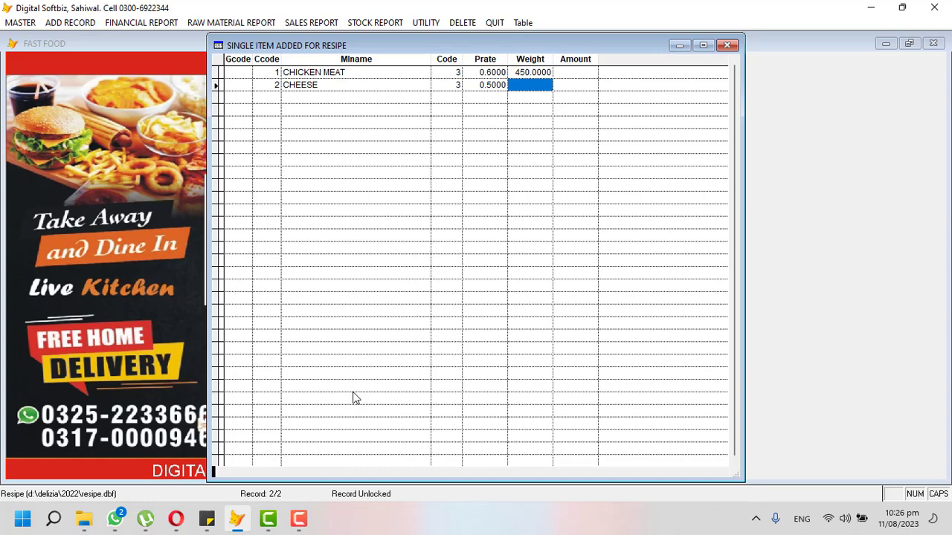
text(200)
key(Tab)
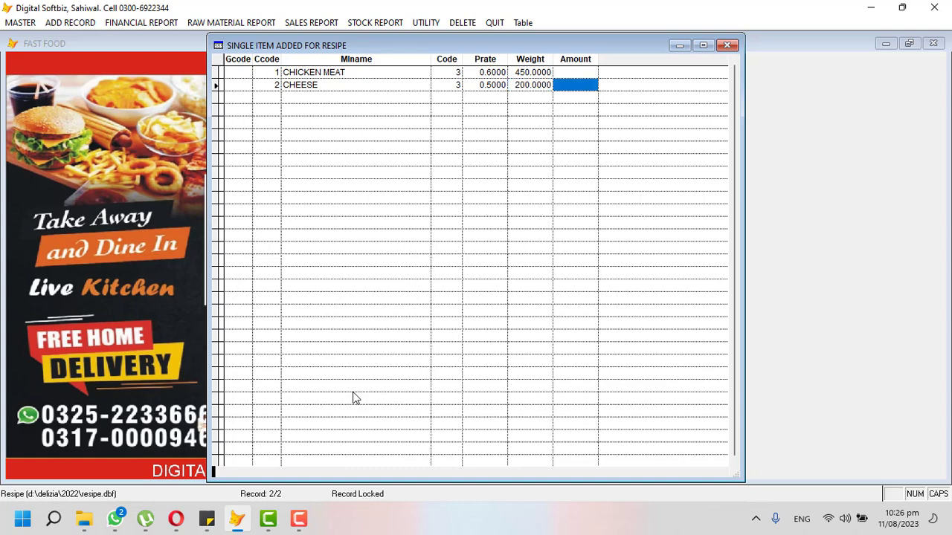
key(ctrl+w)
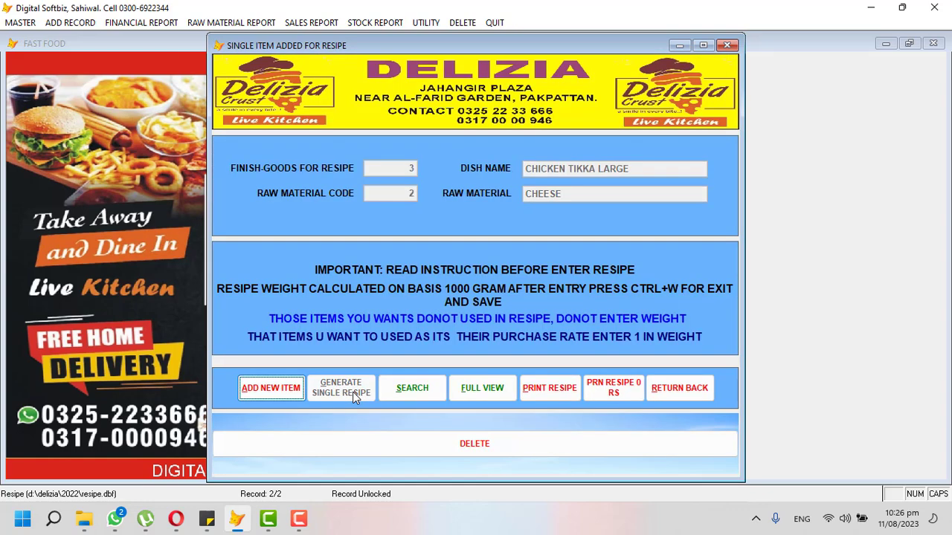
Add EGGS with weight 1 to dish code 3's recipe.
text(3)
key(Return)
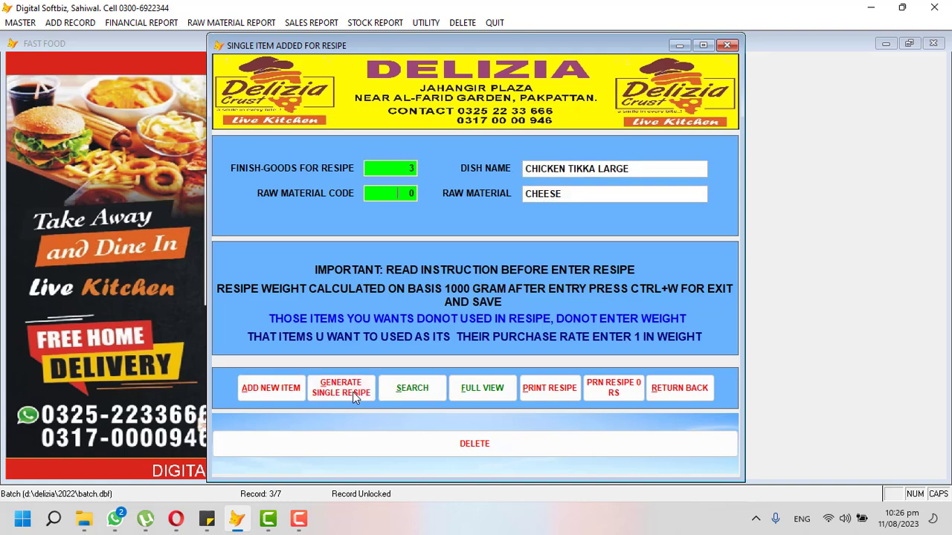
key(Return)
key(Down)
key(Down)
key(Down)
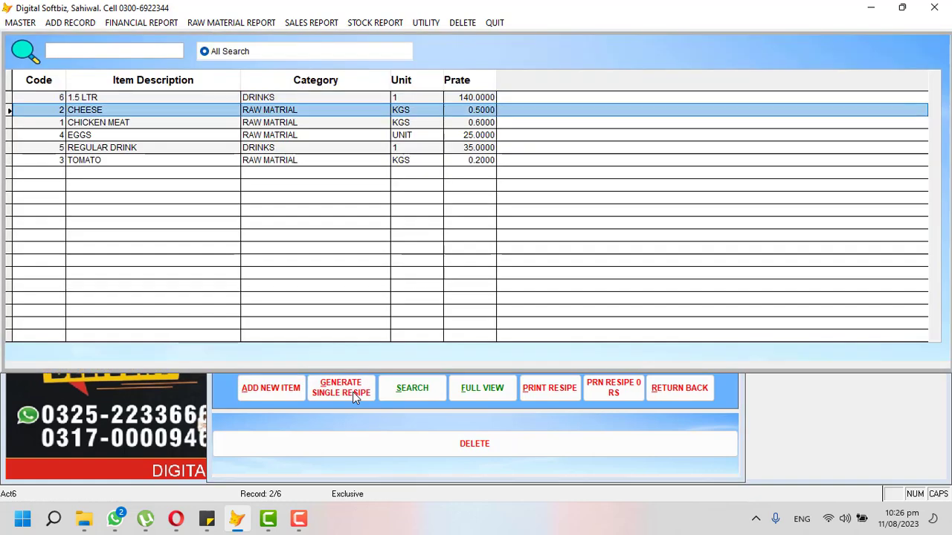
key(Return)
click(352, 392)
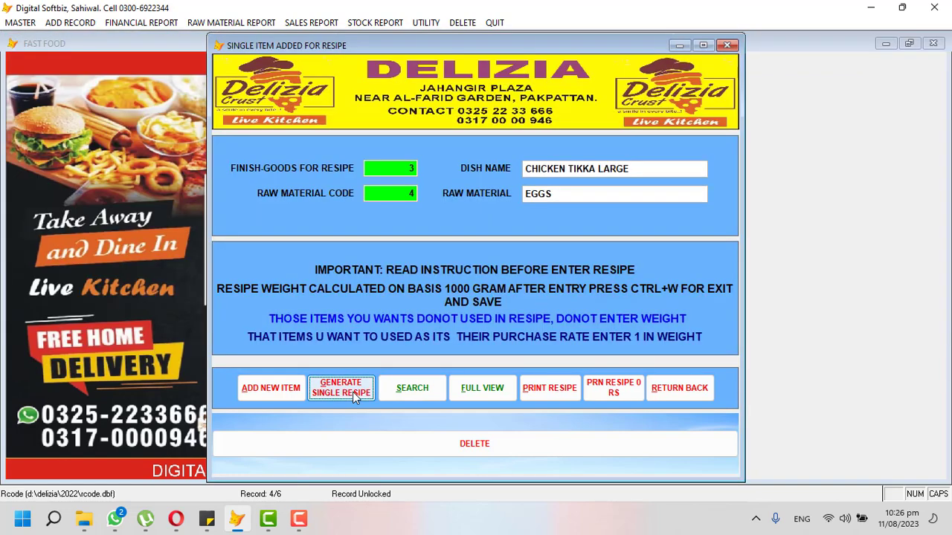
key(Return)
key(Return)
key(Return)
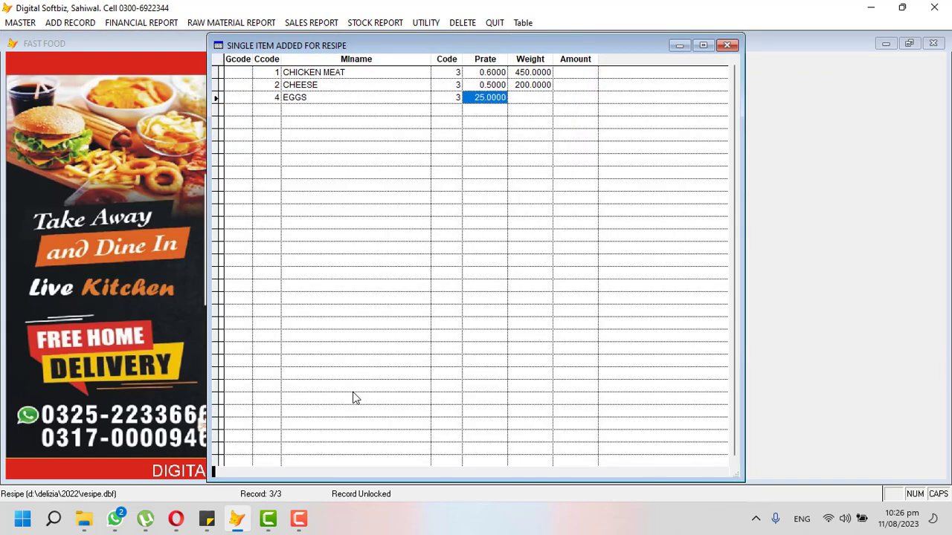
text(1)
key(Return)
key(ctrl+w)
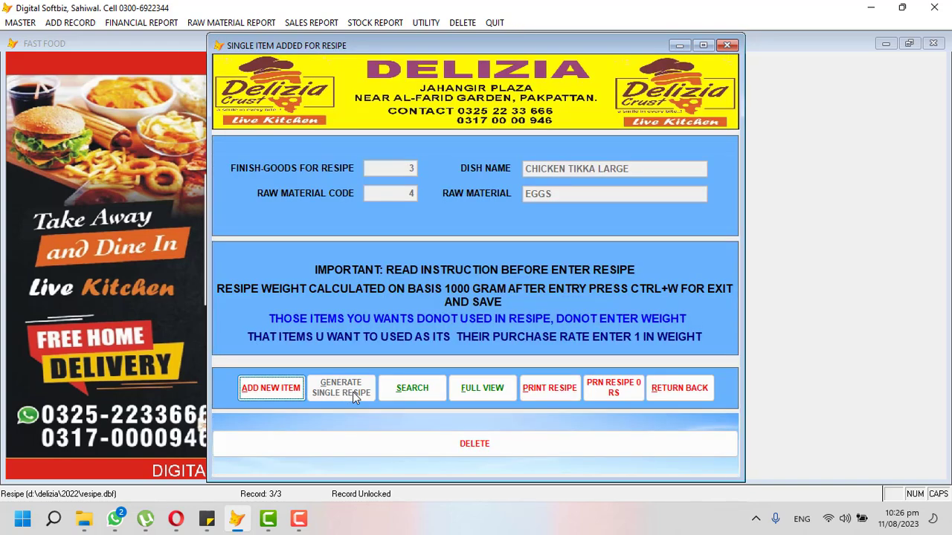
Add TOMATO with weight 200 to dish code 3's recipe.
key(Return)
text(3)
key(Return)
key(Return)
key(Down)
key(Down)
key(Down)
key(Down)
key(Down)
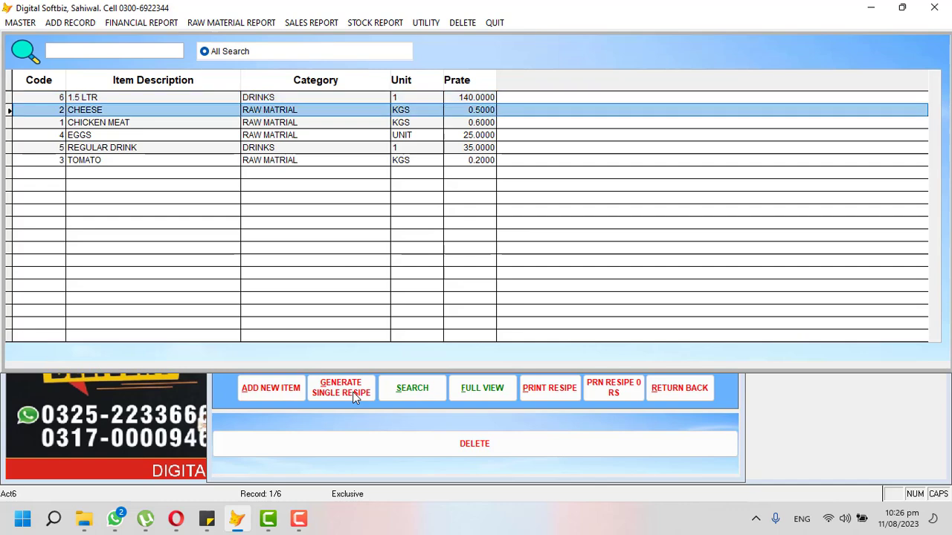
key(Return)
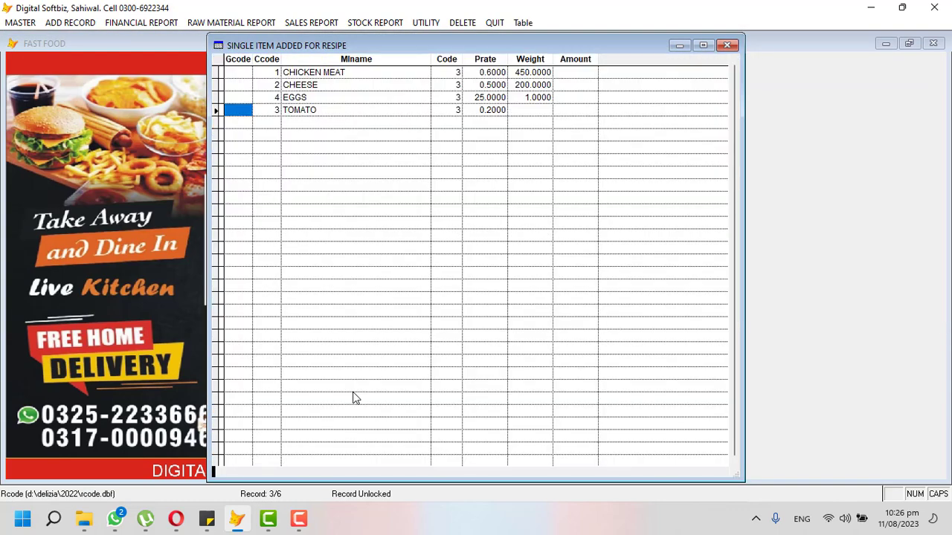
key(Return)
text(200 .)
key(Return)
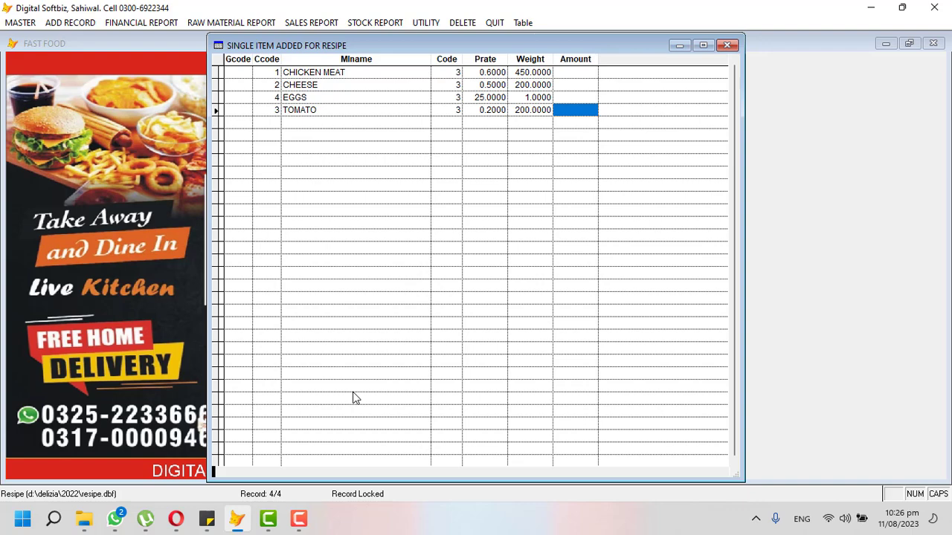
key(ctrl+w)
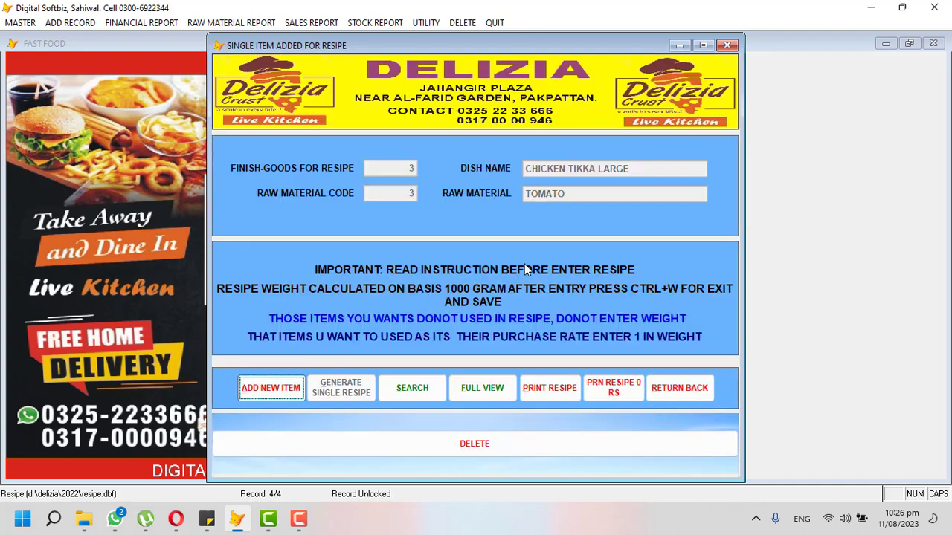
Close the recipe form, then briefly open and close the billing with recipe screen.
click(673, 394)
click(81, 22)
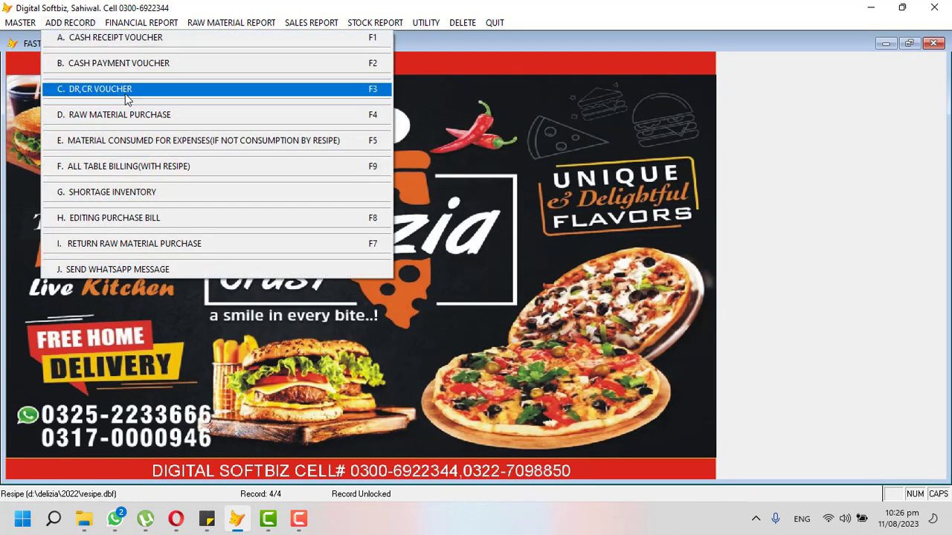
click(149, 165)
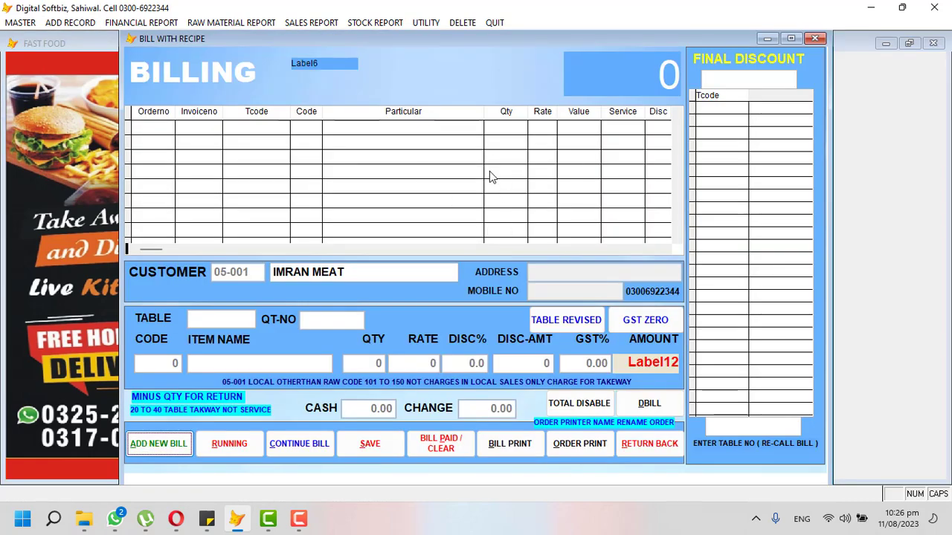
click(815, 37)
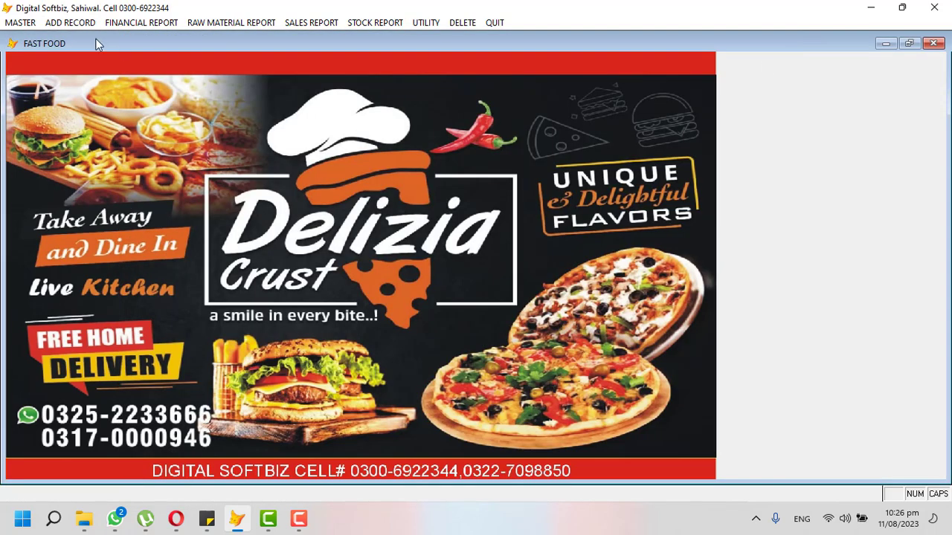
Preview the ALL RESCIPE REPORT from the Master Resipe Generator's print options.
click(20, 23)
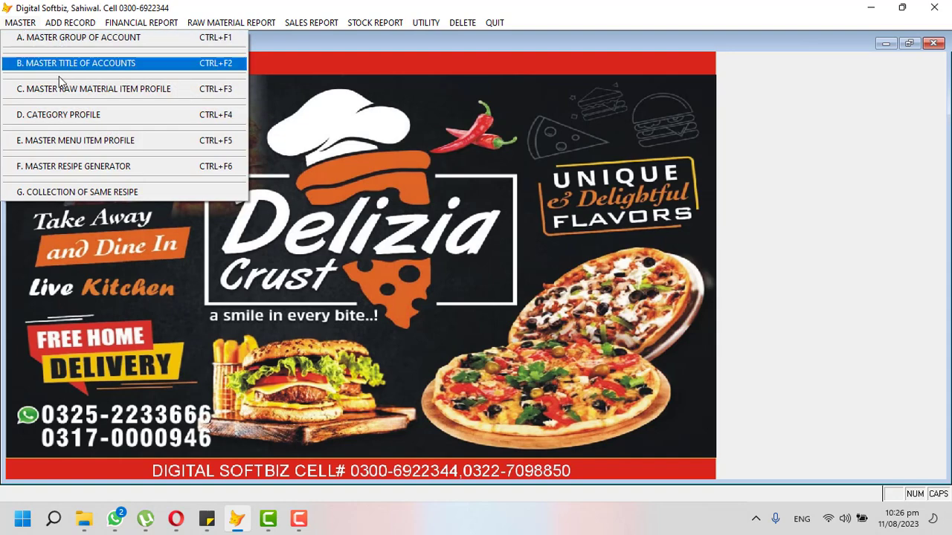
click(90, 170)
click(562, 390)
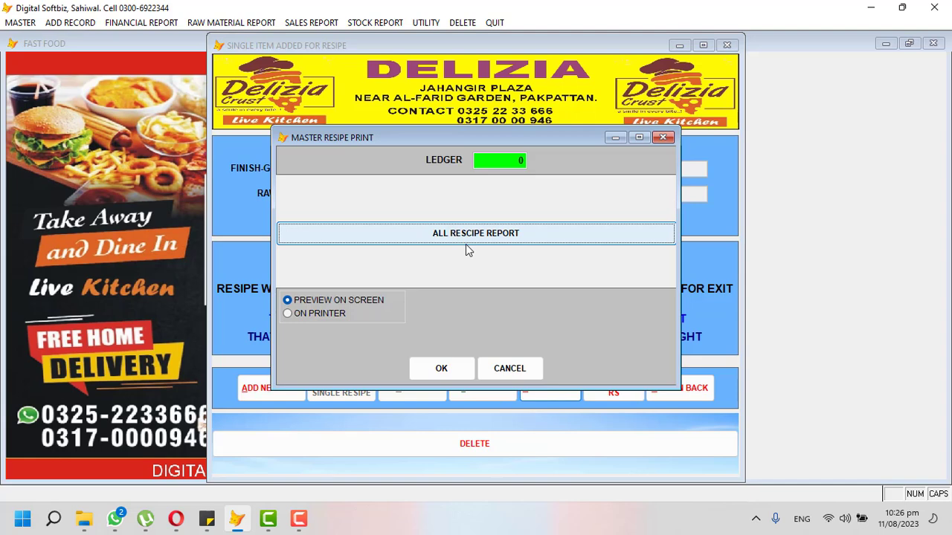
click(465, 244)
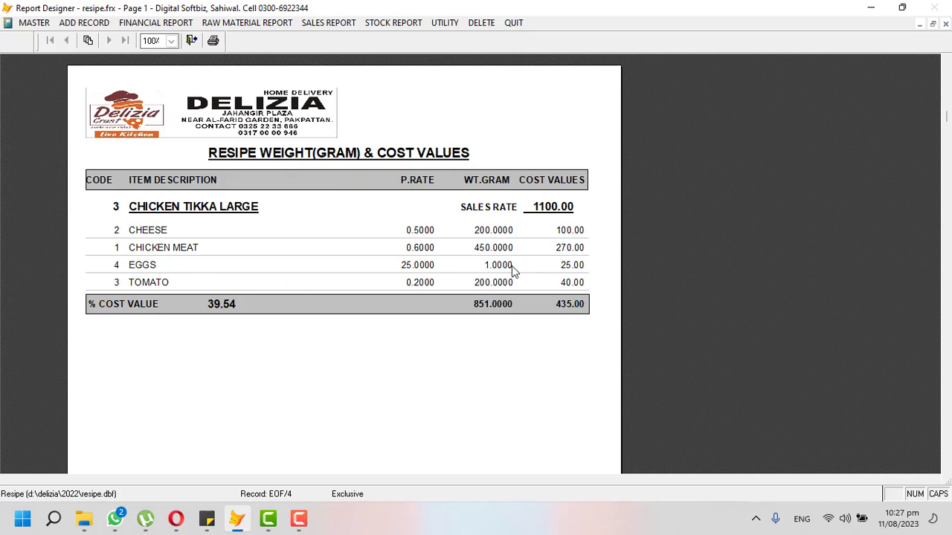
Close the recipe cost report preview and the single-item recipe entry form.
key(Escape)
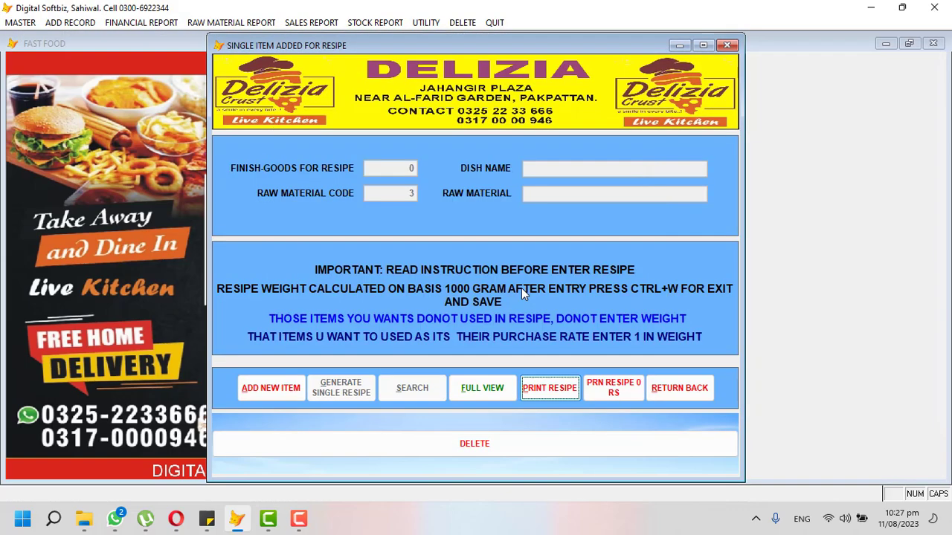
click(673, 385)
click(376, 23)
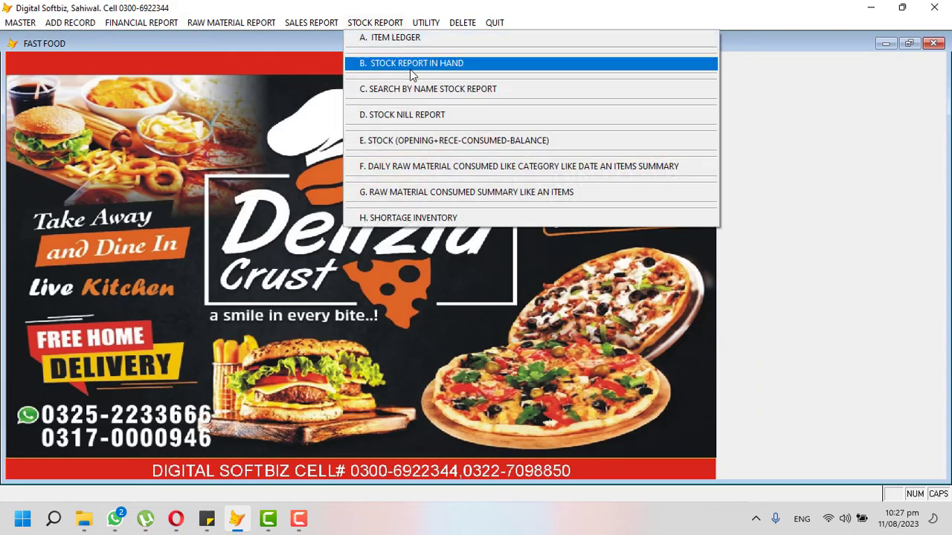
click(410, 69)
key(Return)
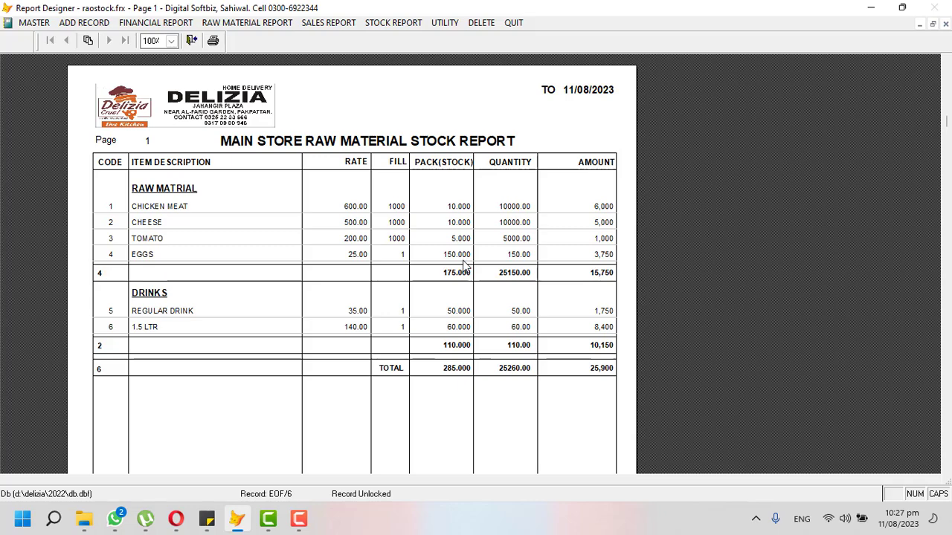
key(Escape)
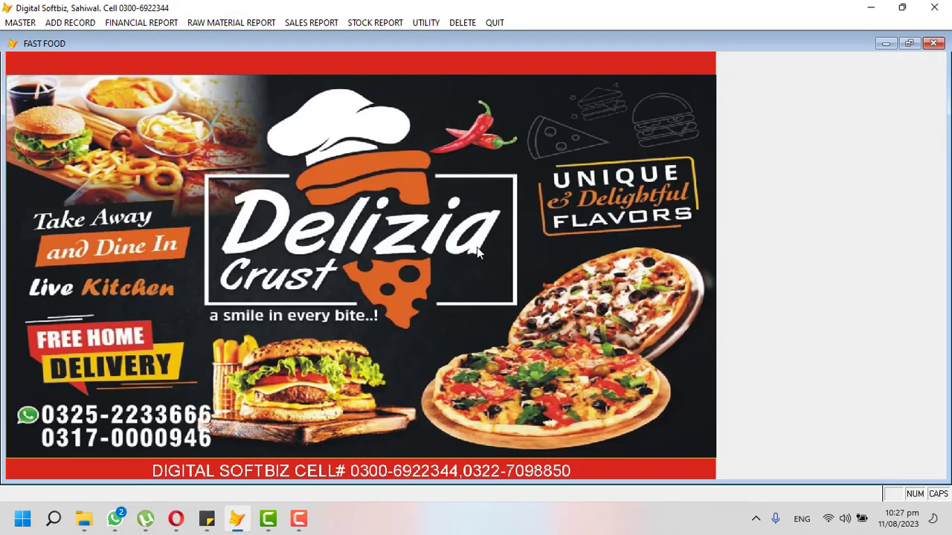
Start a new table bill with recipe and enter the customer's address and mobile number.
click(55, 26)
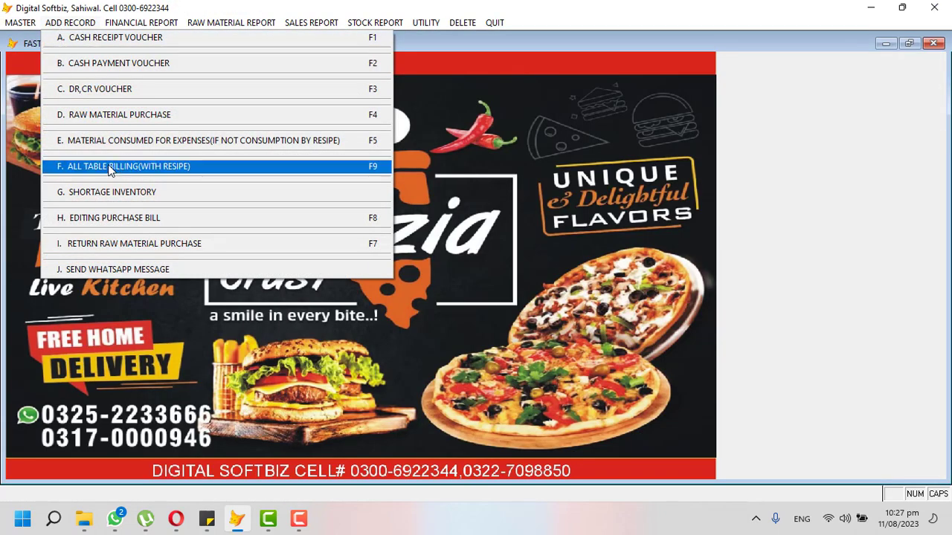
click(166, 169)
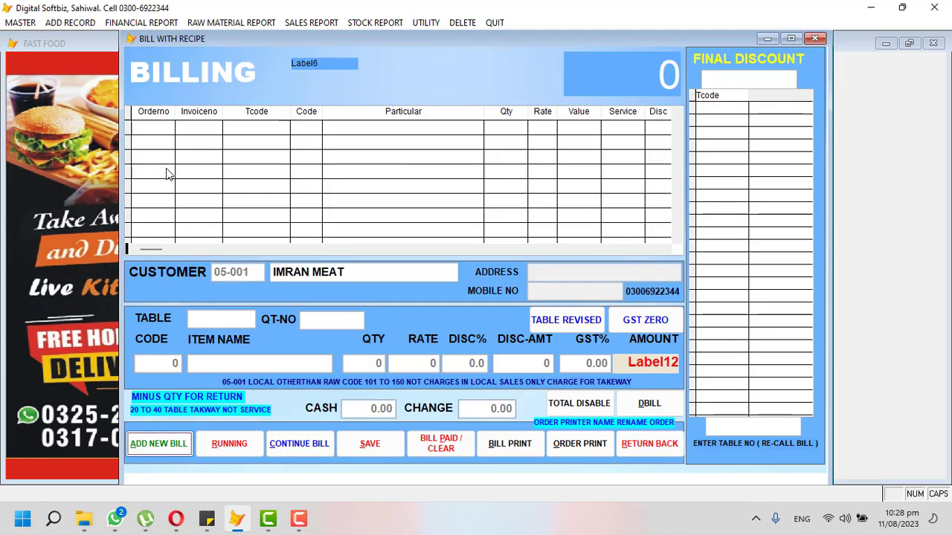
key(Return)
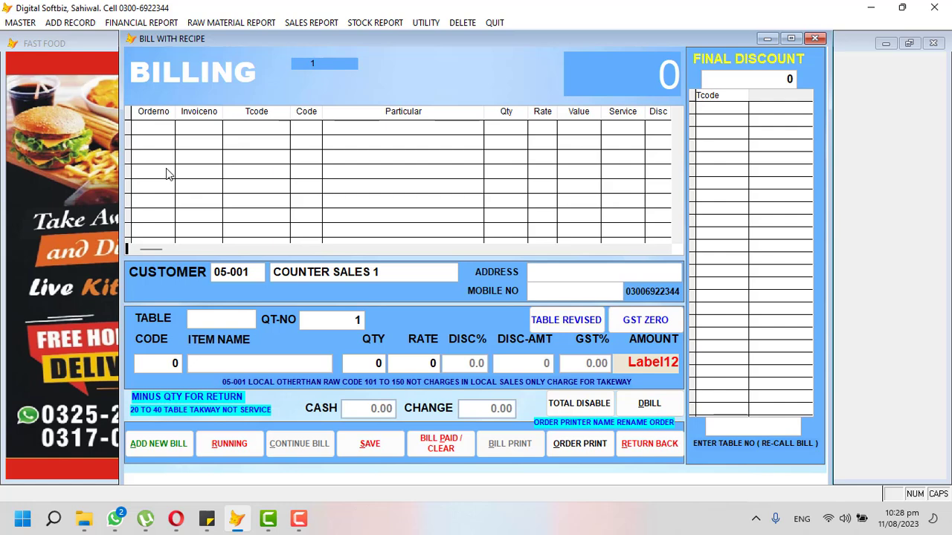
text(MAIN CITY)
text(03)
key(BackSpace)
key(BackSpace)
key(Return)
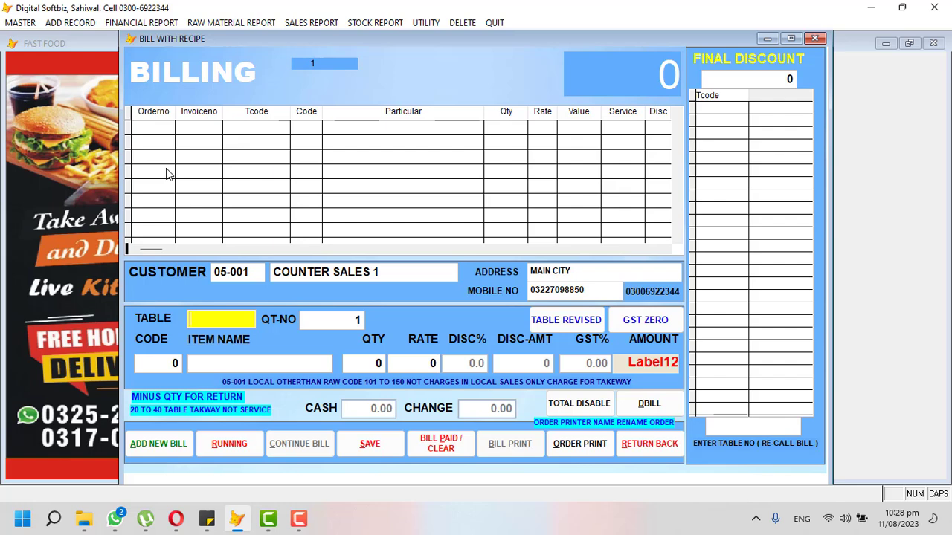
Set the table number to 21 and add one Chicken Tikka Large to the bill.
text(T1)
key(BackSpace)
key(BackSpace)
text(20)
key(BackSpace)
text(1)
key(Return)
key(Return)
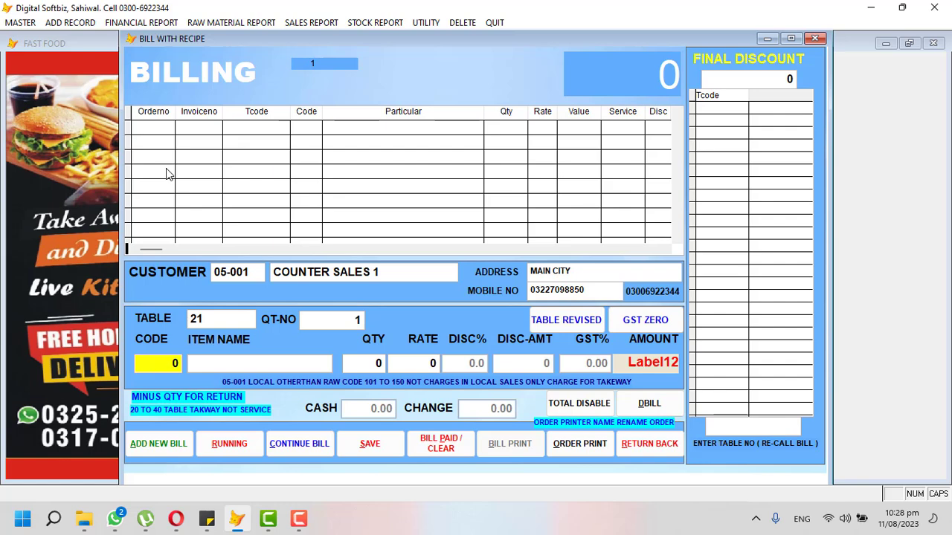
key(Return)
key(Down)
key(Down)
key(Down)
key(Down)
key(Down)
key(Down)
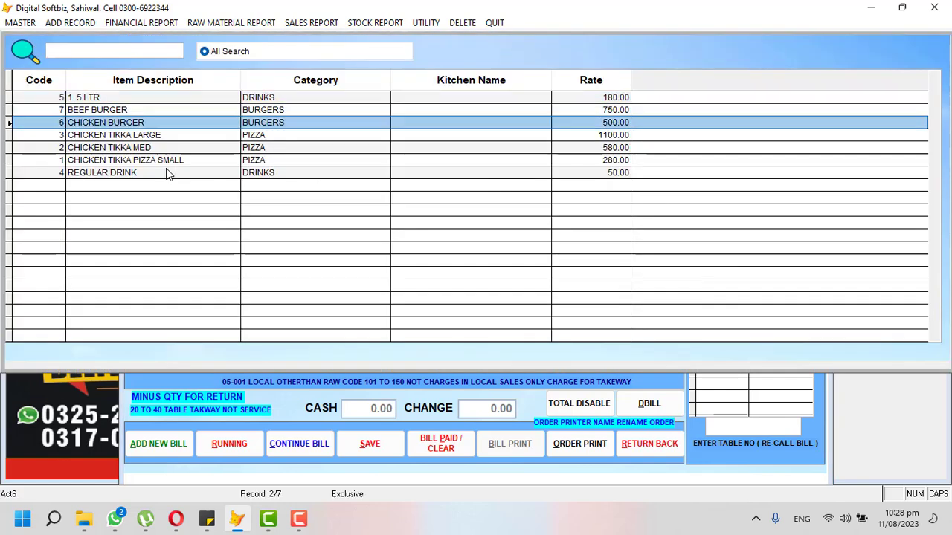
key(Up)
key(Up)
key(Up)
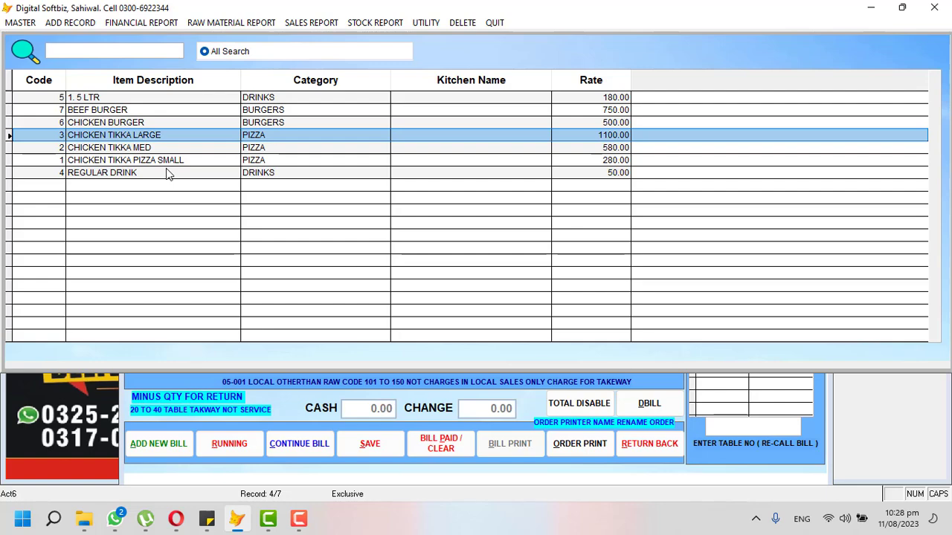
key(Return)
text(1)
key(Return)
key(Return)
key(Return)
key(Return)
key(Return)
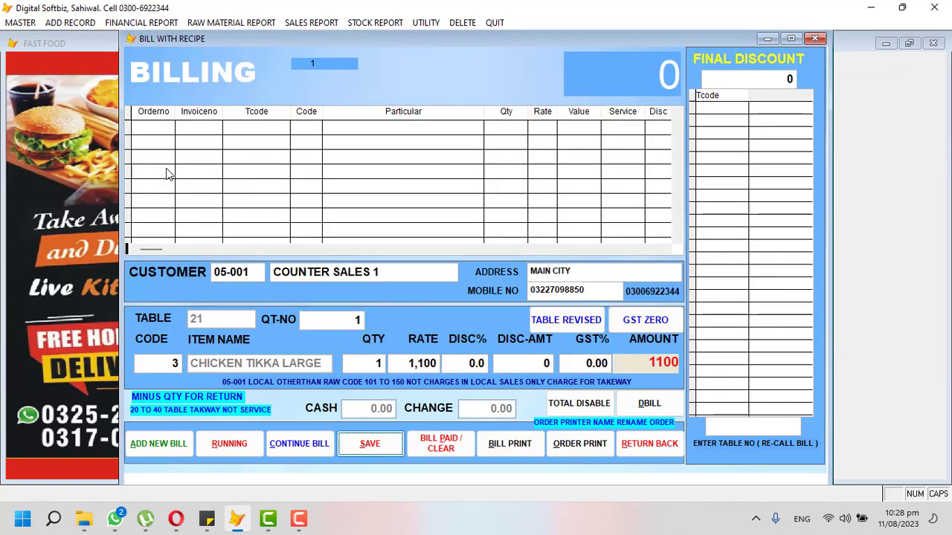
key(Return)
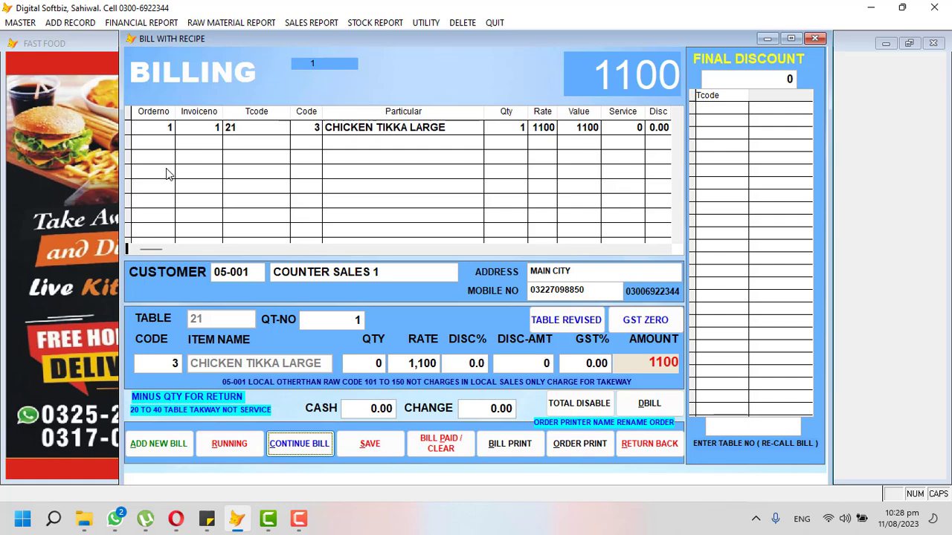
Add two Regular Drinks, bringing the bill total to 1200.
key(Return)
key(Return)
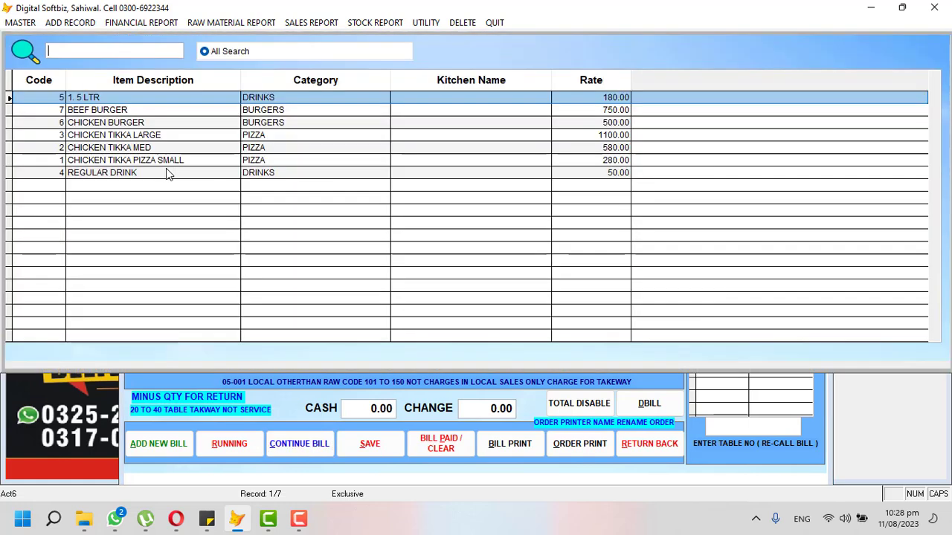
key(Down)
key(Down)
key(Down)
key(Down)
key(Down)
key(Down)
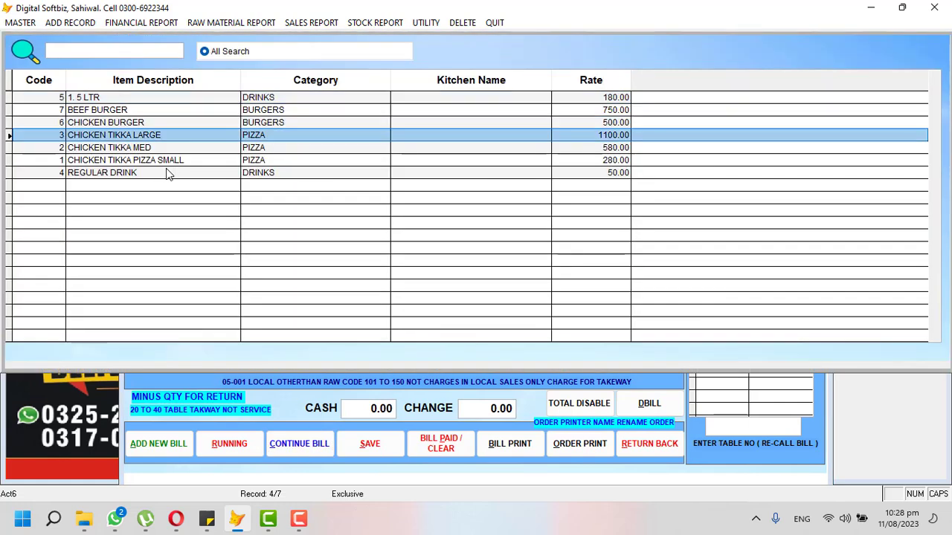
key(Return)
text(2)
key(Return)
key(Return)
key(Return)
key(Return)
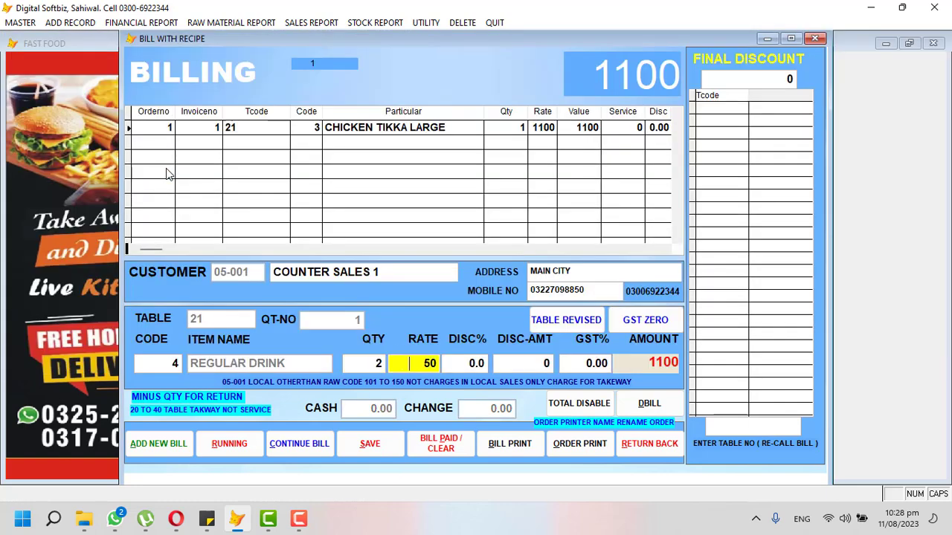
key(Return)
key(Return)
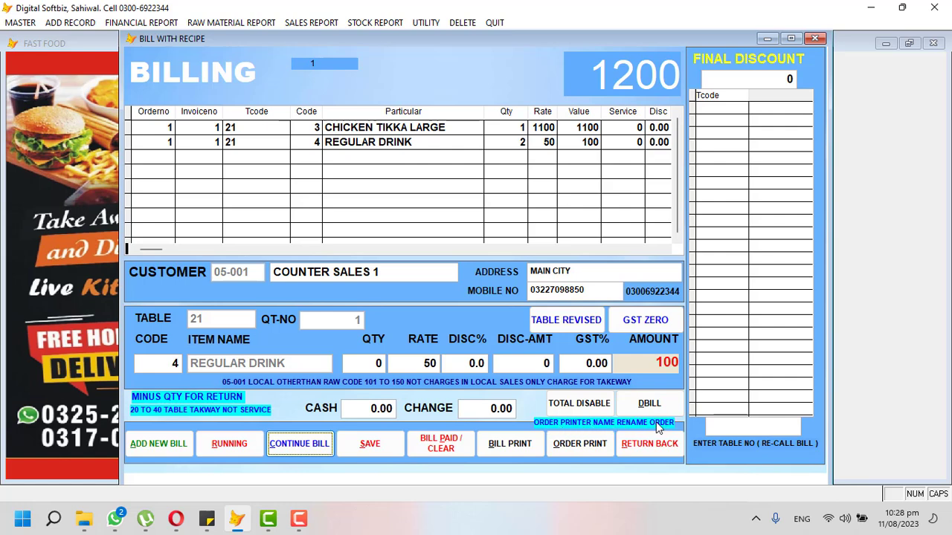
click(579, 444)
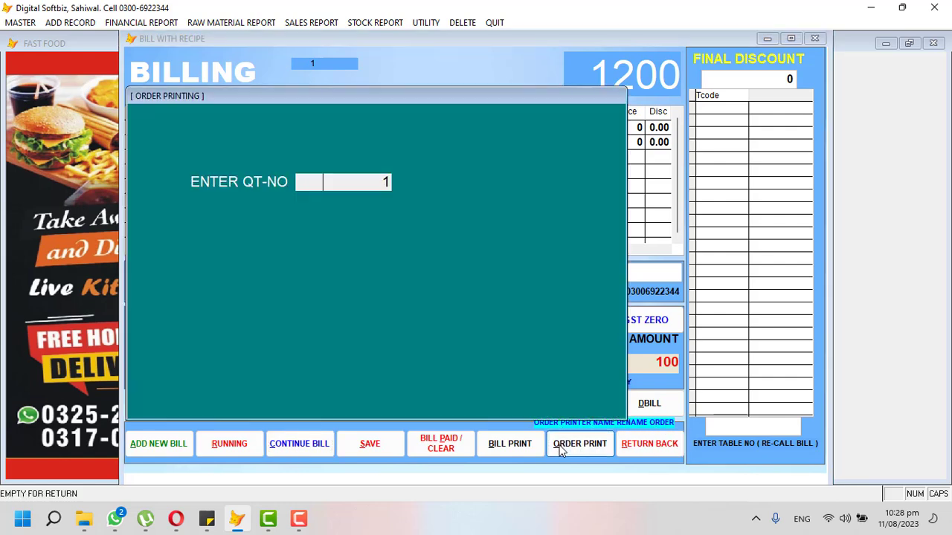
key(Return)
click(505, 295)
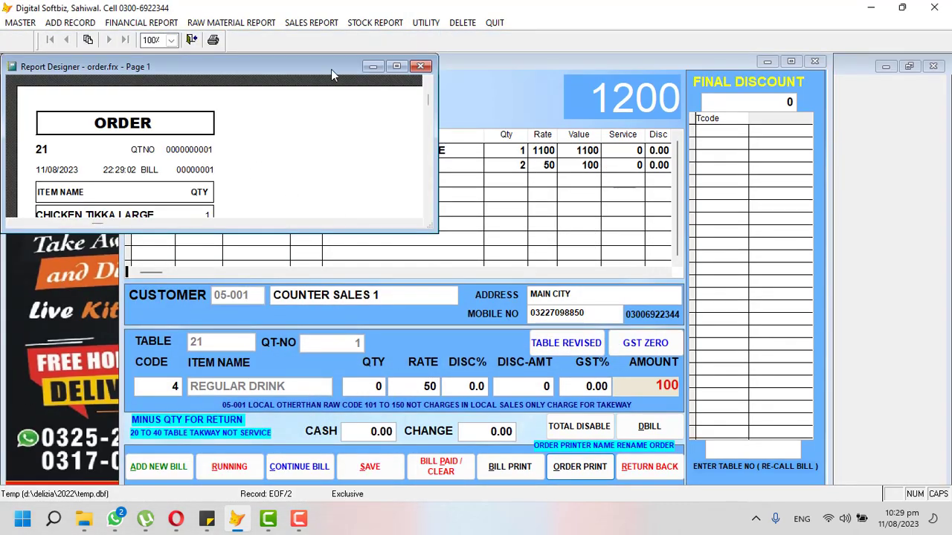
click(396, 66)
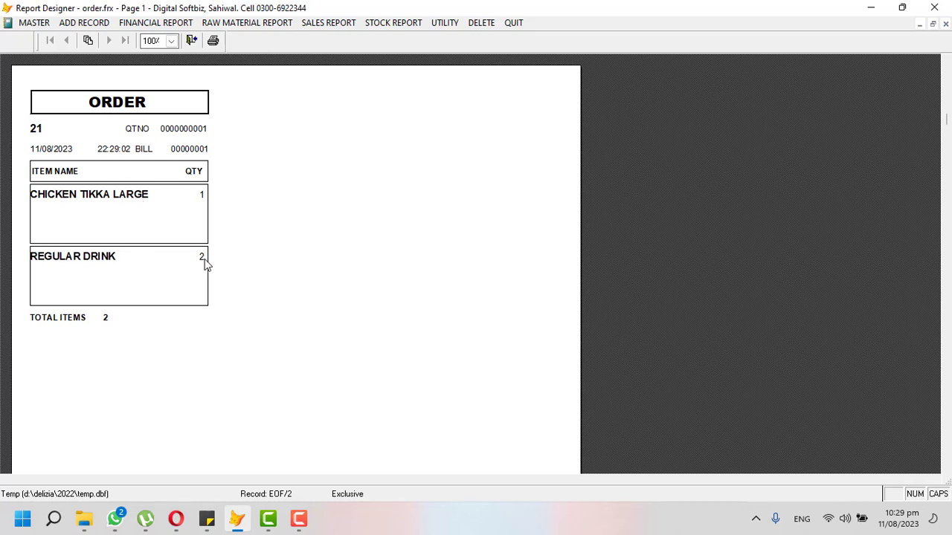
key(Escape)
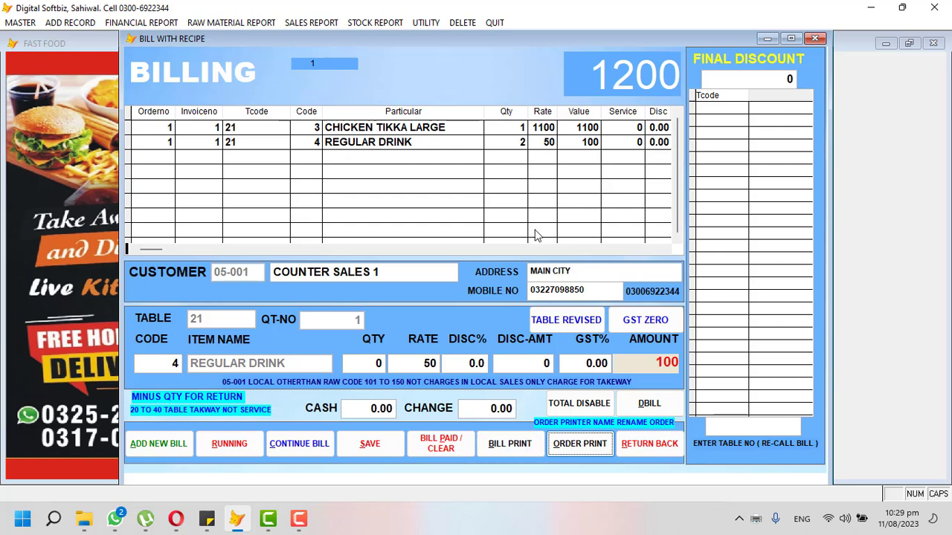
Hold table 21's bill and enter a new table T1 bill for two Beef Burgers.
click(167, 438)
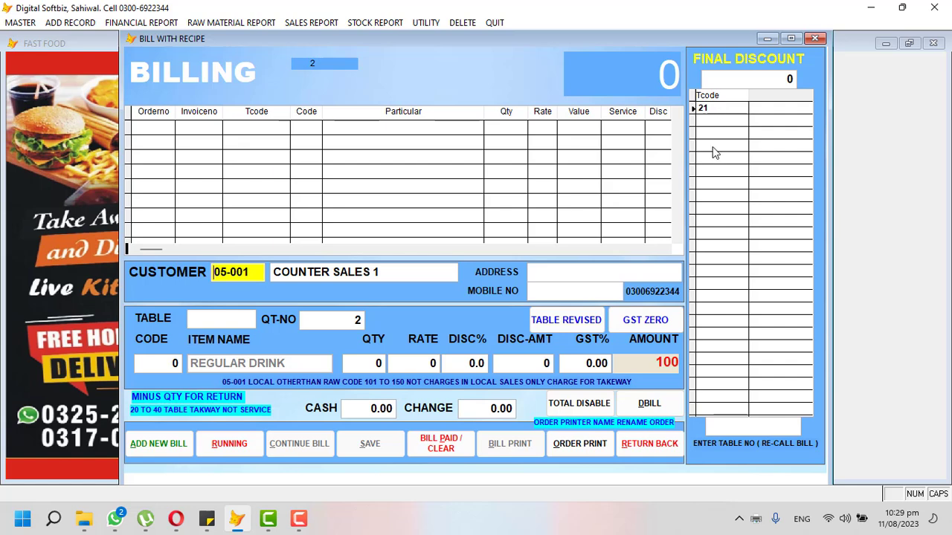
key(Return)
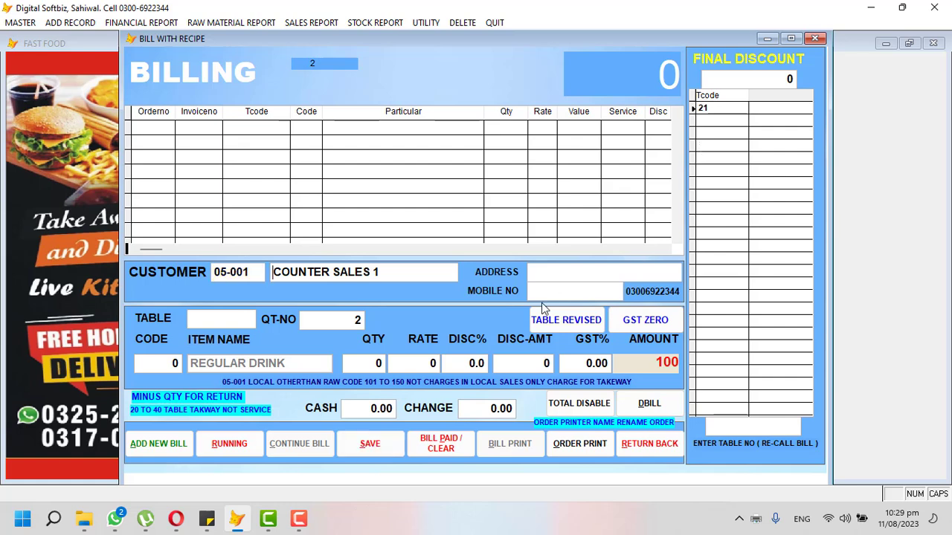
key(Return)
text(T1)
key(Return)
key(Return)
key(Return)
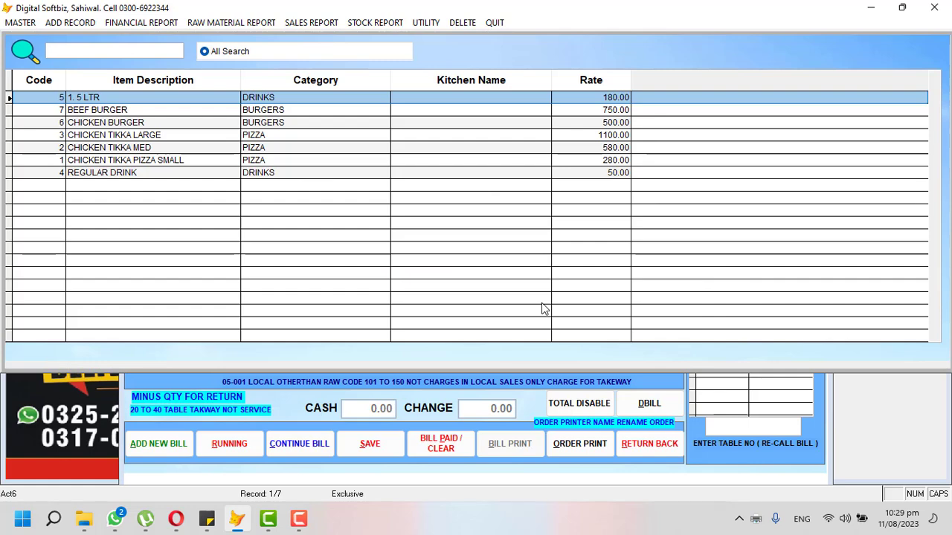
key(Down)
key(Return)
text(2)
key(Return)
key(Return)
key(Return)
key(Return)
key(Return)
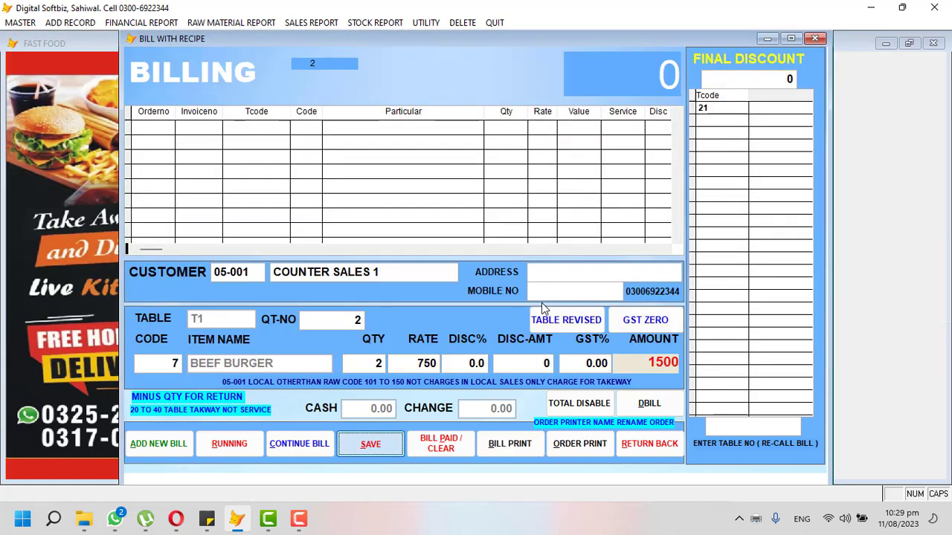
key(Return)
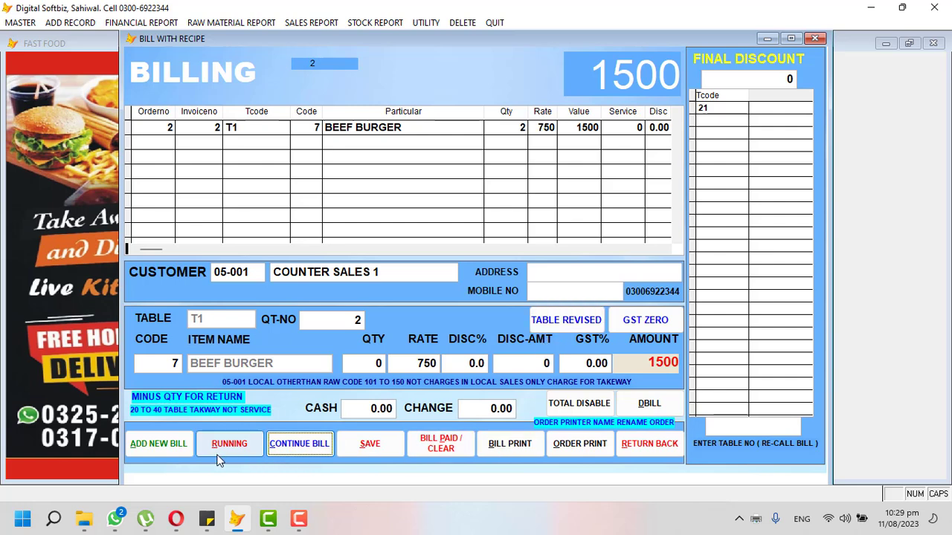
Hold the T1 bill, start bill 3, and begin recalling a table's bill.
click(157, 446)
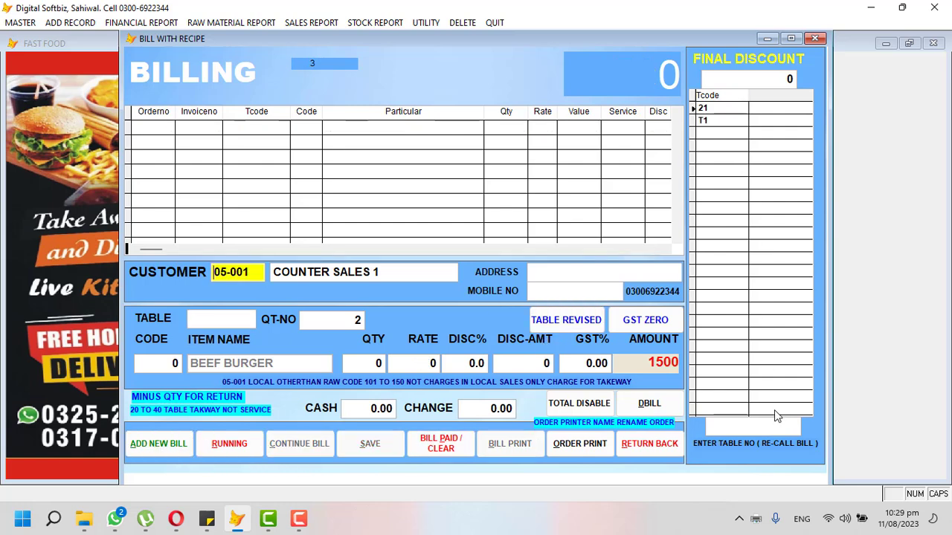
key(F10)
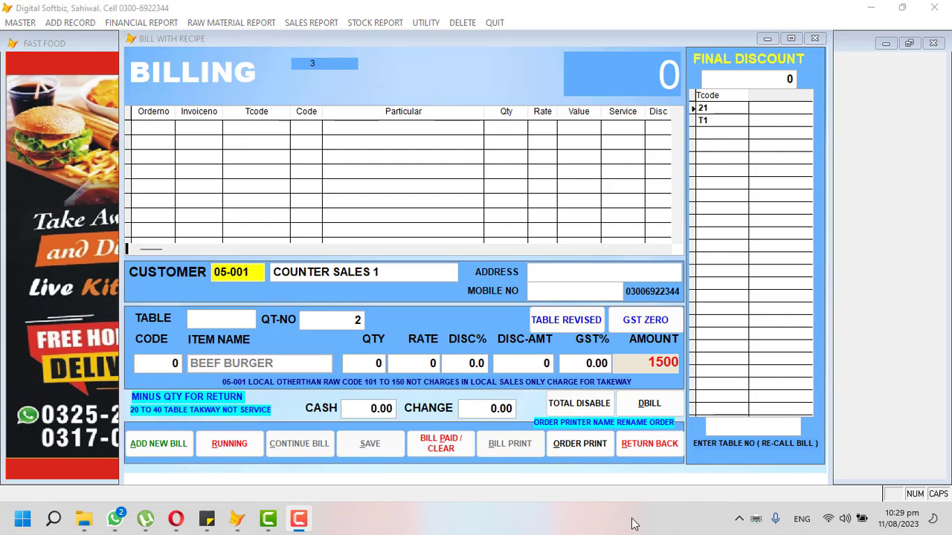
click(724, 430)
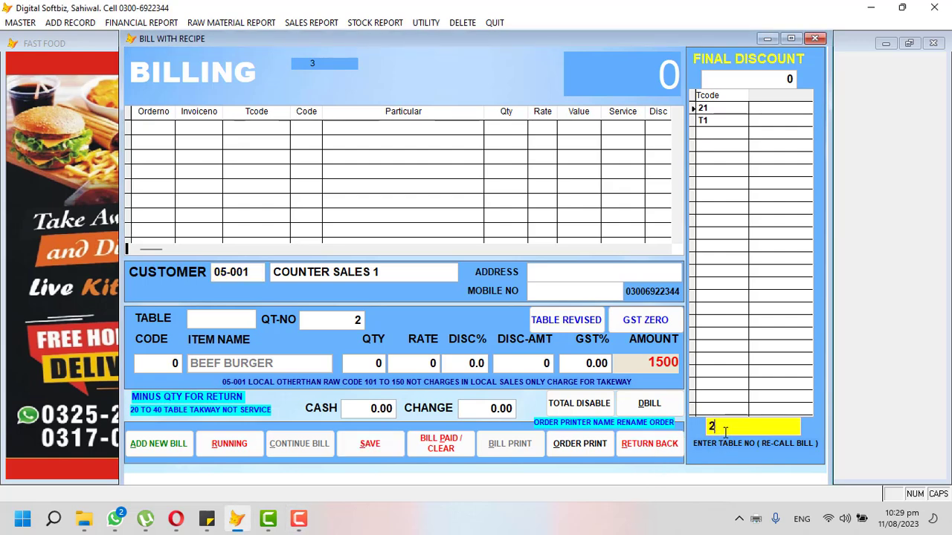
Recall table 21's bill and preview its cash memo totalling 1277.
text(21)
key(Return)
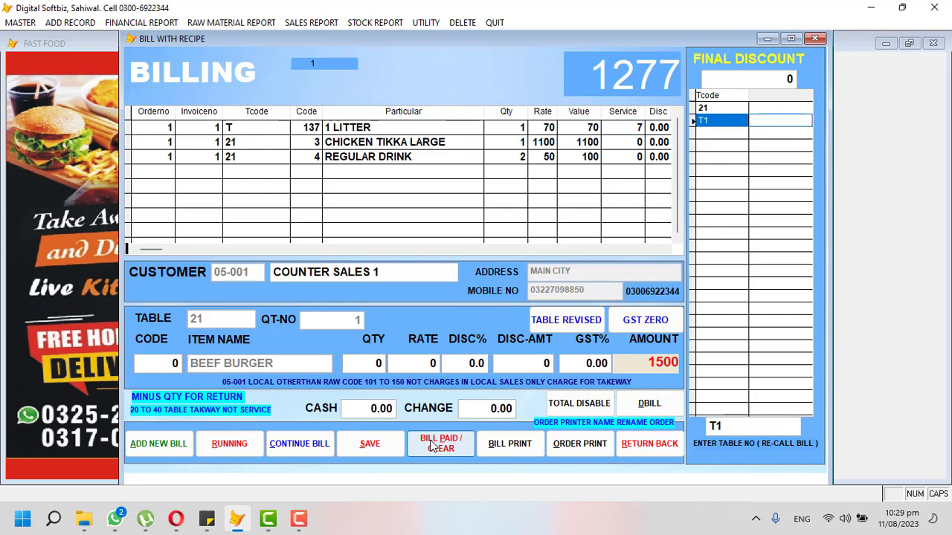
click(506, 443)
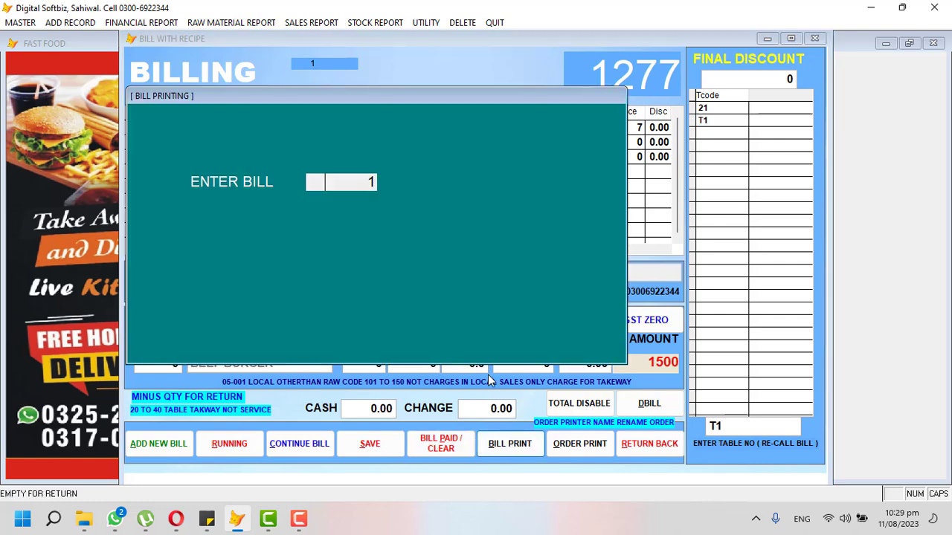
key(Return)
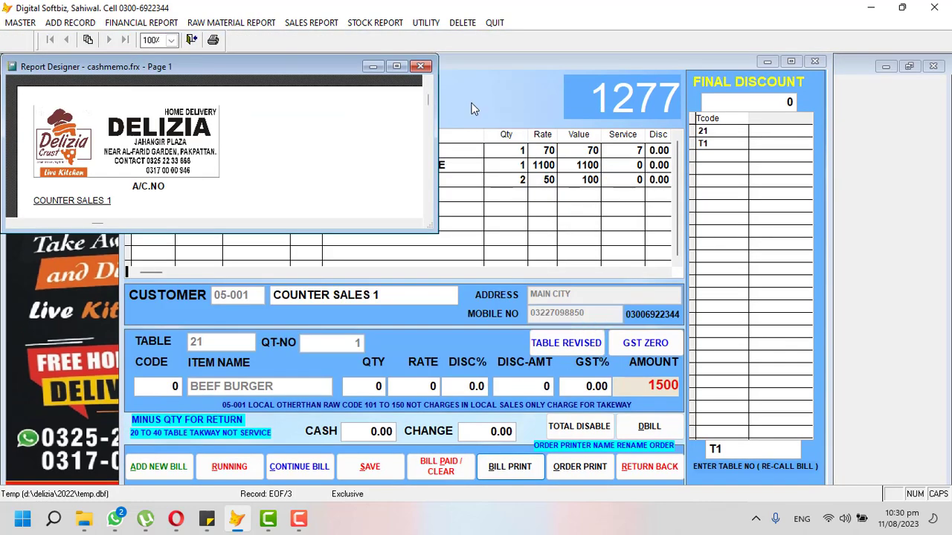
click(397, 69)
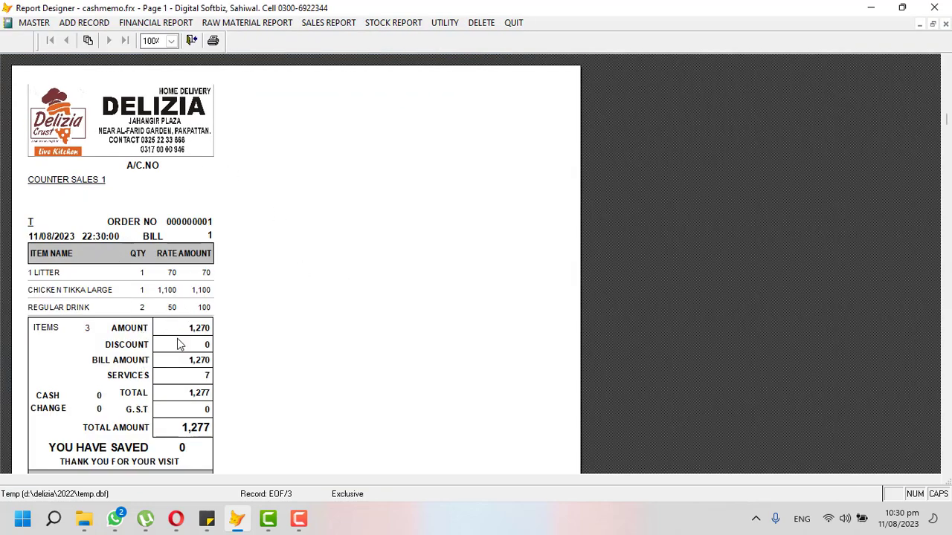
key(Escape)
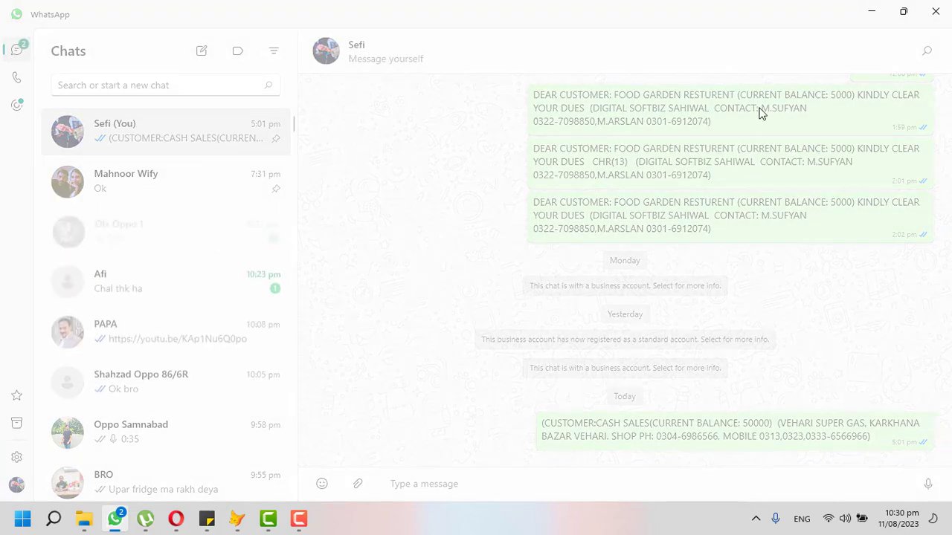
click(871, 11)
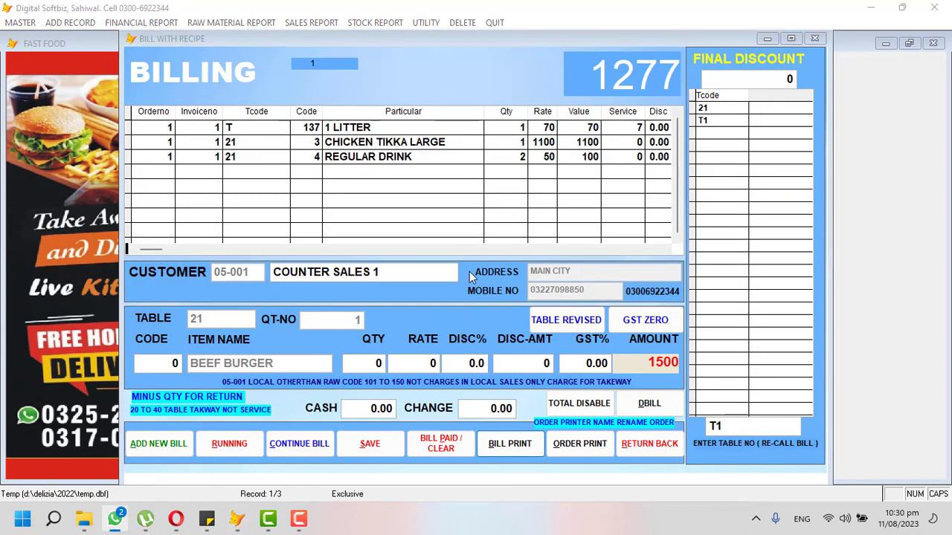
click(444, 440)
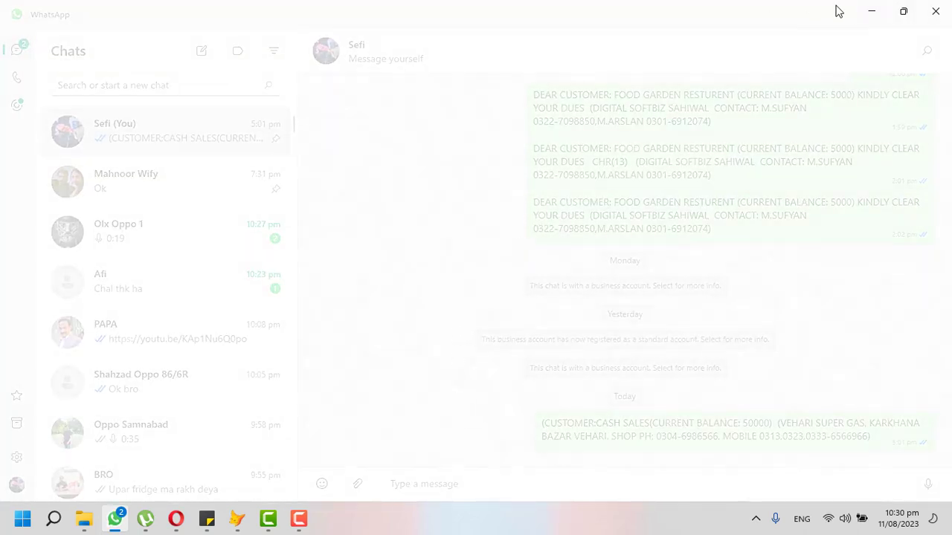
click(870, 12)
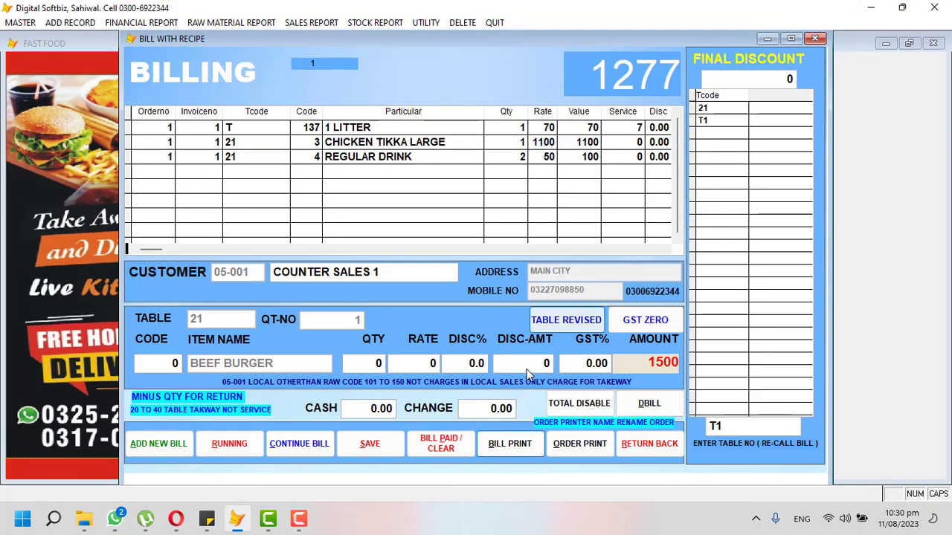
Mark the table 21 and T1 bills as paid and cleared, then close billing.
click(459, 449)
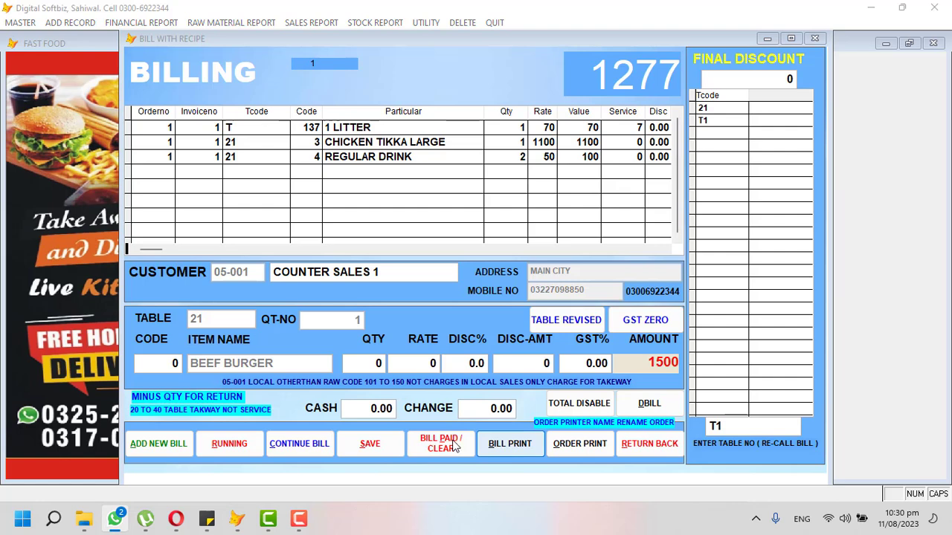
click(455, 448)
click(726, 110)
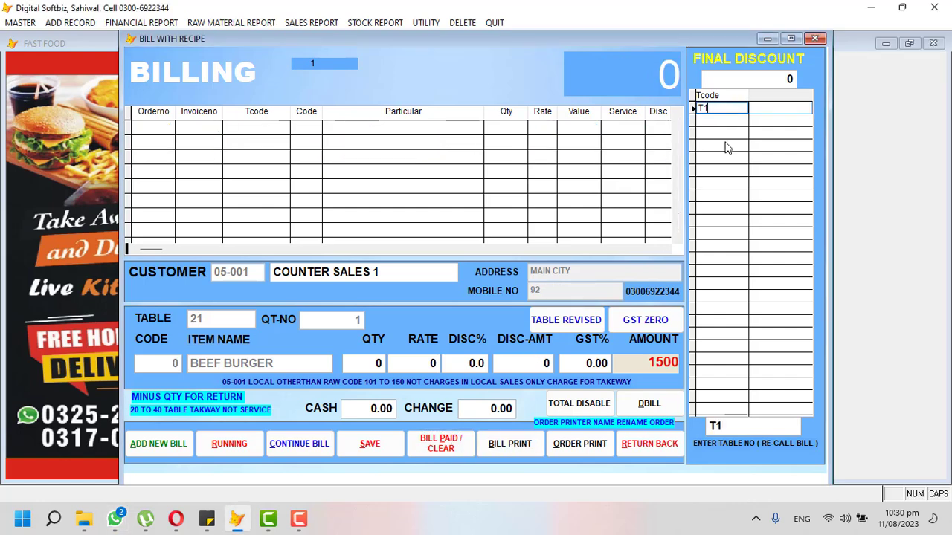
click(705, 288)
click(732, 424)
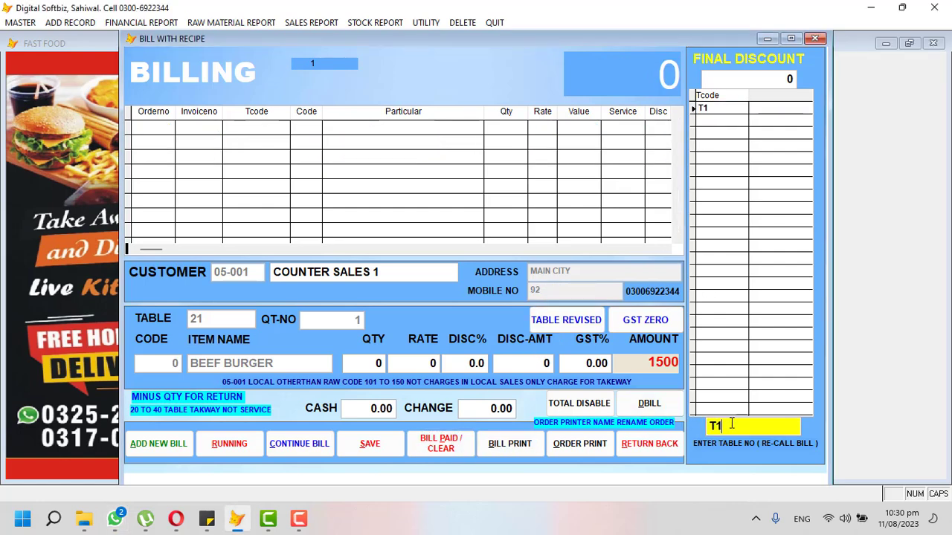
key(Return)
click(443, 443)
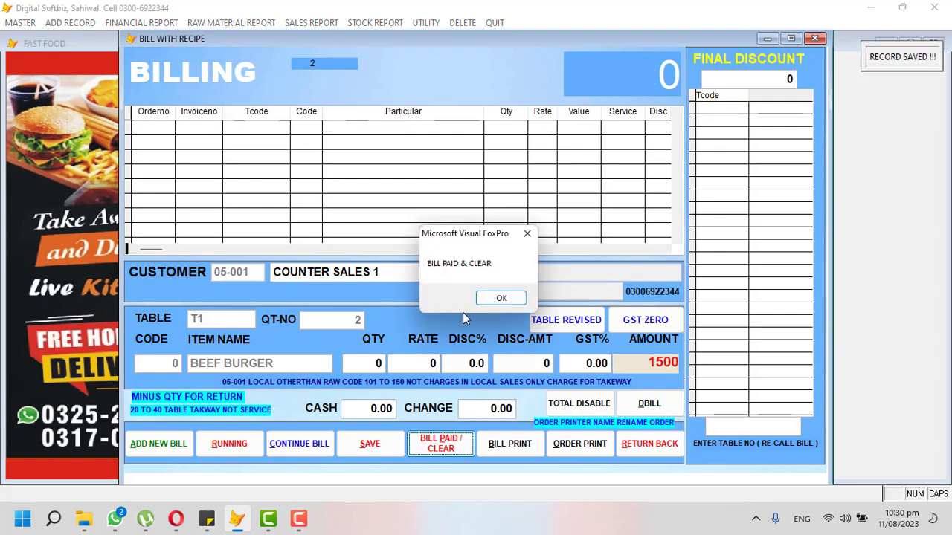
click(502, 299)
click(639, 445)
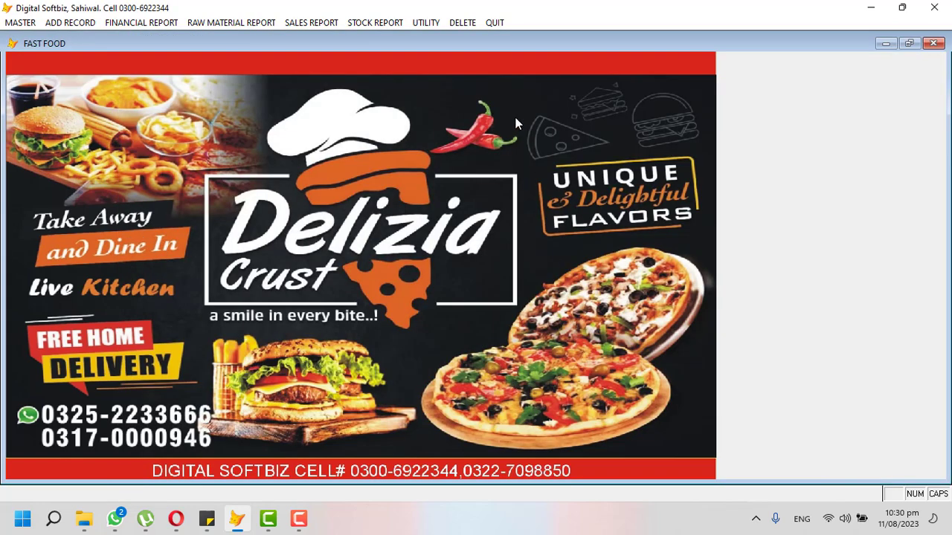
Transfer the counter sales data into the main program.
click(426, 23)
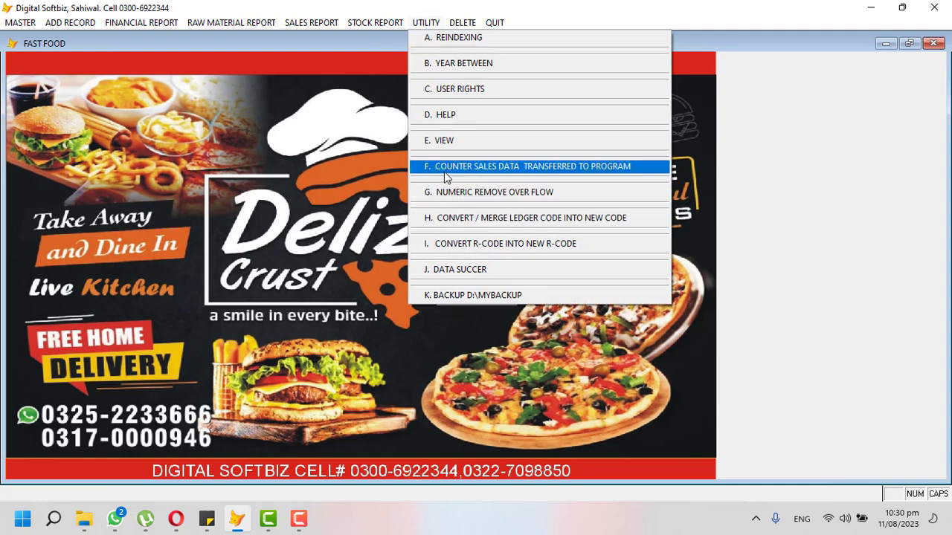
click(525, 173)
click(543, 300)
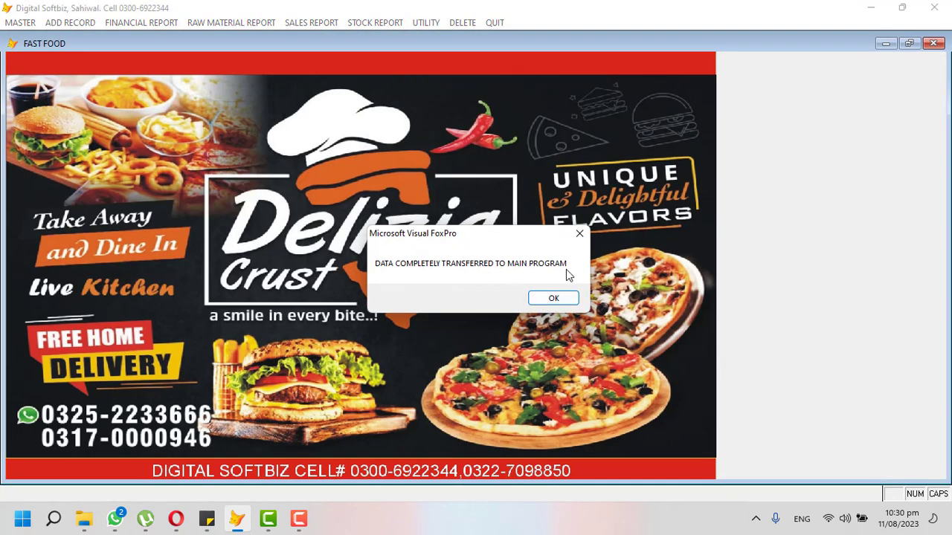
click(554, 300)
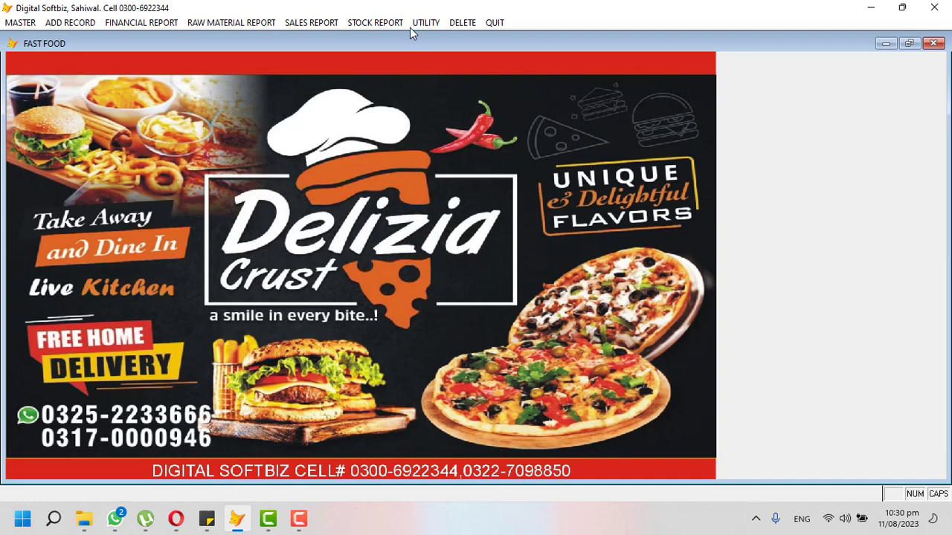
Preview the item-wise sales summary in thermal format.
click(327, 23)
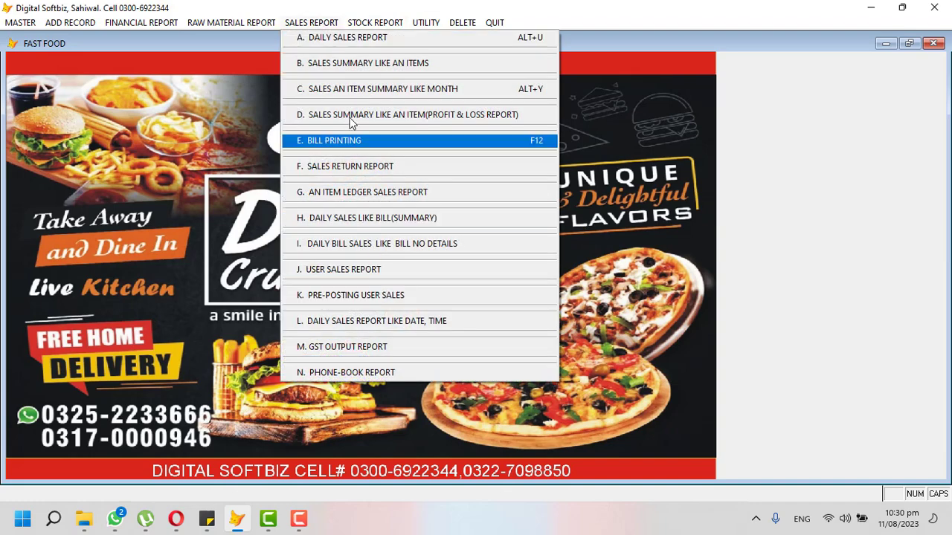
click(350, 64)
text(110)
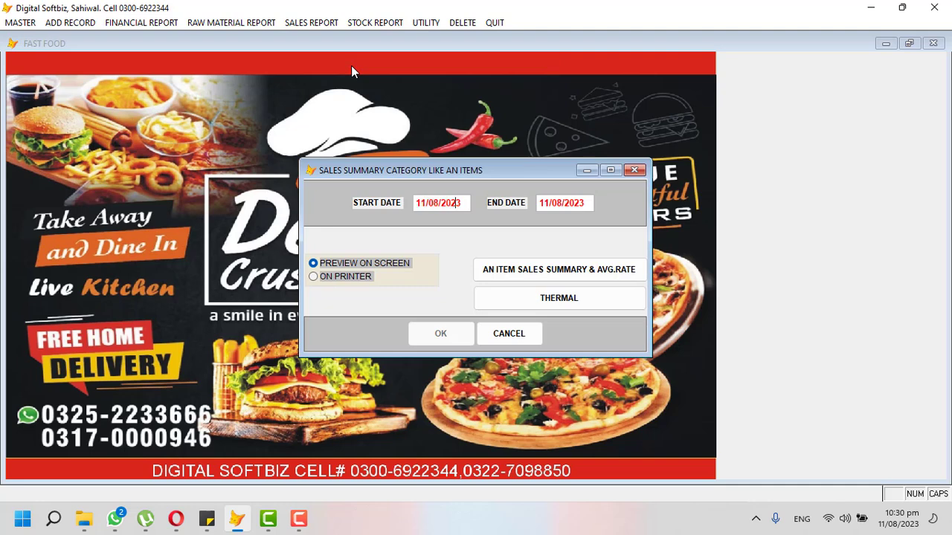
key(Return)
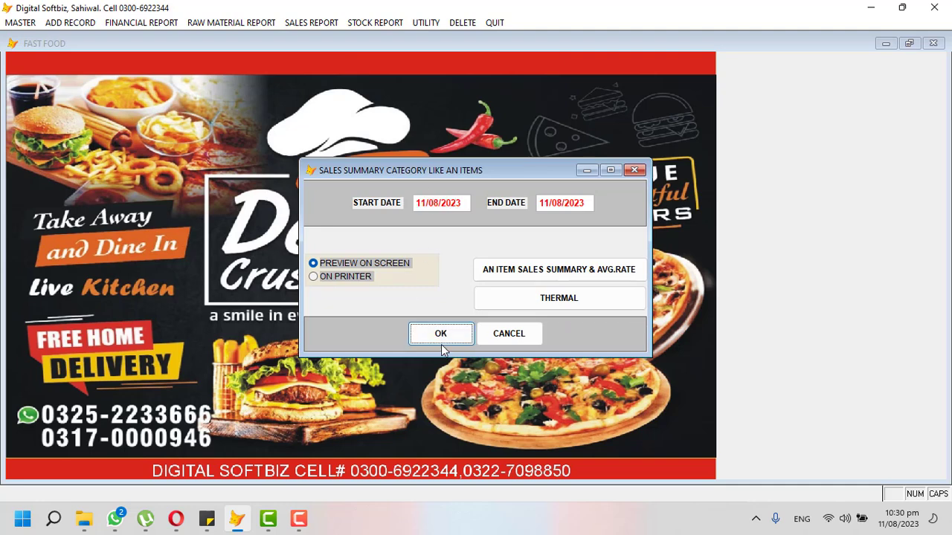
click(557, 299)
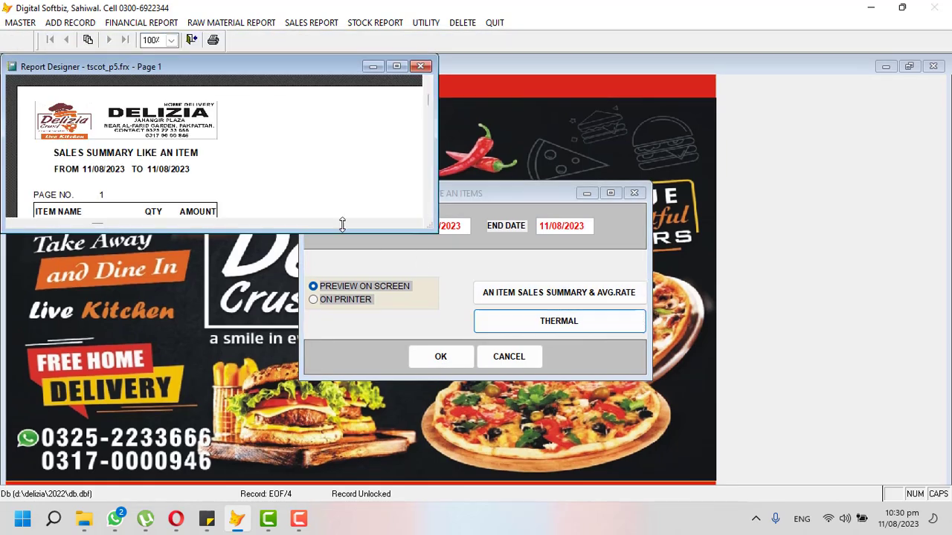
click(399, 67)
scroll(191, 237, down, 1)
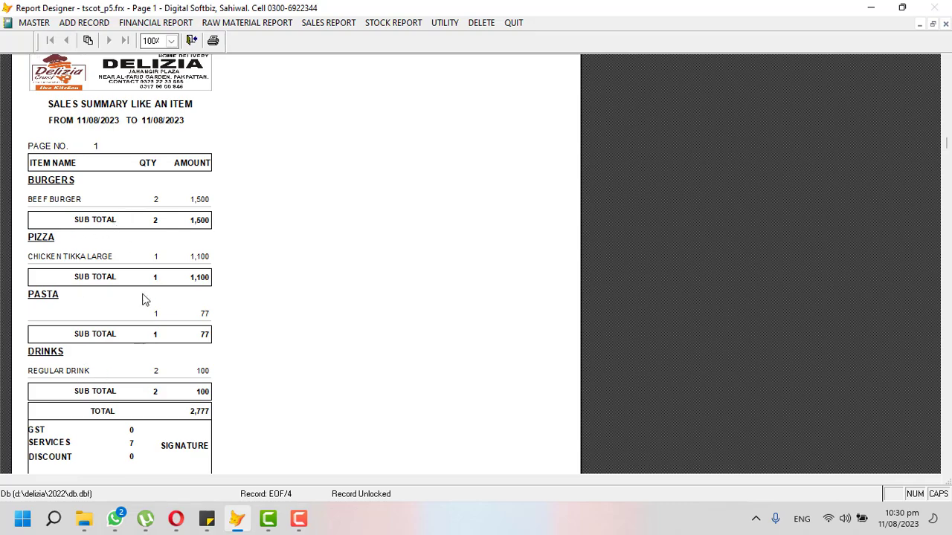
key(Escape)
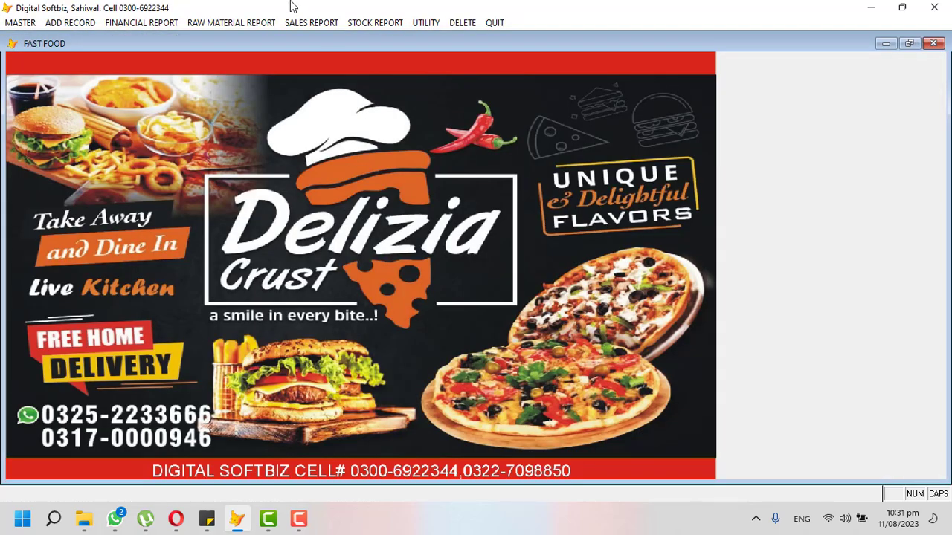
Preview the daily bill-wise sales summary for 11/08/2023, totalling 2,777.
click(310, 22)
click(357, 222)
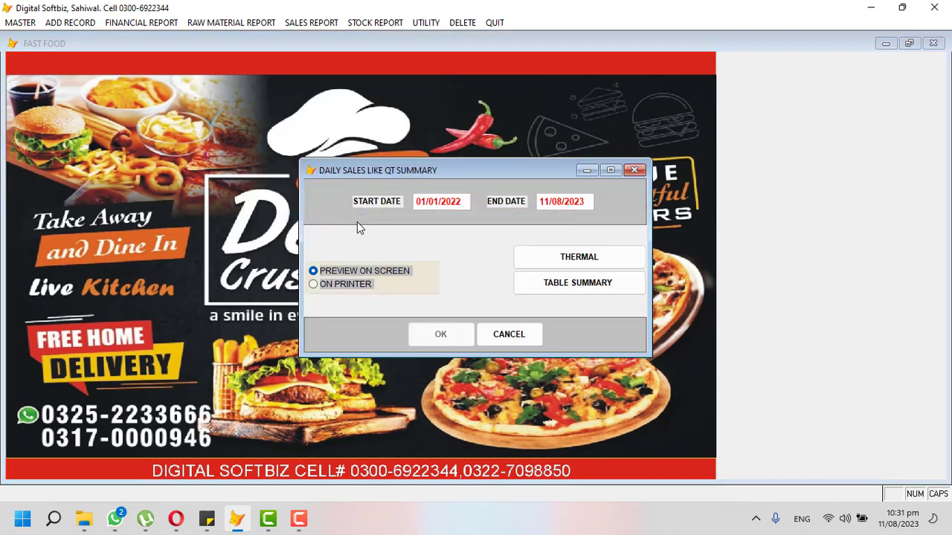
key(BackSpace)
key(BackSpace)
text(1108202)
key(Return)
click(588, 262)
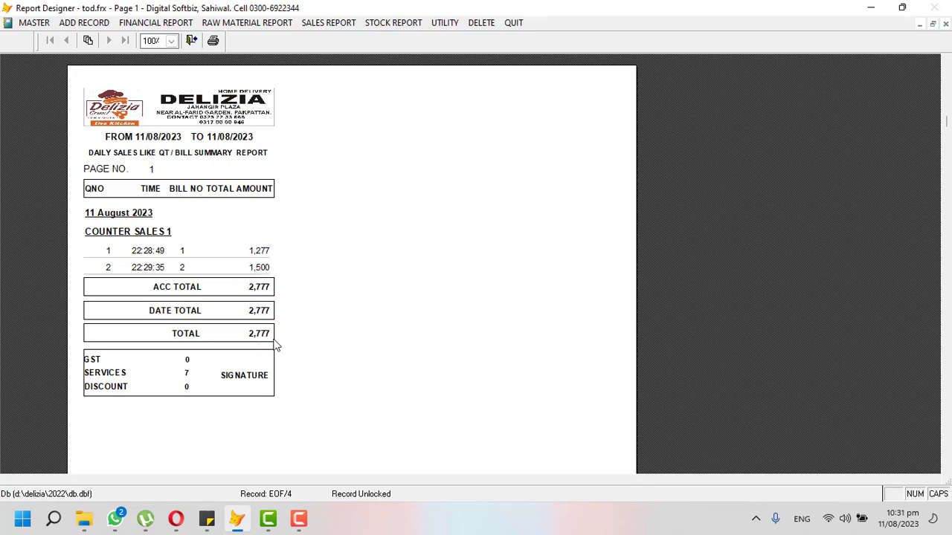
key(Escape)
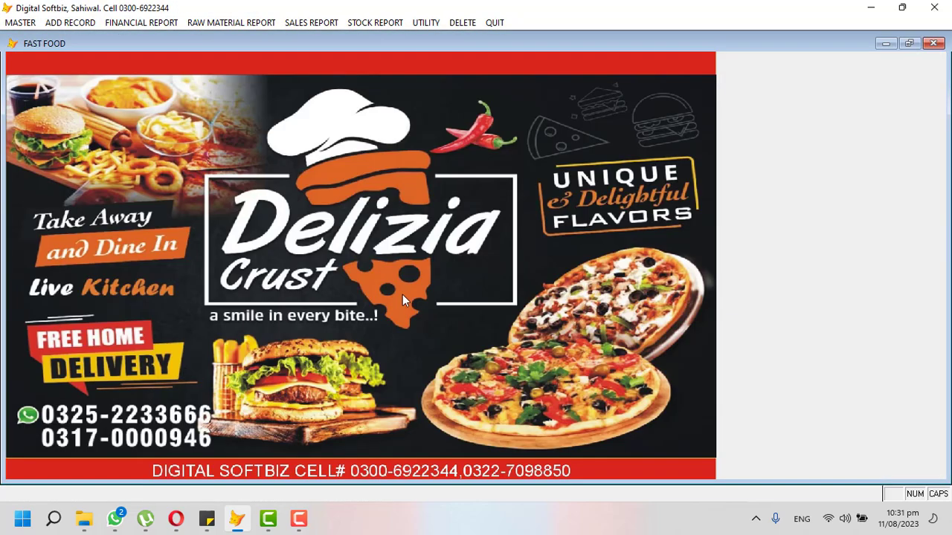
Reindex the data files, dismissing the close-all-users warning.
click(370, 23)
mouse_move(417, 25)
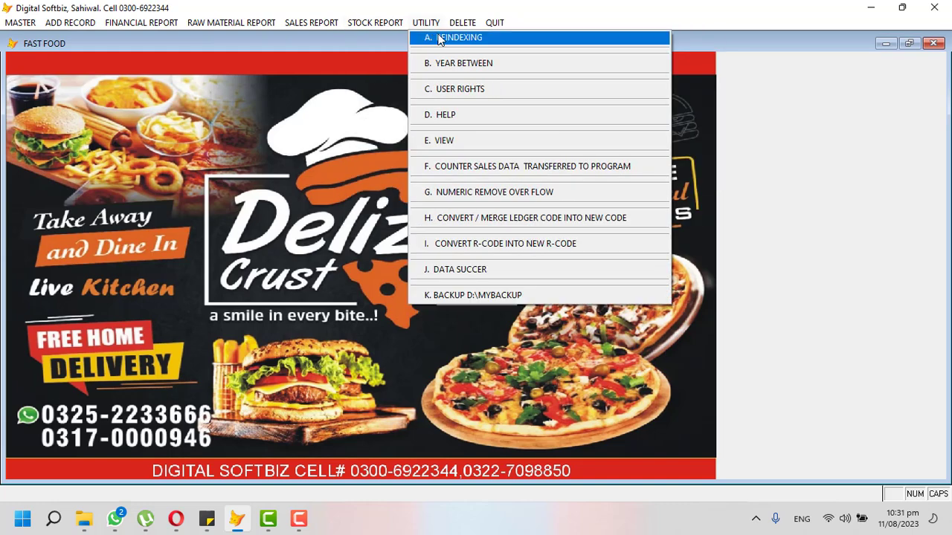
click(438, 37)
click(499, 302)
Preview the raw material stock in hand report.
click(376, 24)
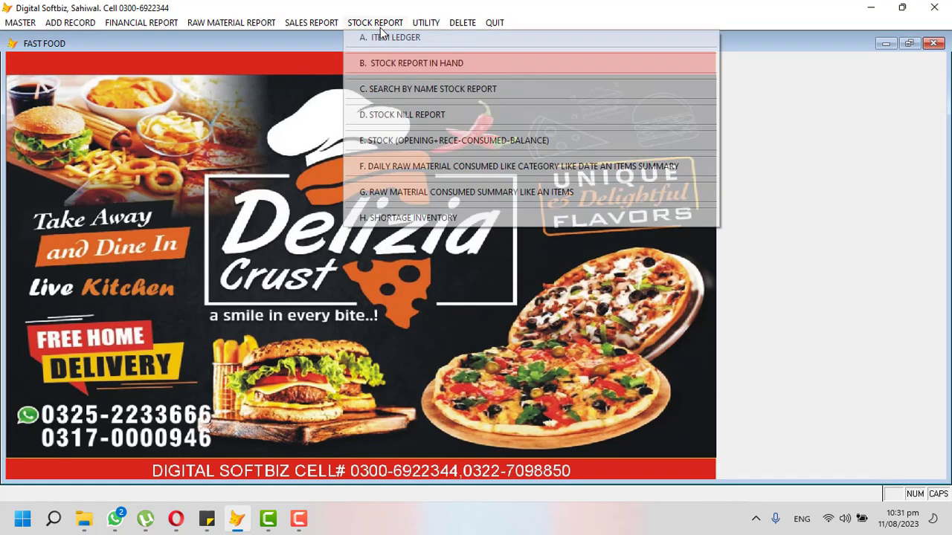
click(416, 65)
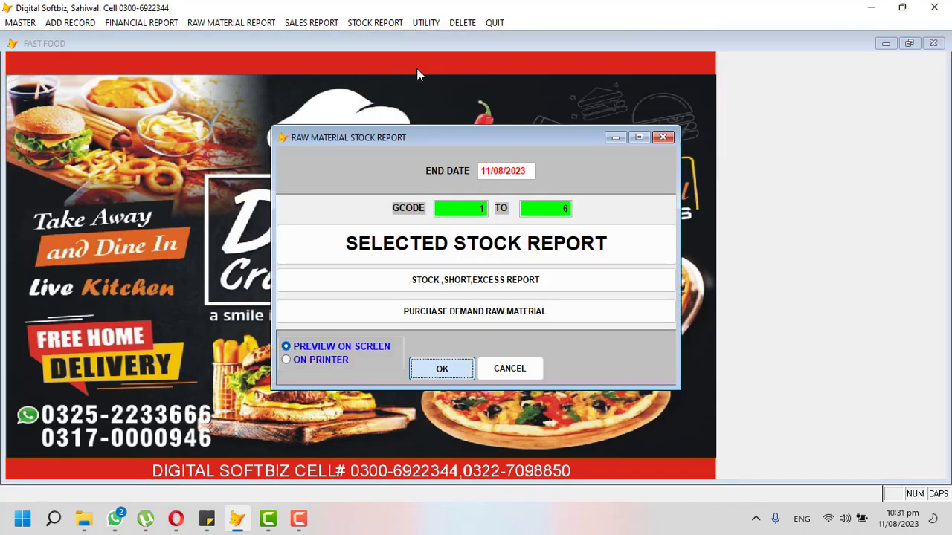
key(Return)
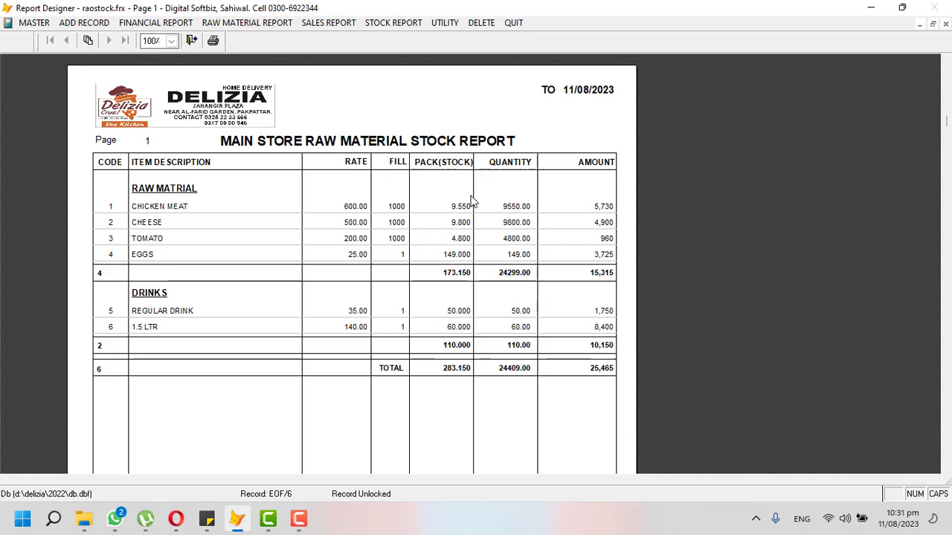
key(Escape)
Preview the raw material consumed summary for 11/08/2023, showing Chicken Tikka Large at 435.
click(359, 23)
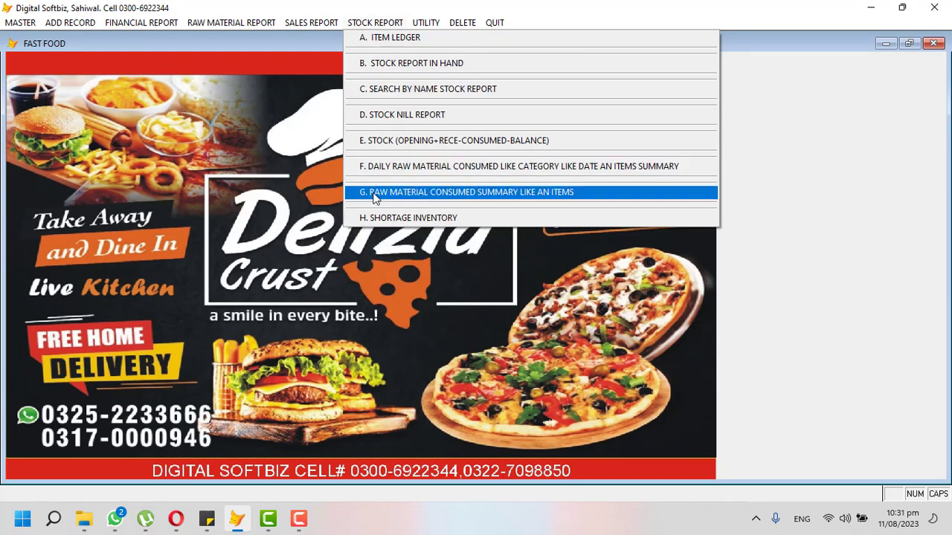
click(517, 192)
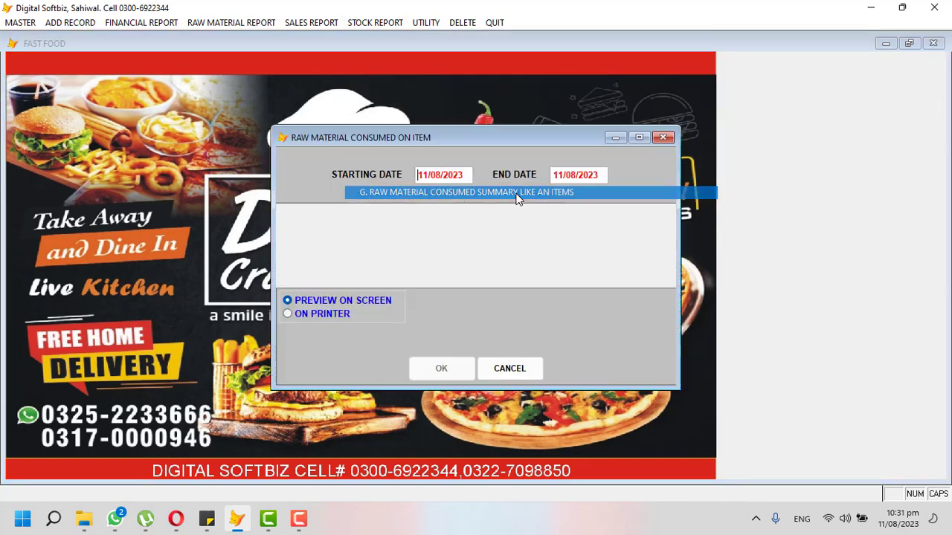
key(Return)
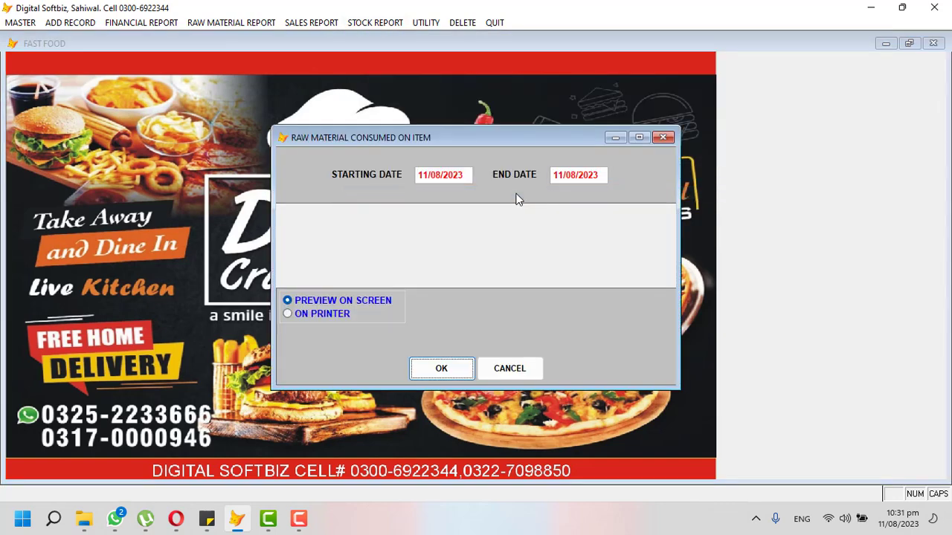
key(Return)
click(393, 66)
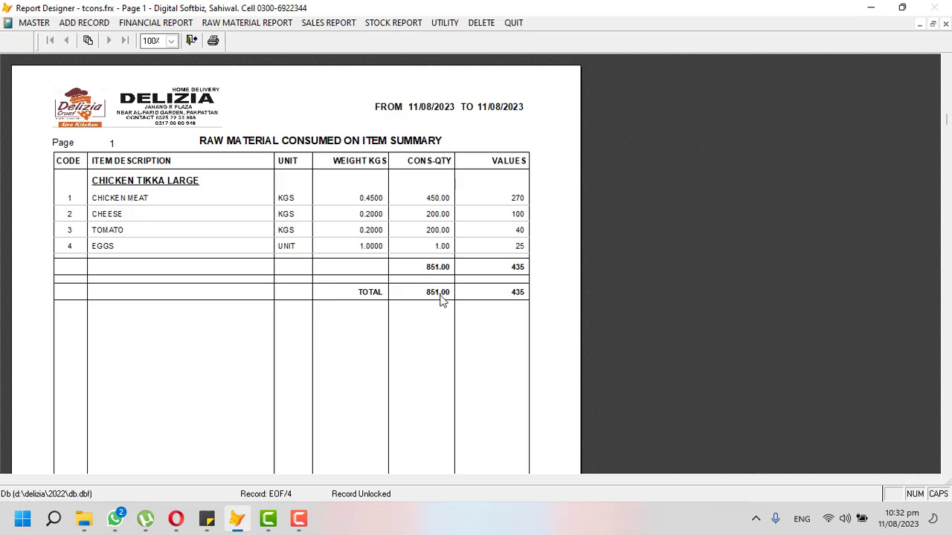
key(Escape)
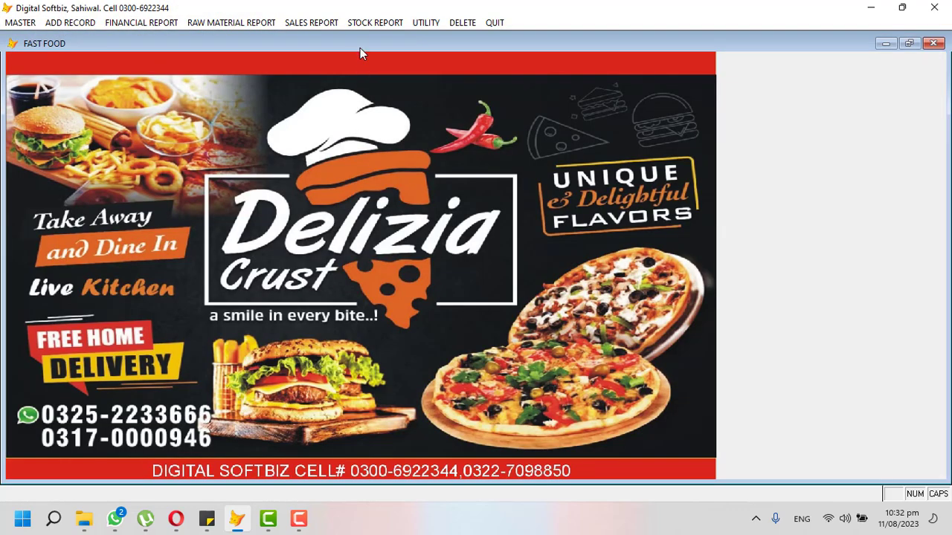
Start a new raw material purchase bill for the meat supplier.
click(375, 22)
mouse_move(67, 28)
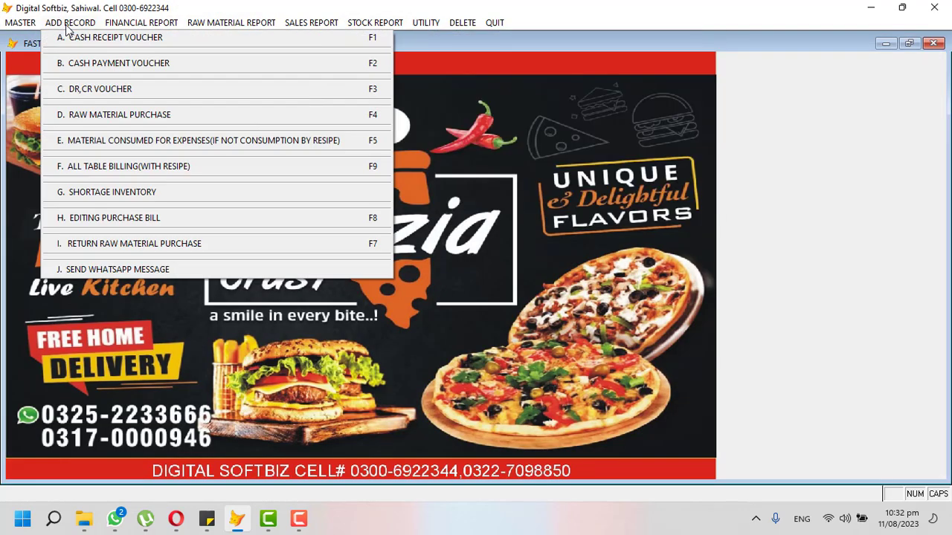
click(122, 116)
key(Return)
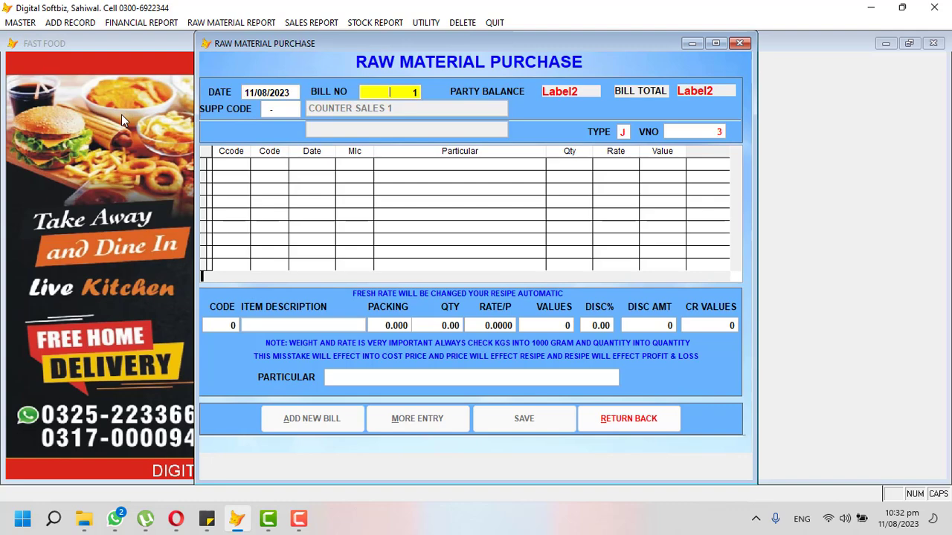
key(Return)
text(IMR)
key(Return)
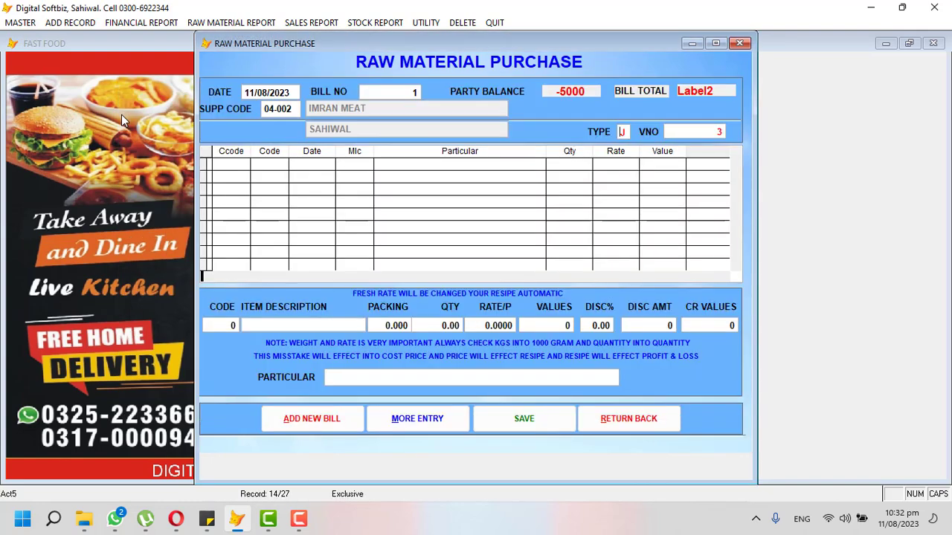
Add CHICKEN MEAT with packing 10 at rate 610, totalling 6100, and save the bill.
key(Return)
key(Return)
text(CHI)
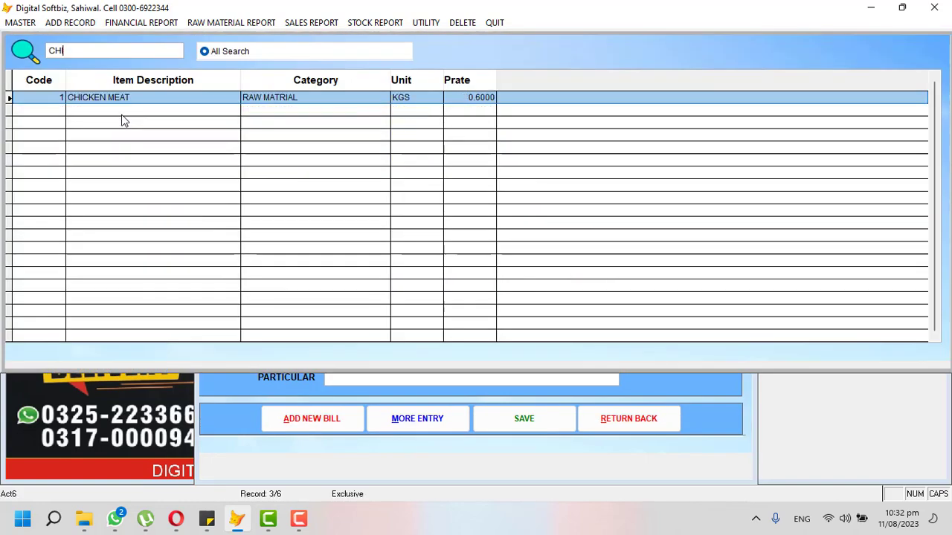
key(Return)
text(5)
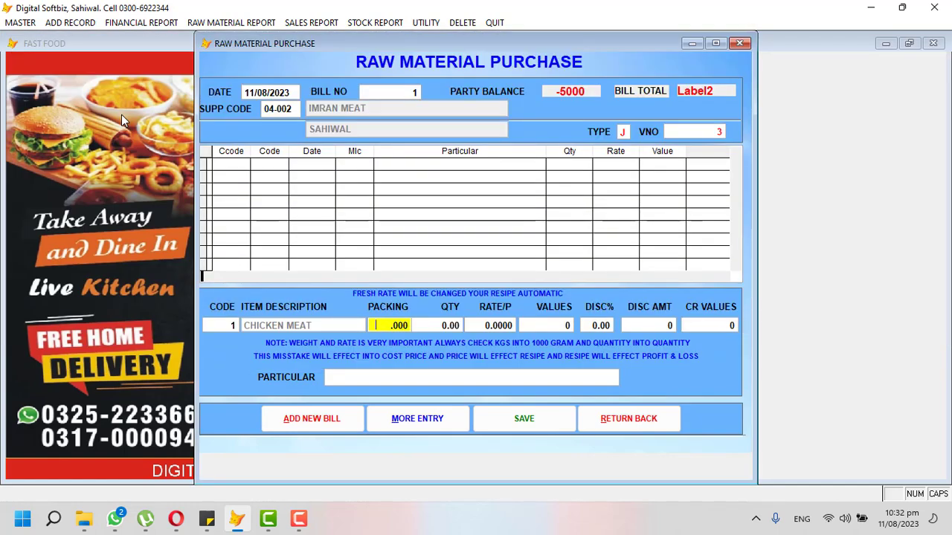
text(0)
key(Return)
key(Return)
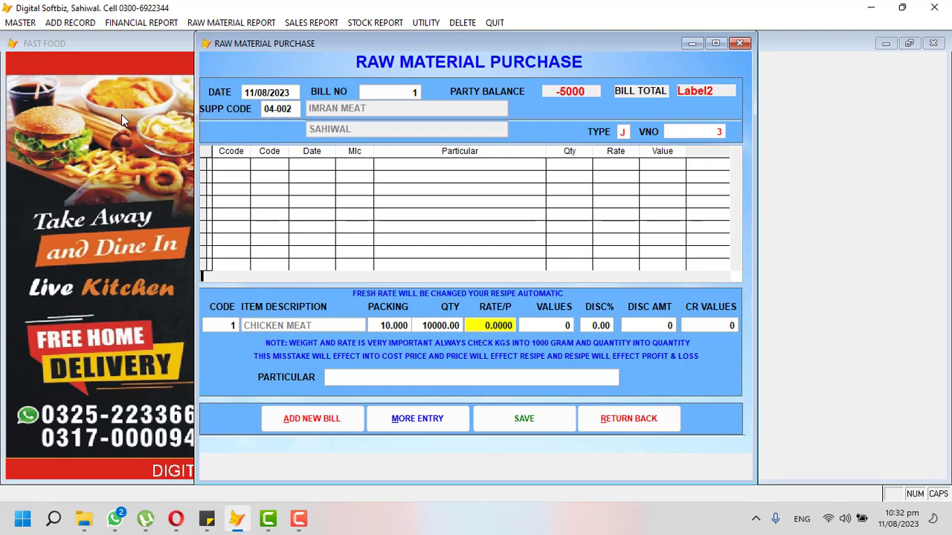
key(Return)
key(Return)
key(Return)
key(Return)
key(Return)
key(Return)
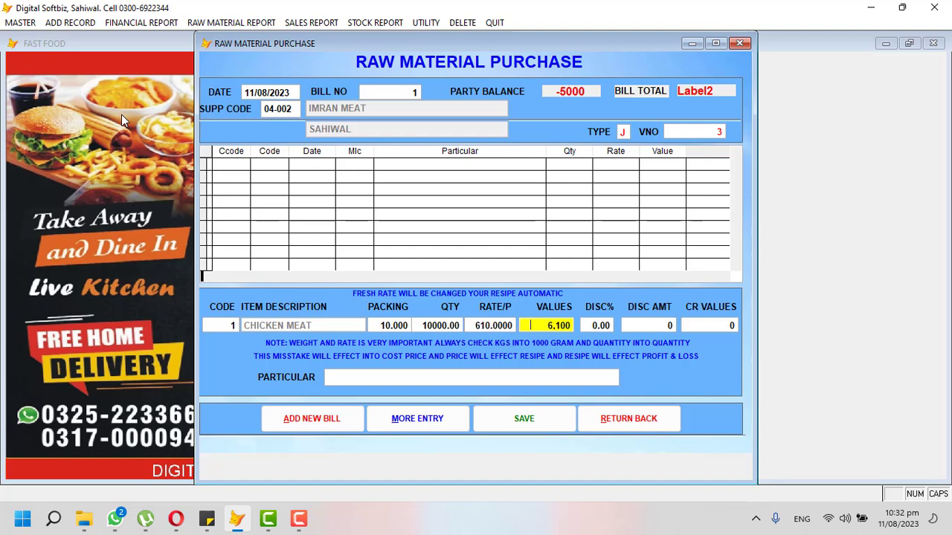
key(Return)
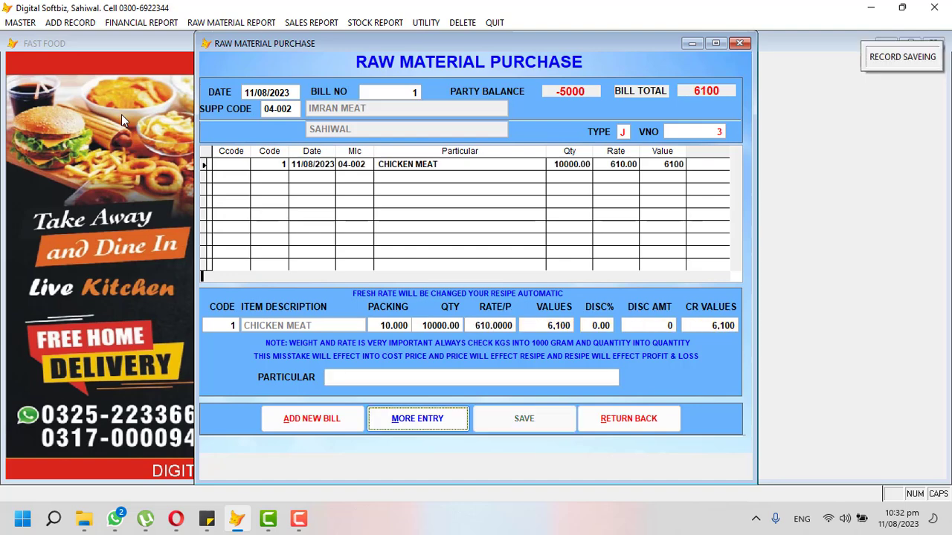
click(611, 421)
click(165, 24)
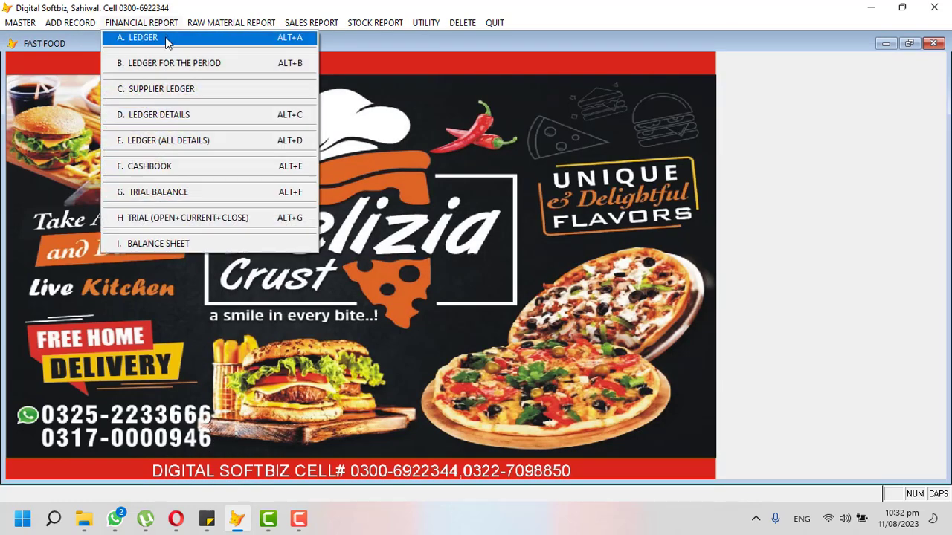
Preview the meat supplier's ledger showing the 6,100 purchase and 11,100 CR balance, then open the Daily Purchase Report.
click(168, 37)
key(Return)
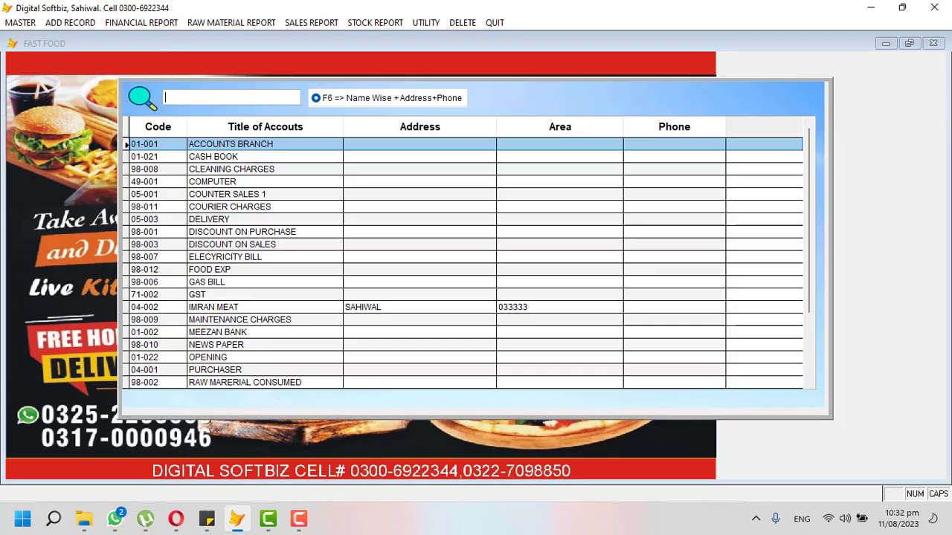
text(IMR)
key(Return)
key(Return)
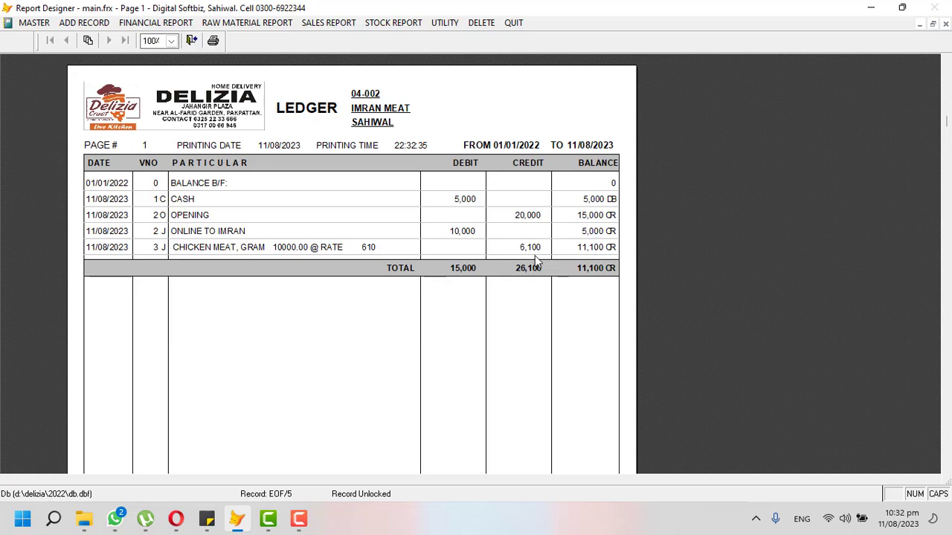
key(Escape)
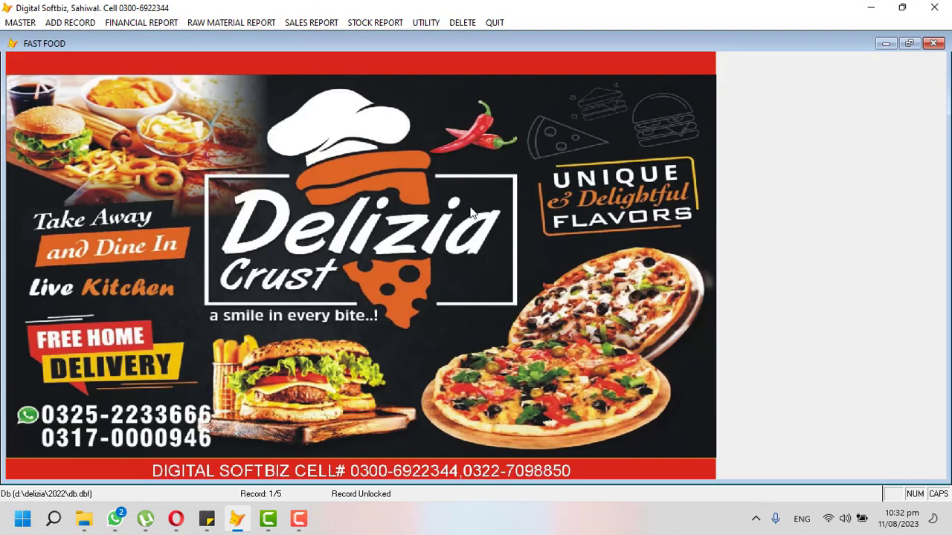
click(211, 27)
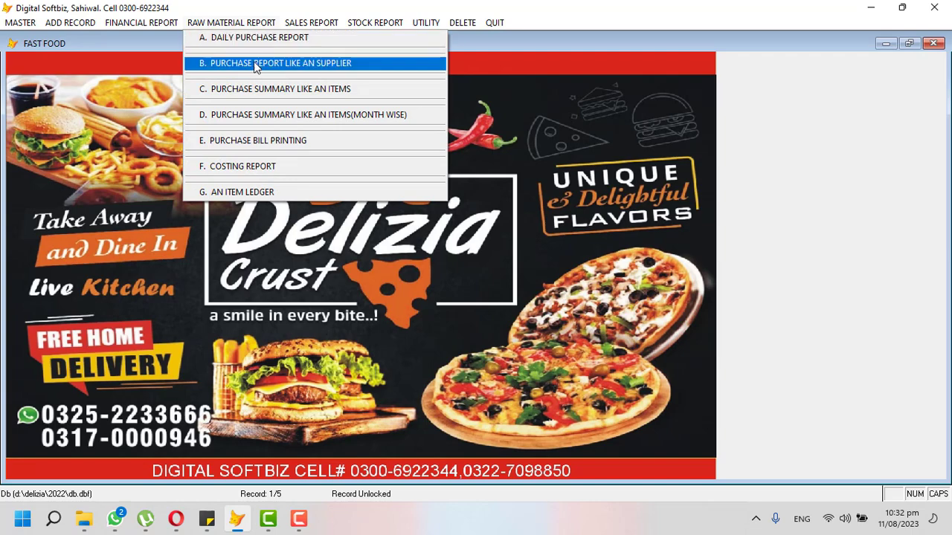
click(243, 40)
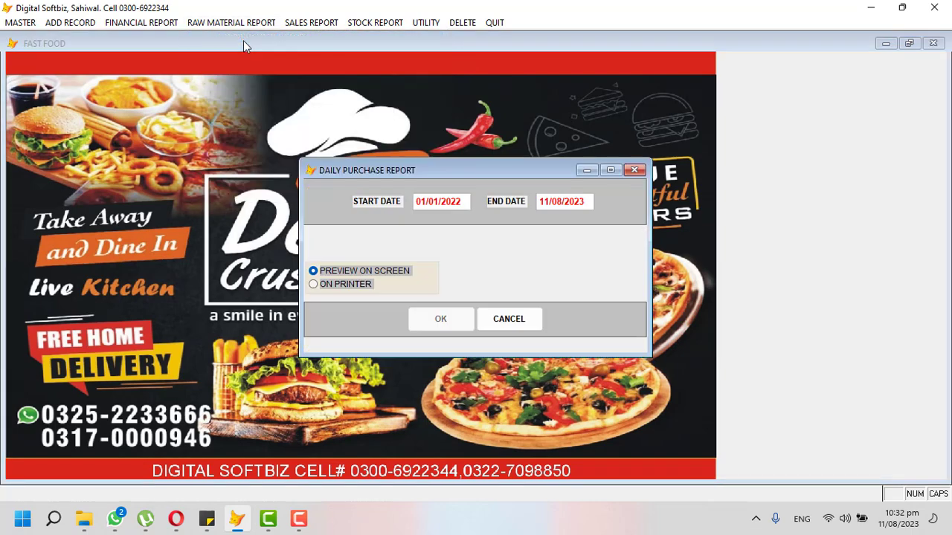
Preview the daily purchase report from 11/08/2023, totalling 32,000.
text(11/08/2023)
key(Return)
key(Return)
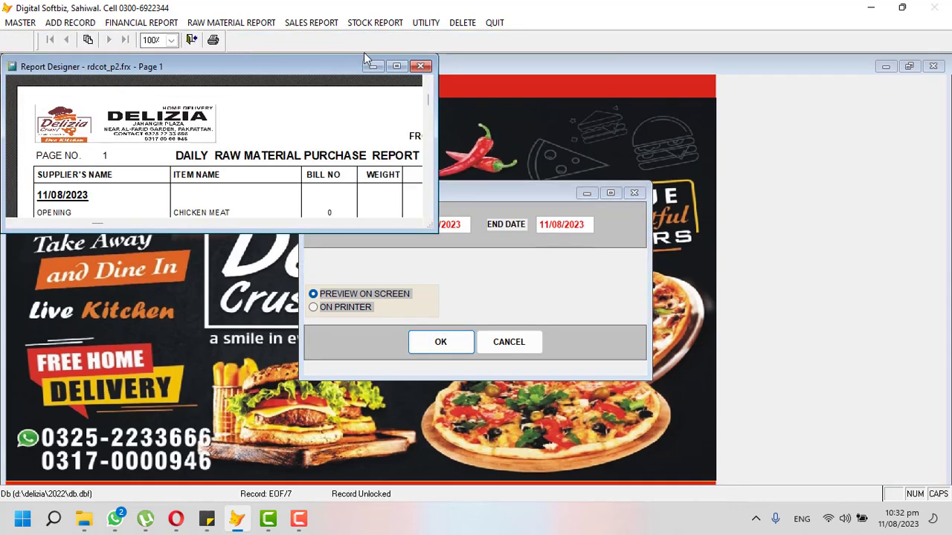
click(396, 66)
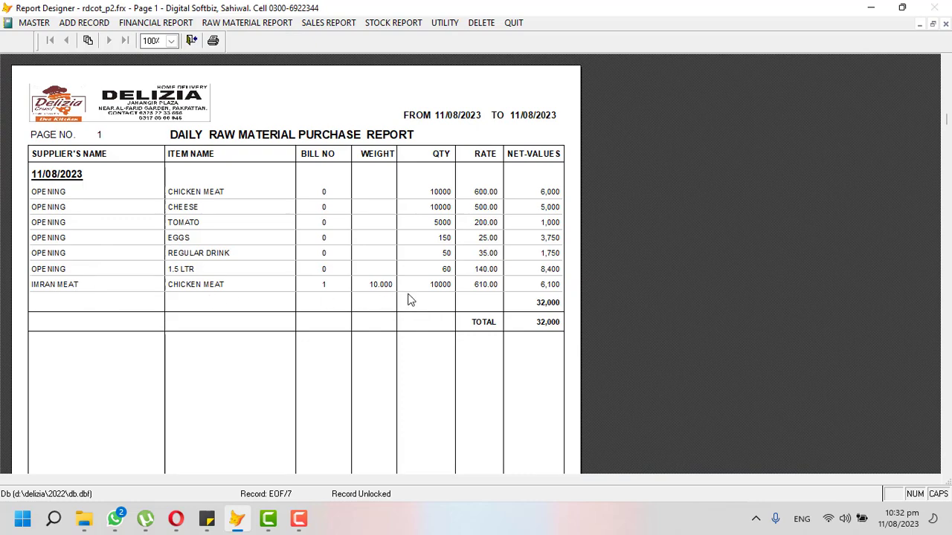
key(Escape)
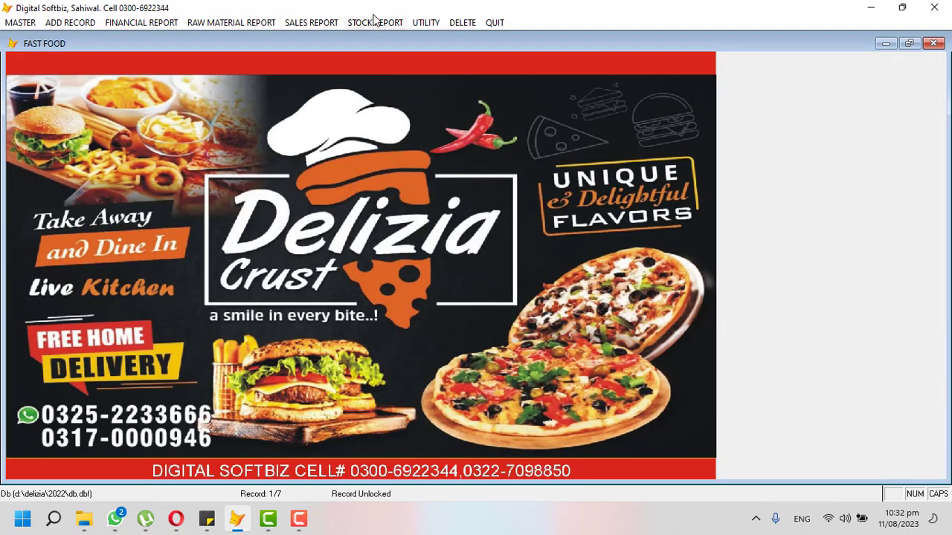
Preview the stock in hand report showing 19,550 Chicken Meat.
click(379, 23)
click(401, 62)
key(Return)
key(Return)
key(Return)
key(Return)
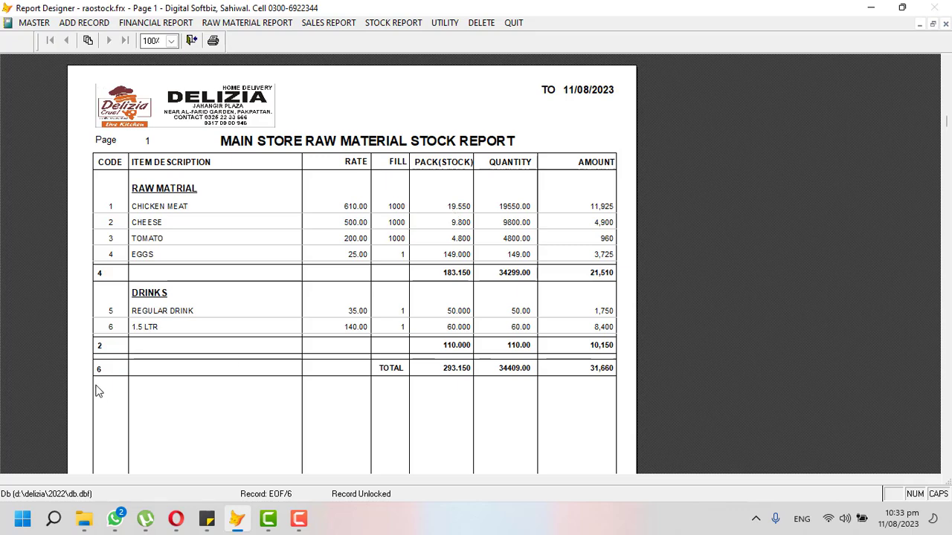
Close the stock report, then open and close the recipe generator.
key(Escape)
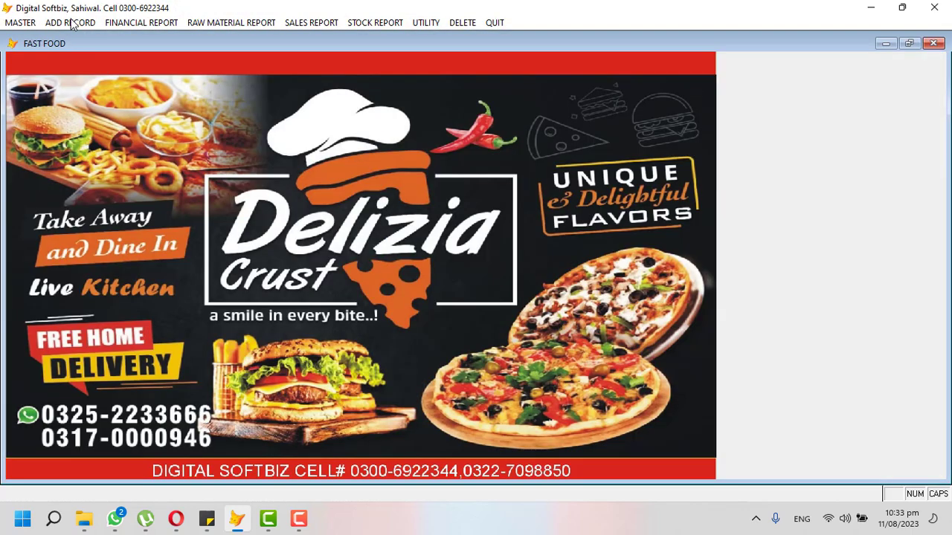
click(21, 23)
click(77, 166)
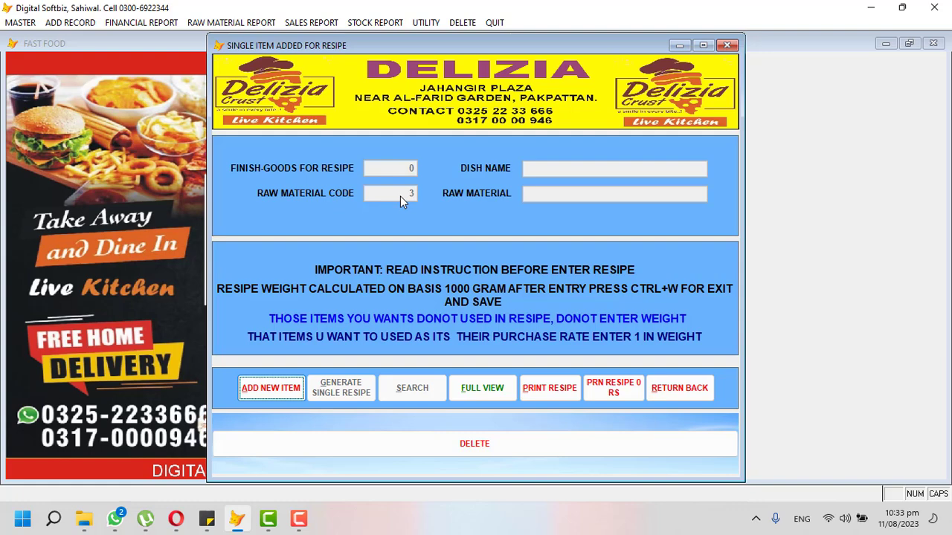
click(668, 384)
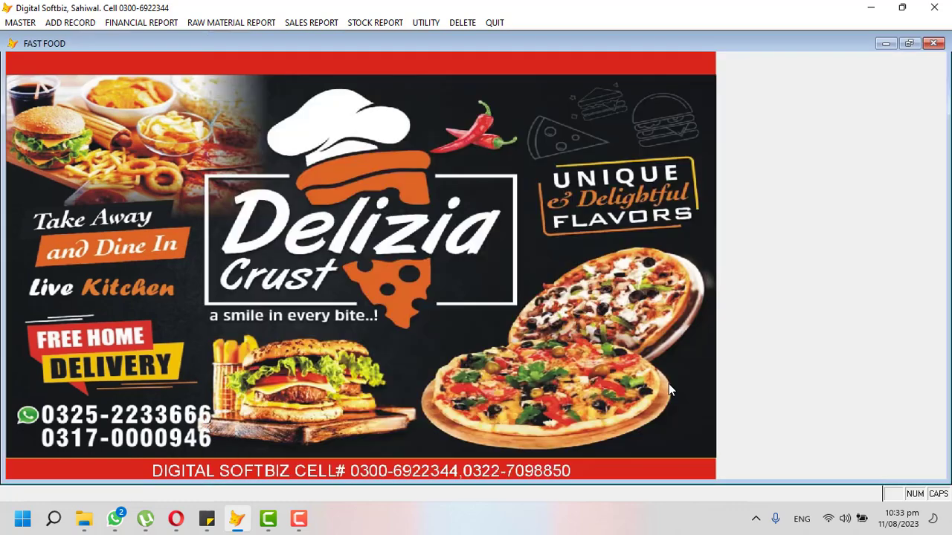
Open and close the table billing with recipe form.
click(346, 23)
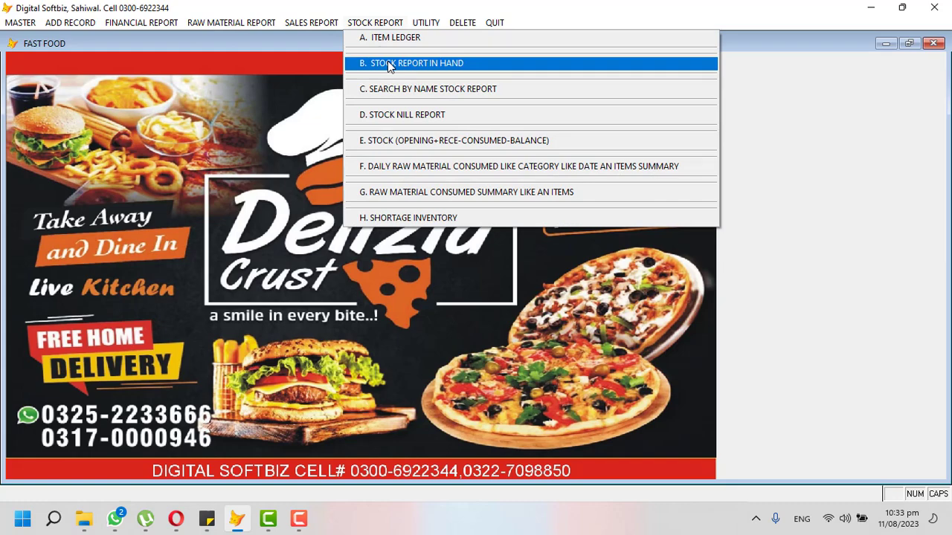
mouse_move(57, 27)
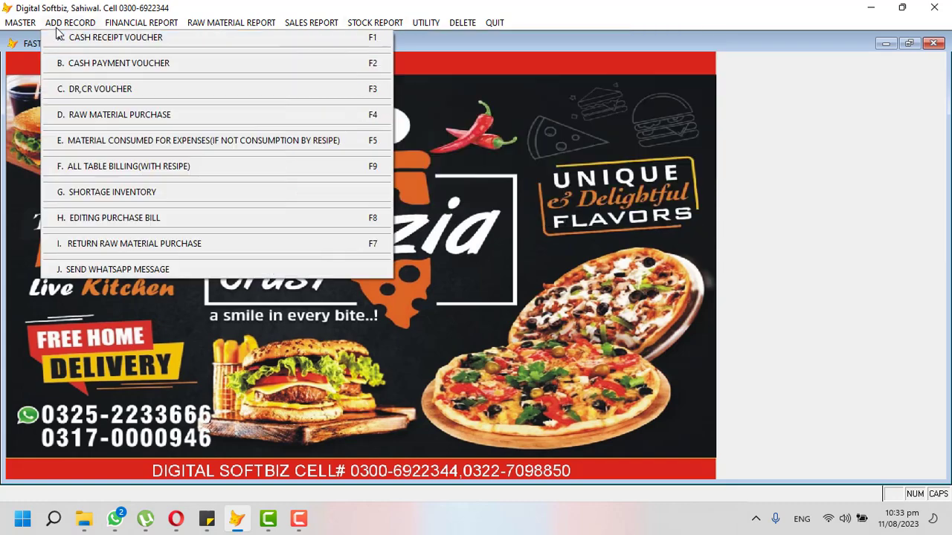
click(144, 167)
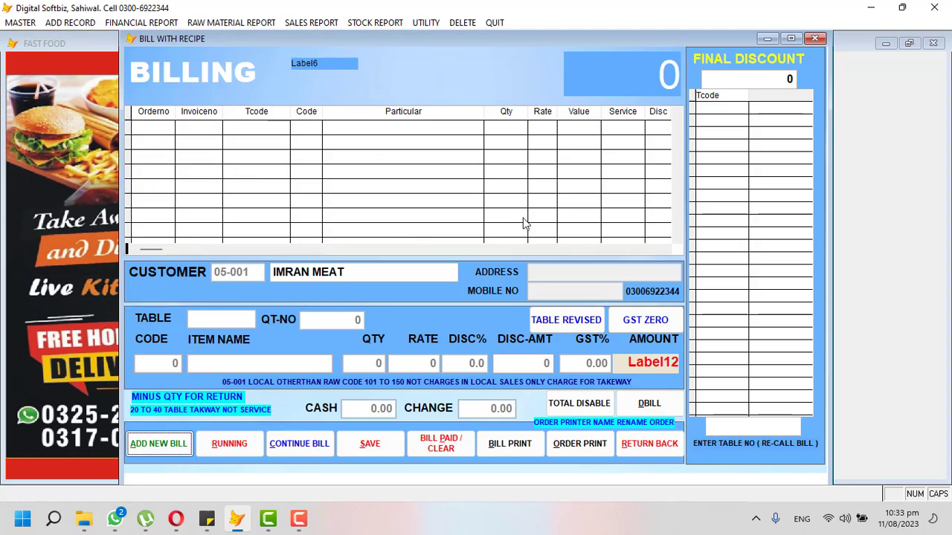
click(644, 448)
Open and close the Send WhatsApp Message form.
click(81, 22)
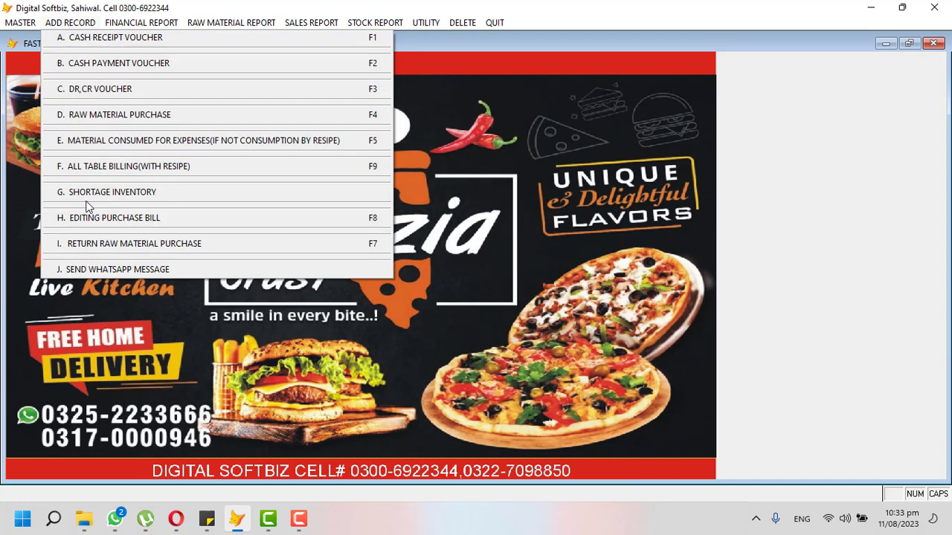
click(102, 270)
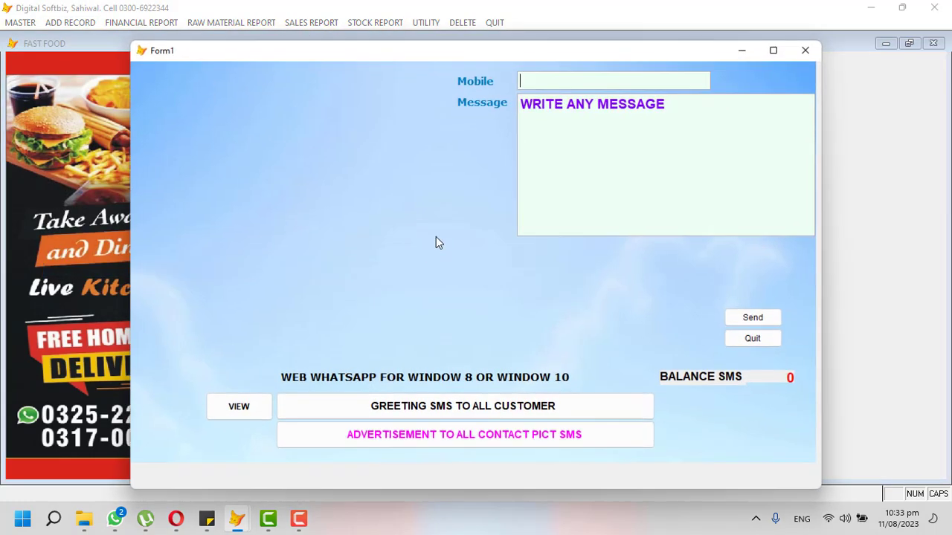
click(811, 51)
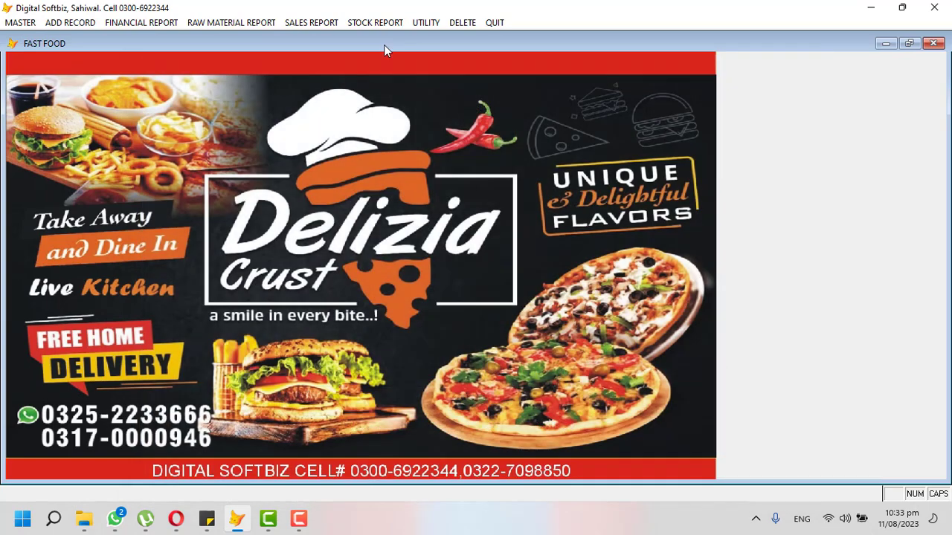
Look over the daily sales and item-wise sales summary report settings, closing each.
click(130, 26)
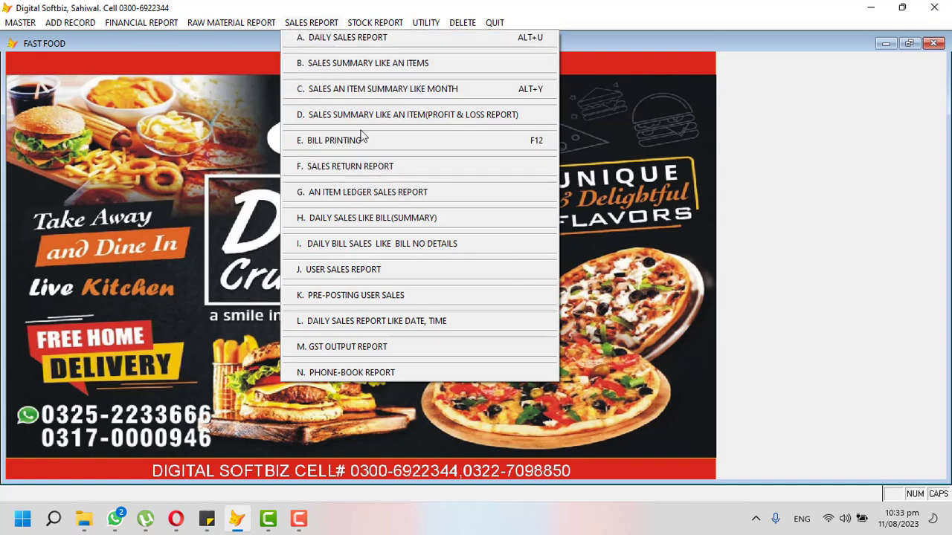
click(417, 37)
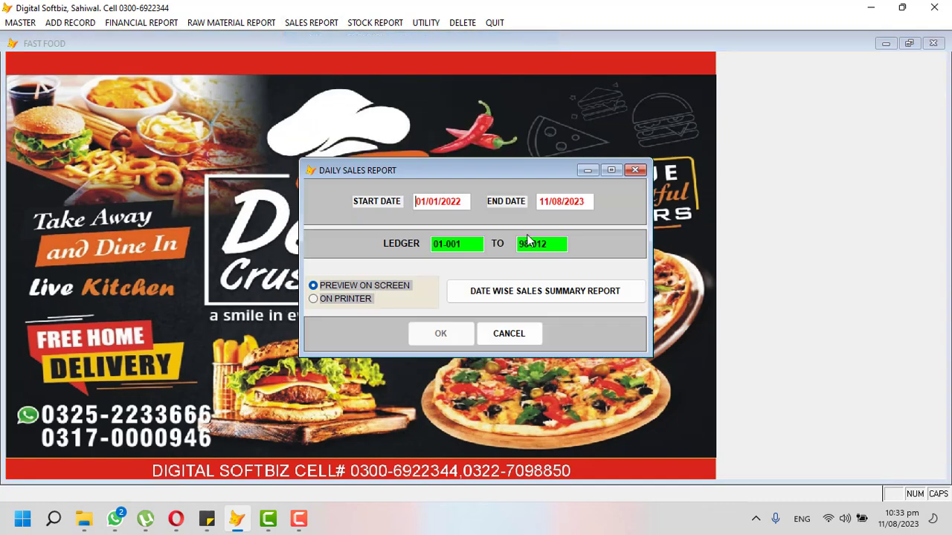
click(635, 170)
click(311, 22)
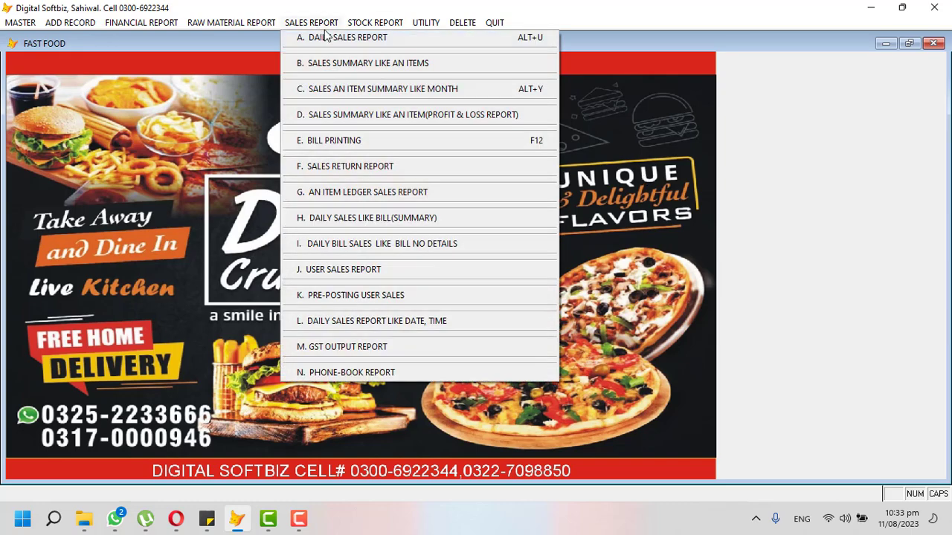
click(369, 63)
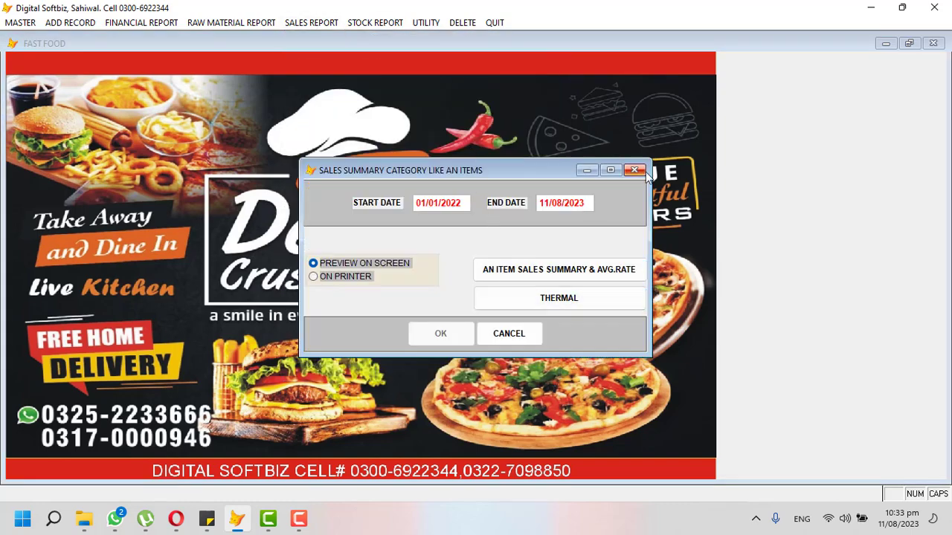
click(634, 171)
Check the monthly item sales summary settings, then bring up the profit & loss report settings.
click(312, 22)
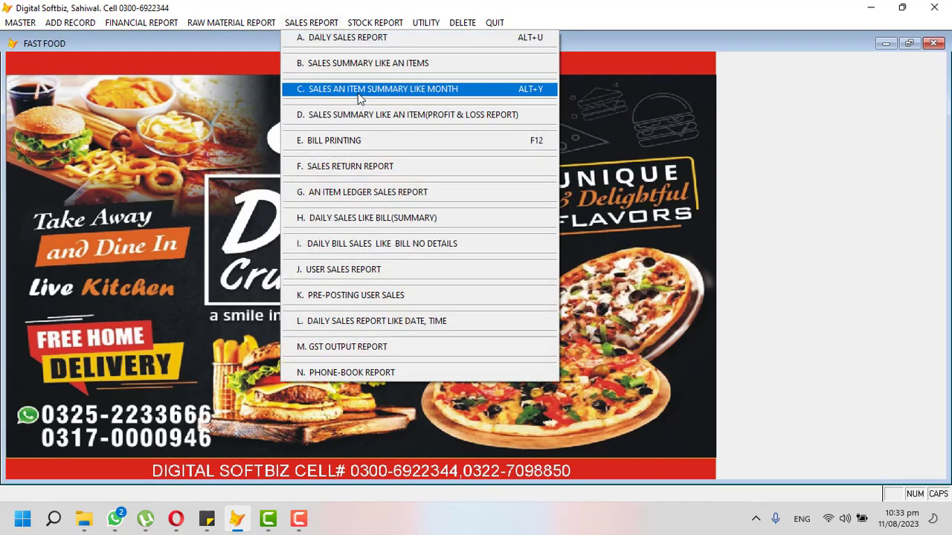
click(358, 92)
click(633, 172)
click(316, 23)
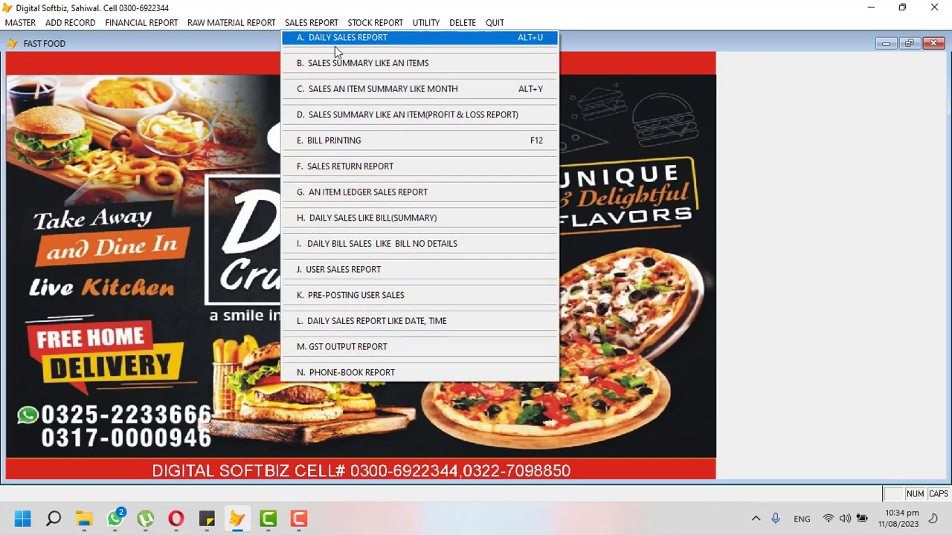
click(364, 117)
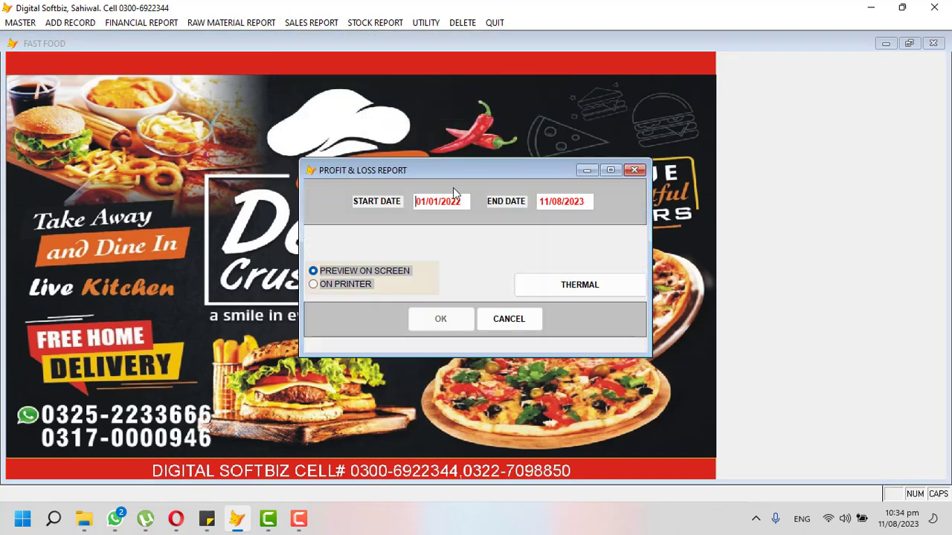
Run the profit & loss report from 11/08/2023: sales 2,770, food expenses 435, net profit 2,335.
text(11082023)
key(Return)
key(Return)
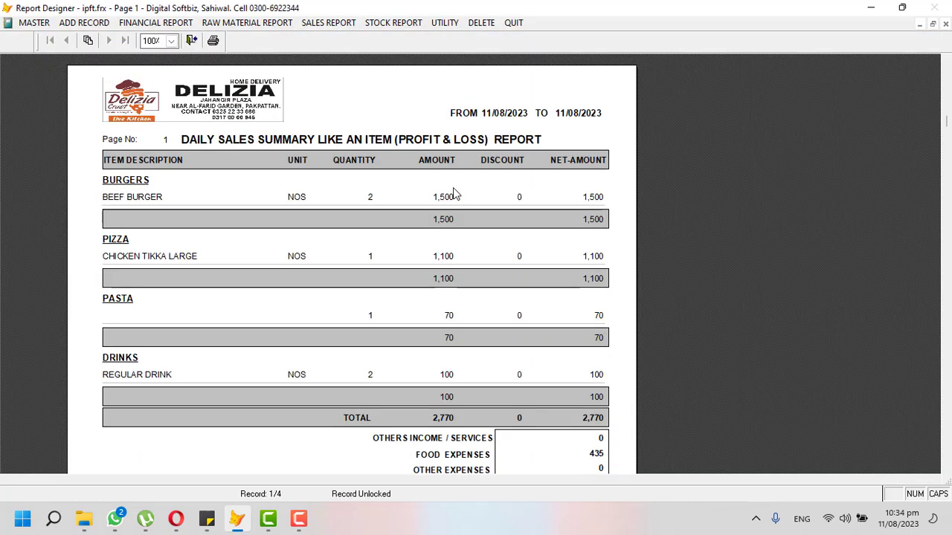
scroll(435, 199, down, 2)
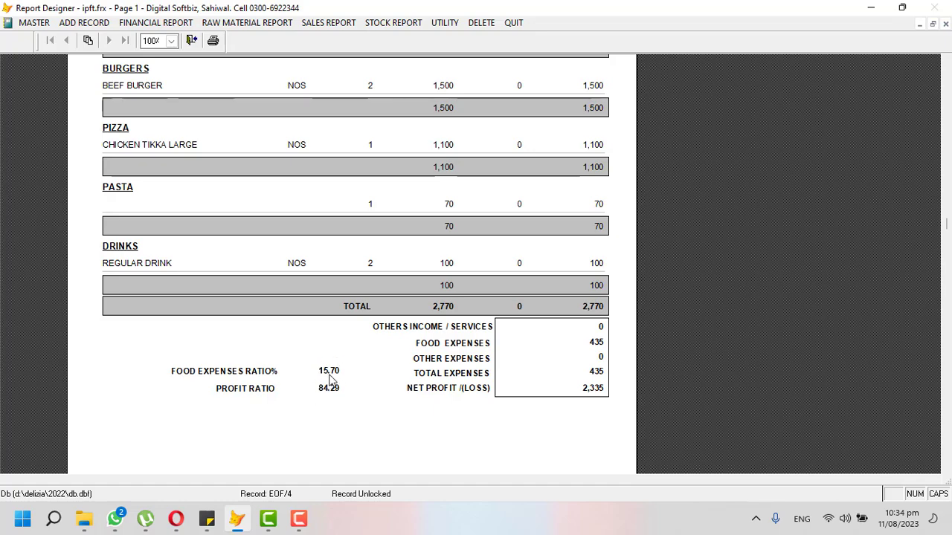
key(Escape)
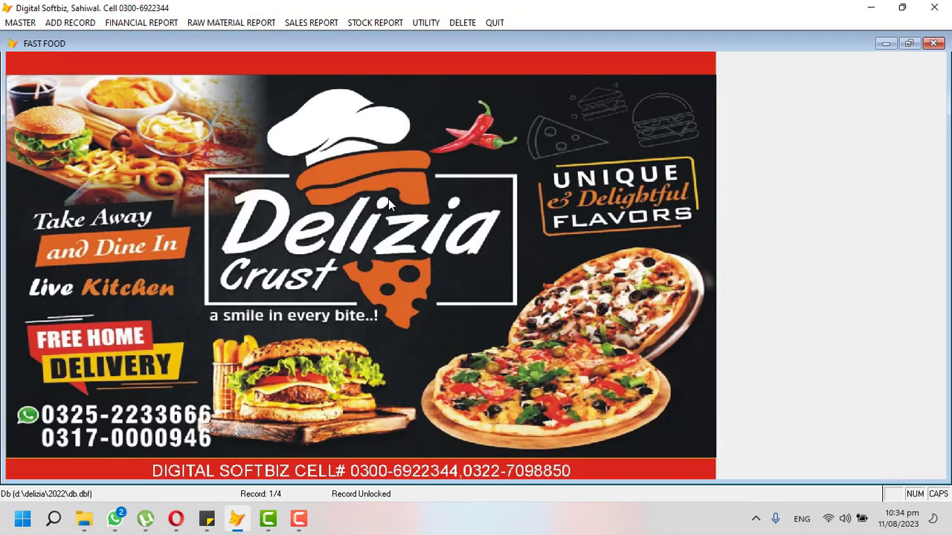
Look through the record-entry and other report menus, then close the utility options list.
click(88, 22)
mouse_move(183, 23)
click(364, 23)
mouse_move(426, 24)
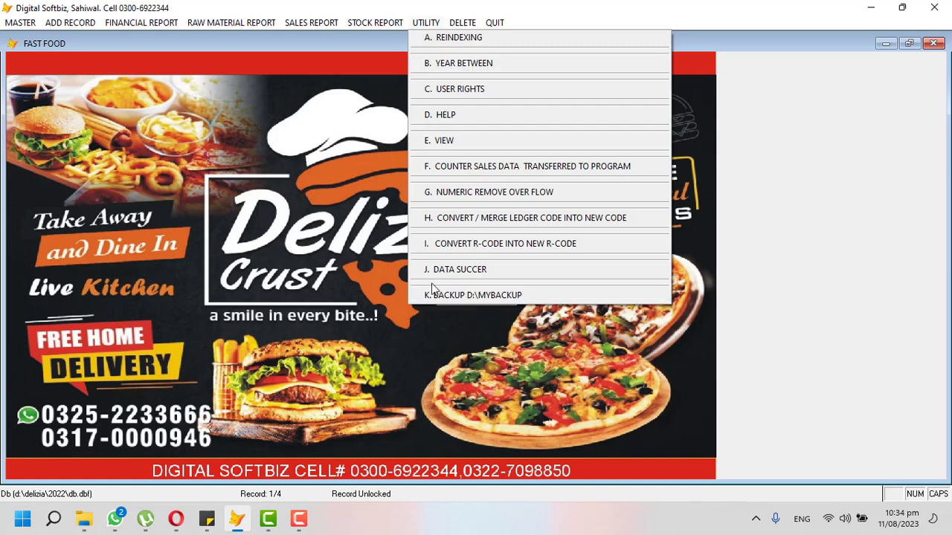
click(348, 217)
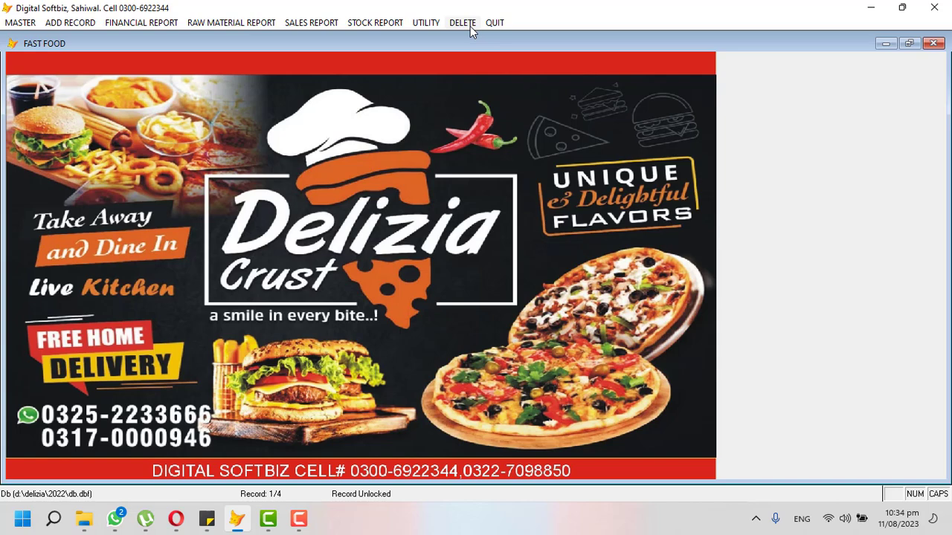
Preview the meat supplier's ledger, found by searching 'IMR', showing 11,100 CR, then close it.
click(130, 29)
click(134, 38)
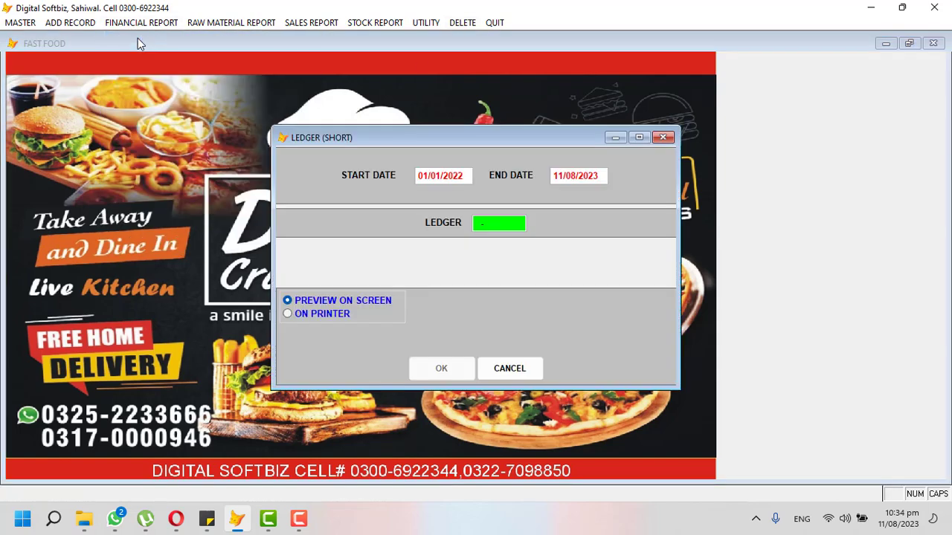
key(Return)
text(IMR)
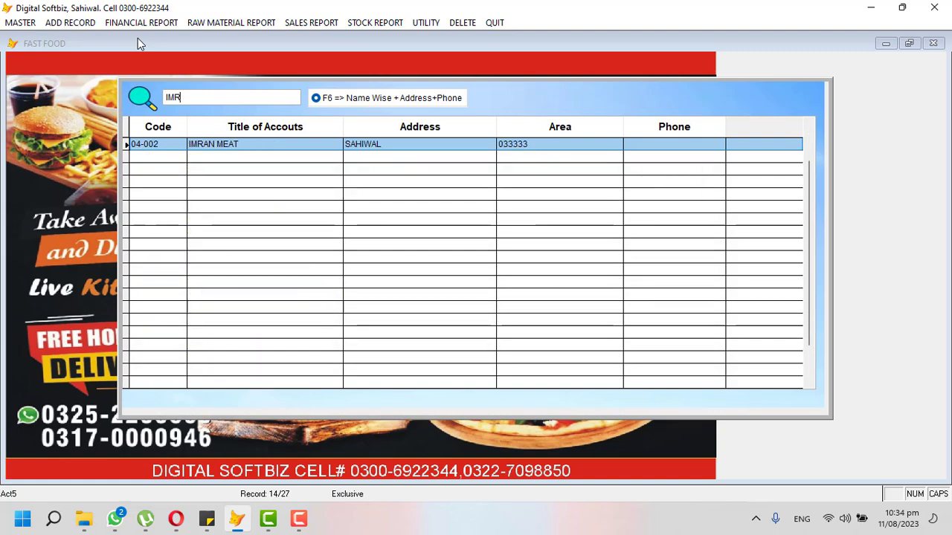
key(Return)
key(Return)
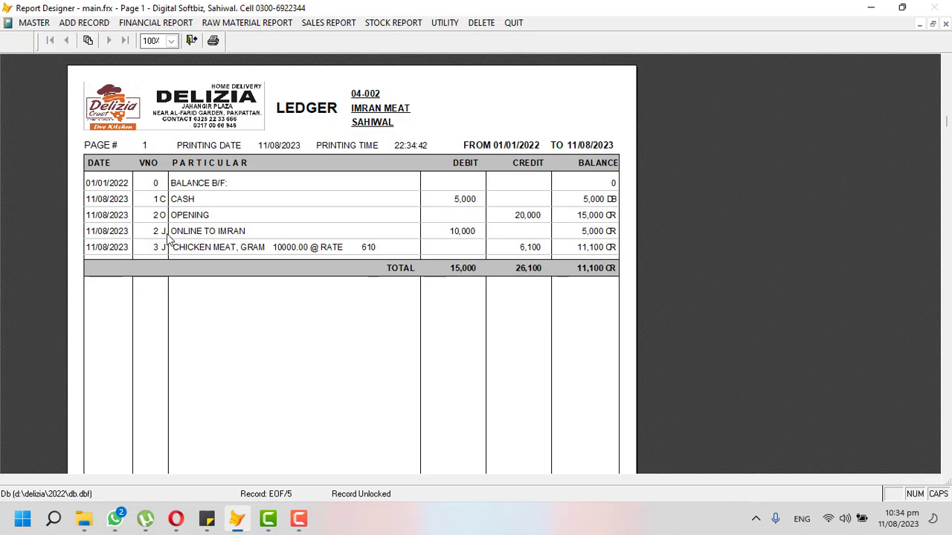
key(Escape)
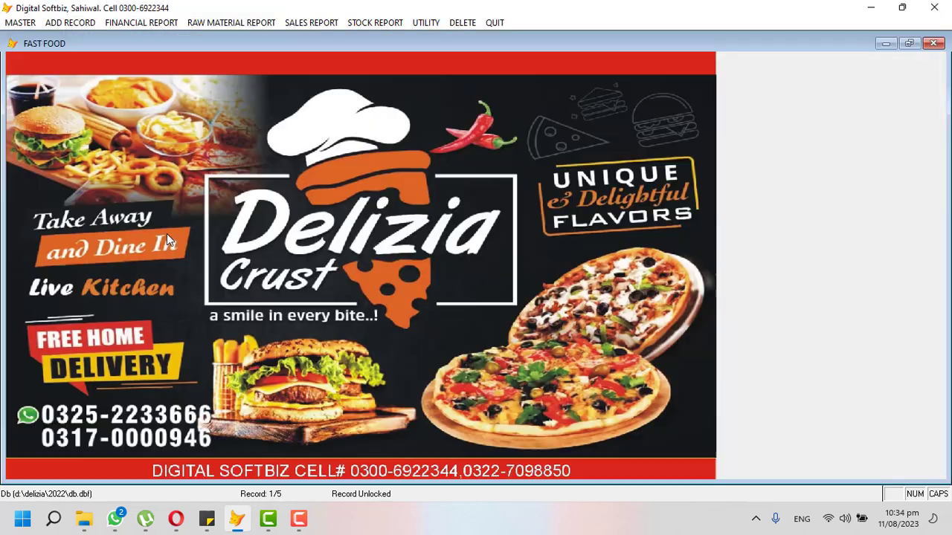
Delete journal voucher 2 of 11/08/2023 for 10000, accepting the warning and confirming deletion.
click(462, 23)
click(556, 298)
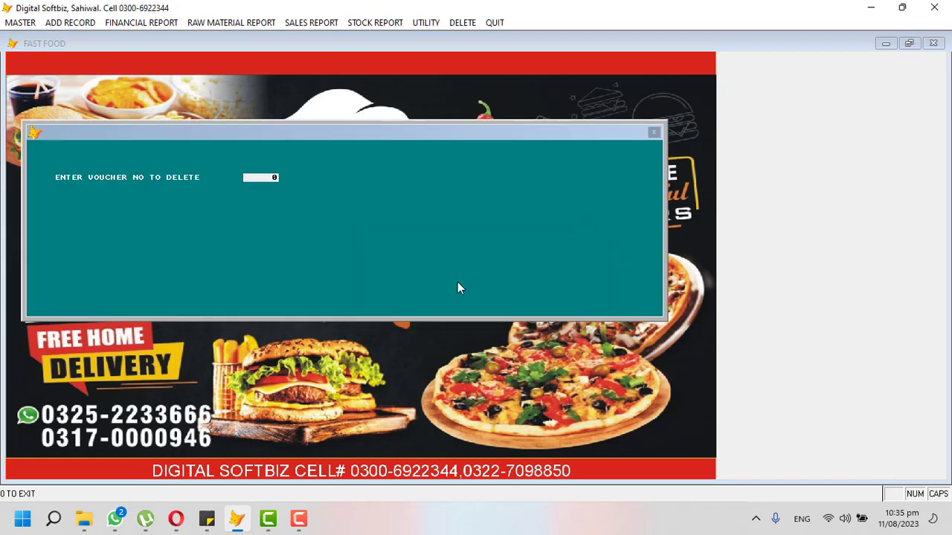
key(Return)
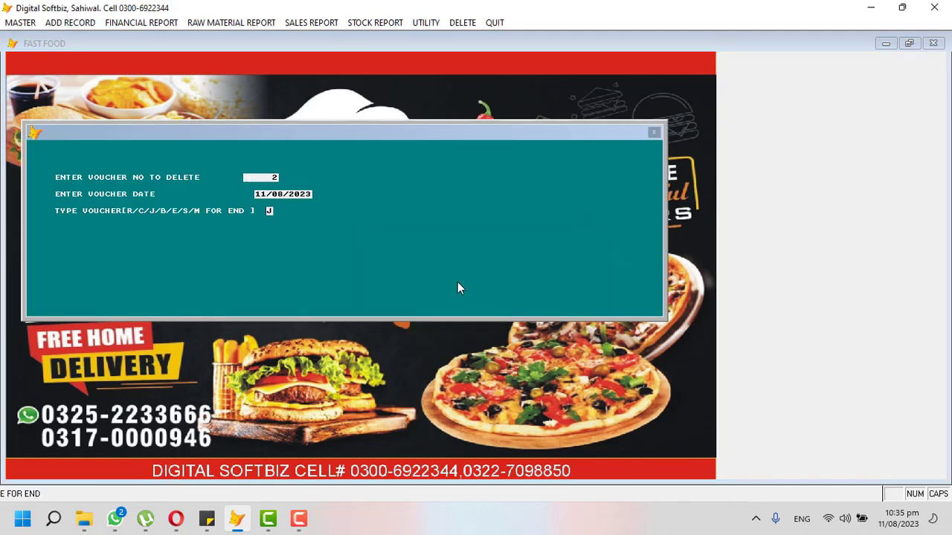
key(Return)
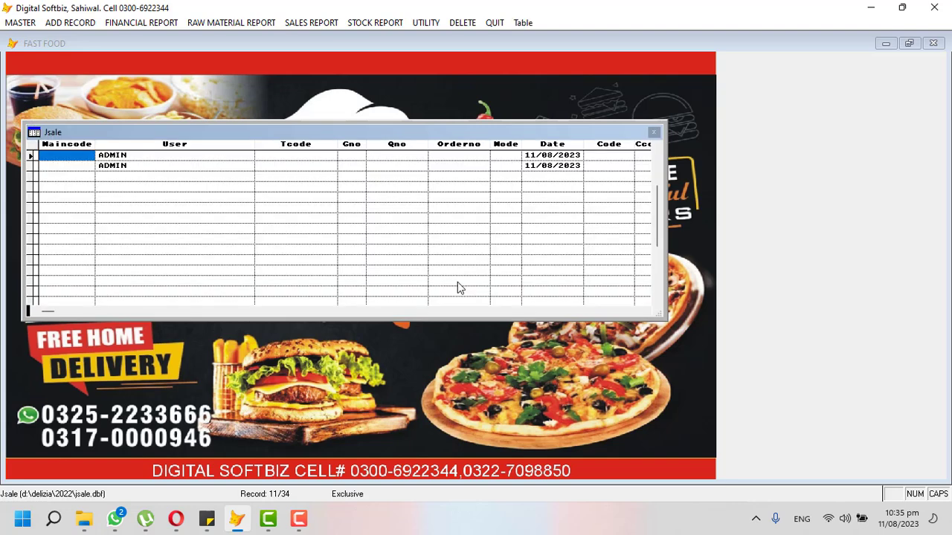
key(Escape)
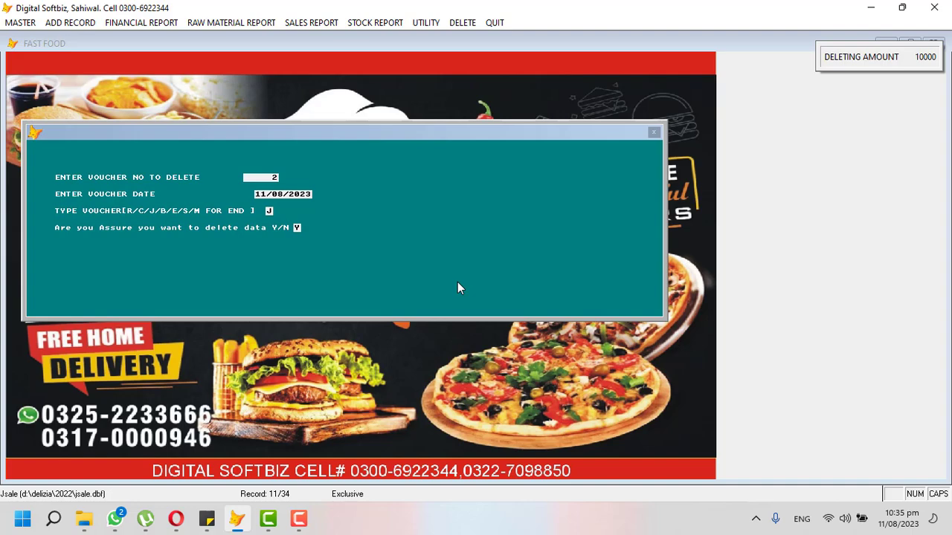
key(Return)
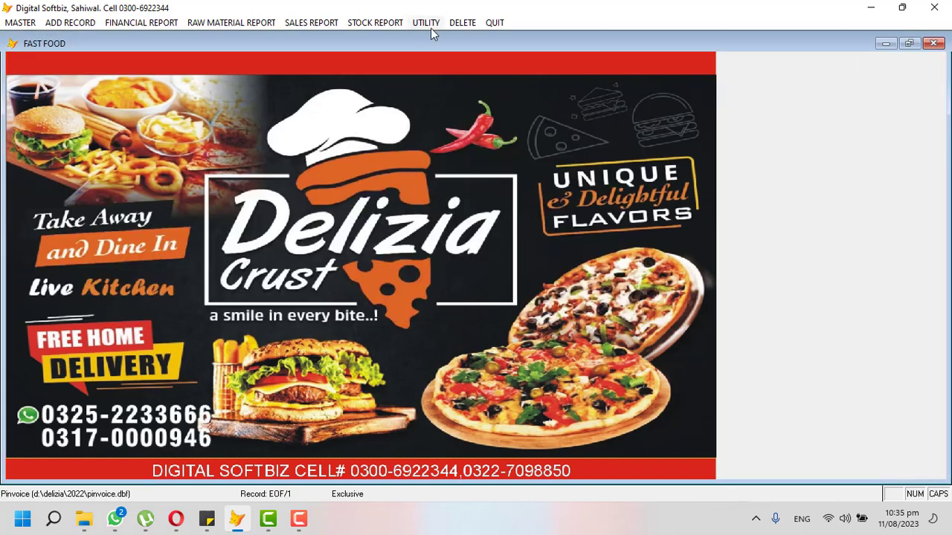
Preview the meat supplier's ledger via the 'IM' lookup, now 21,100 CR, then close it.
click(430, 27)
click(152, 36)
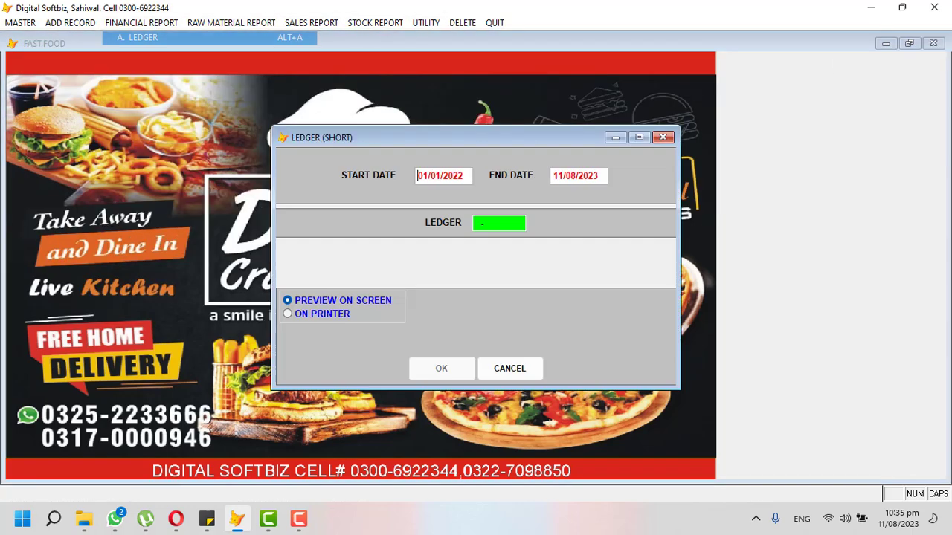
key(Return)
text(IM)
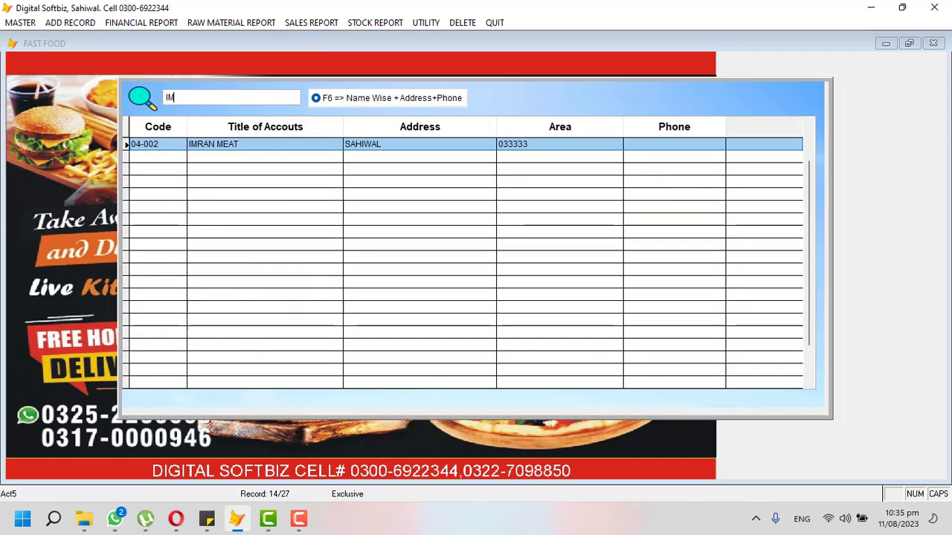
key(Return)
key(Return)
key(Return)
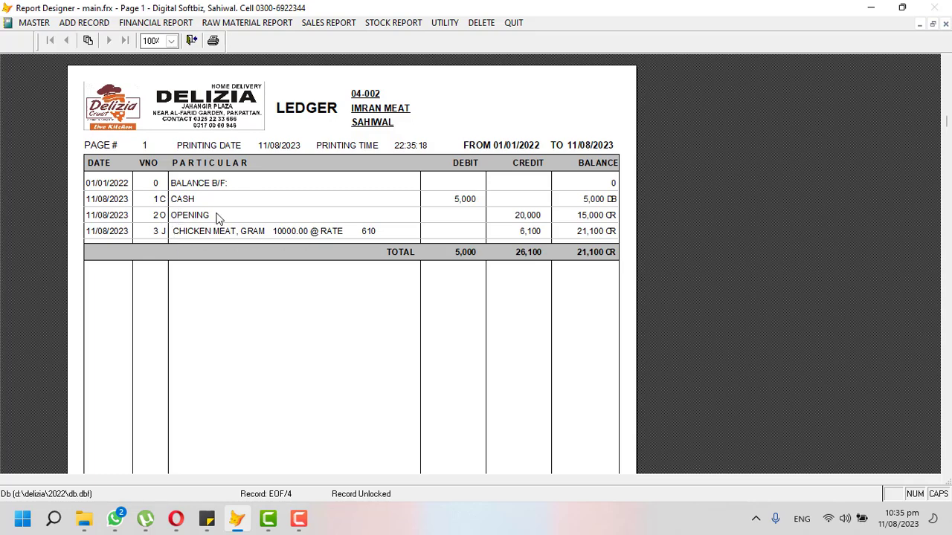
key(Escape)
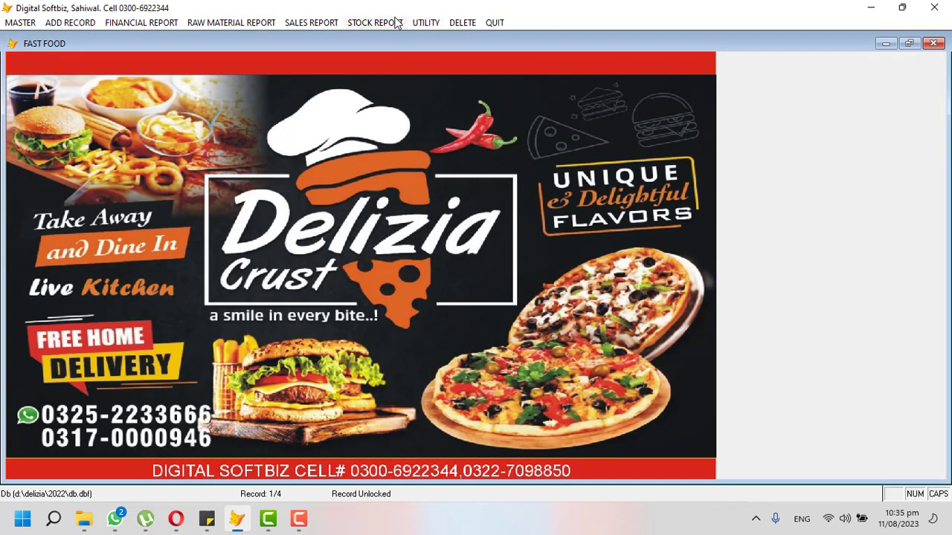